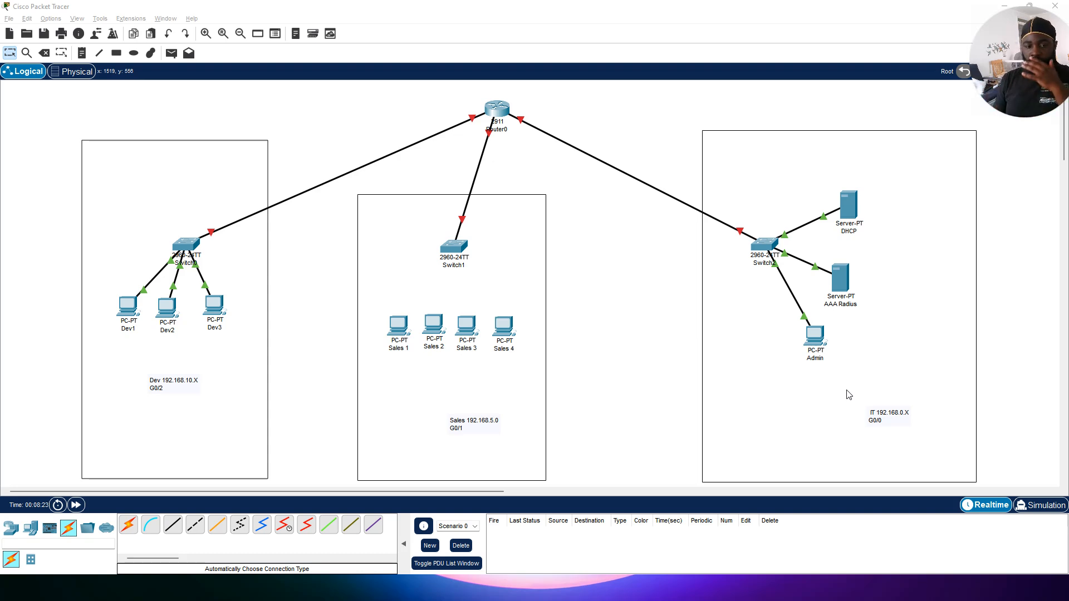
# Step: Connect Sales 1 and Sales 2 to Switch1 using automatically chosen cables
pyautogui.click(127, 526)
pyautogui.click(399, 328)
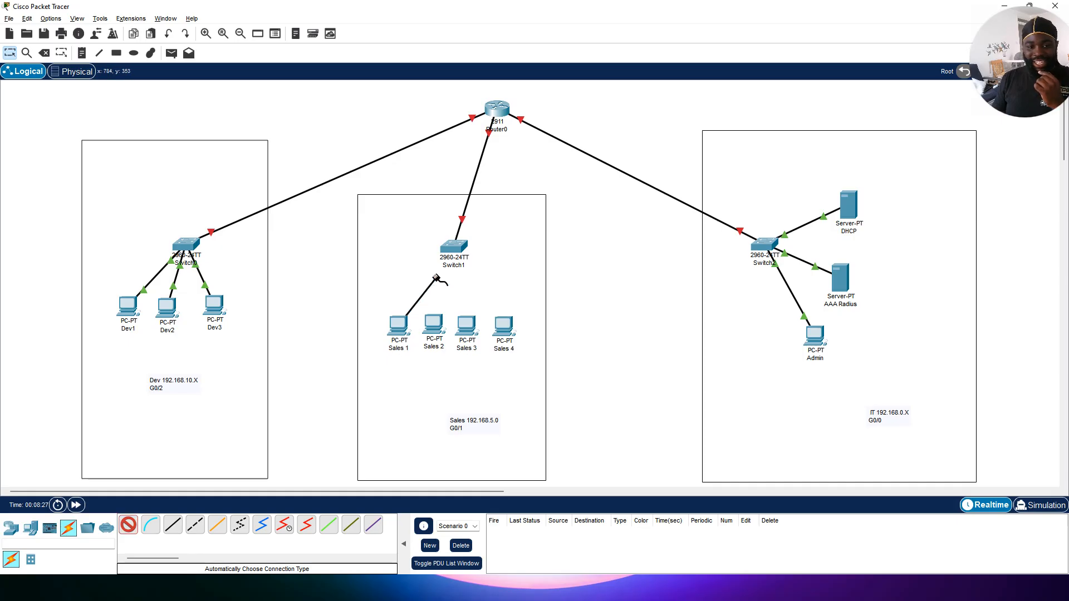
pyautogui.click(452, 248)
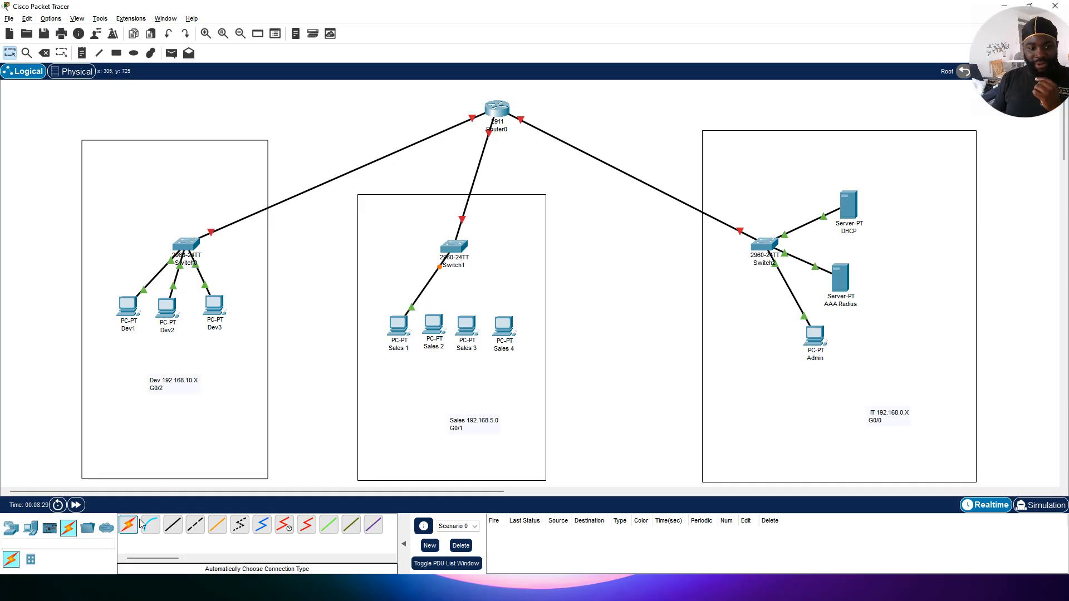
pyautogui.click(127, 526)
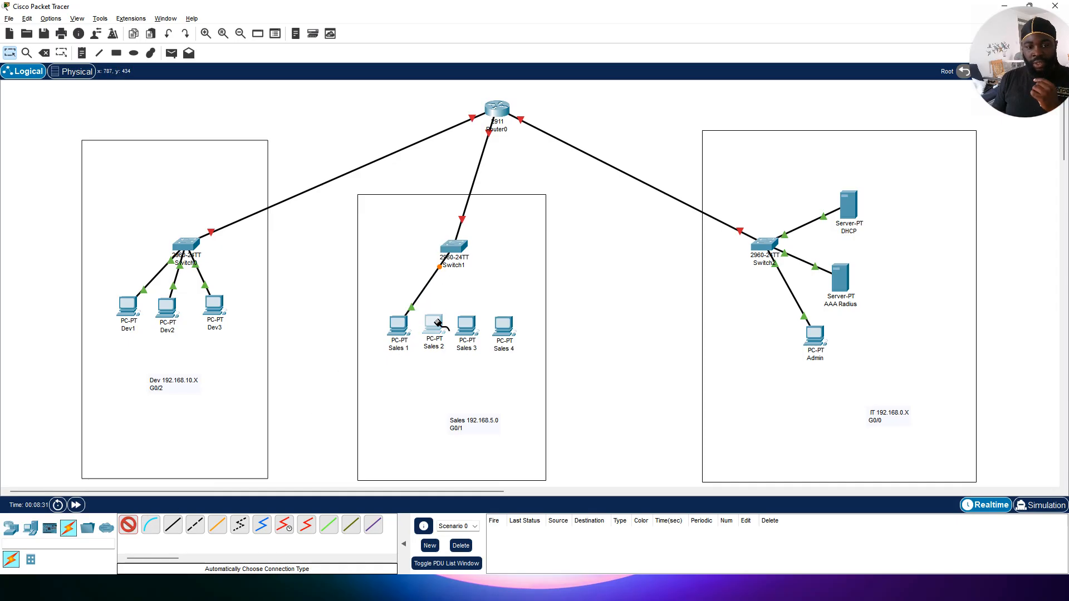
pyautogui.click(438, 323)
pyautogui.click(453, 247)
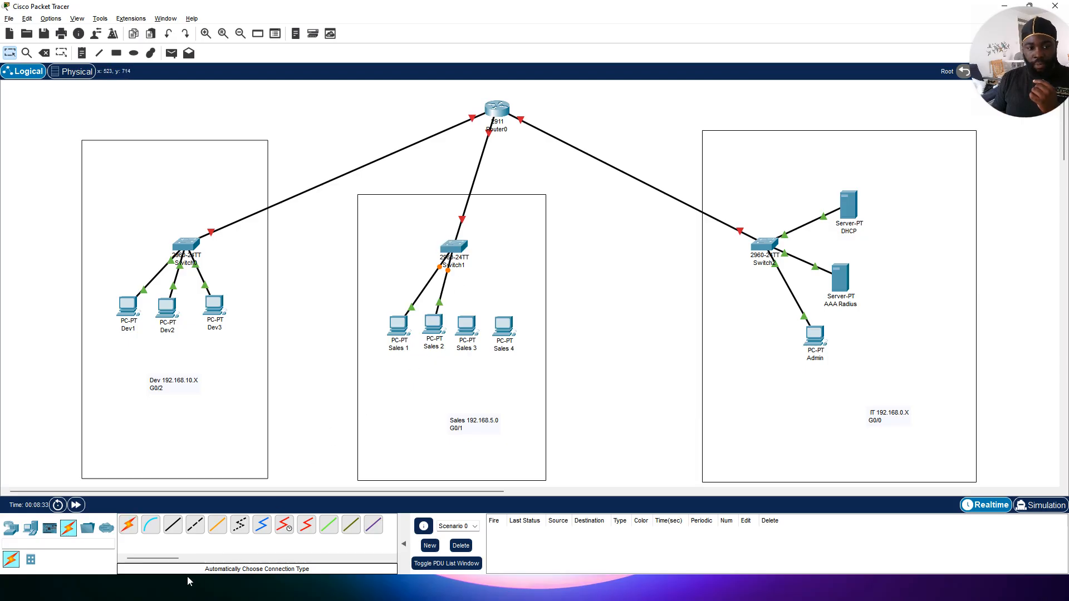
# Step: Connect Sales 3 and Sales 4 to Switch1 using automatically chosen cables
pyautogui.click(127, 526)
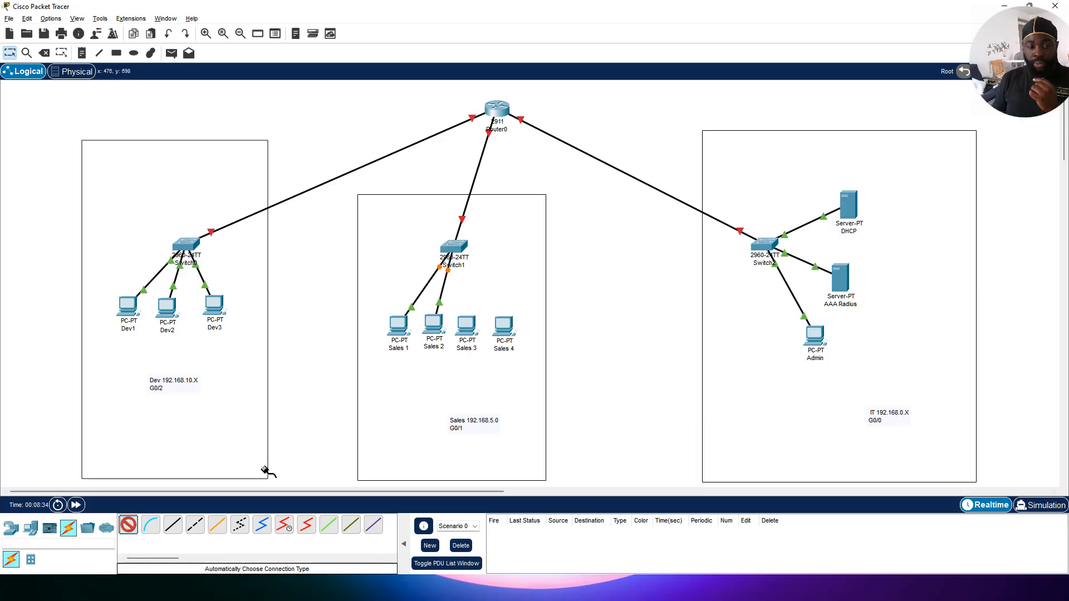
pyautogui.click(467, 325)
pyautogui.click(453, 248)
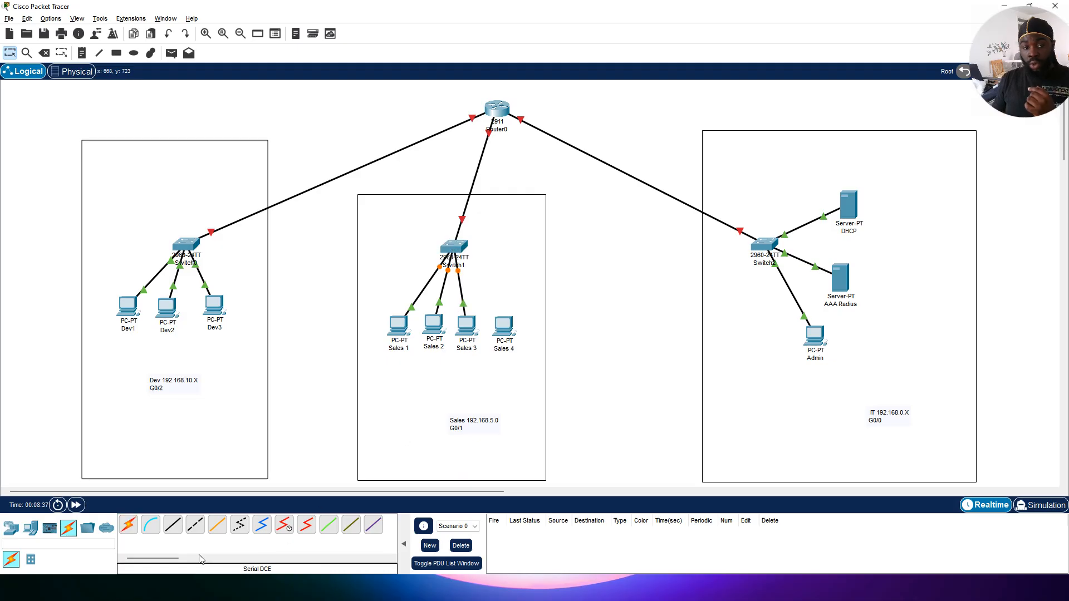
pyautogui.click(128, 525)
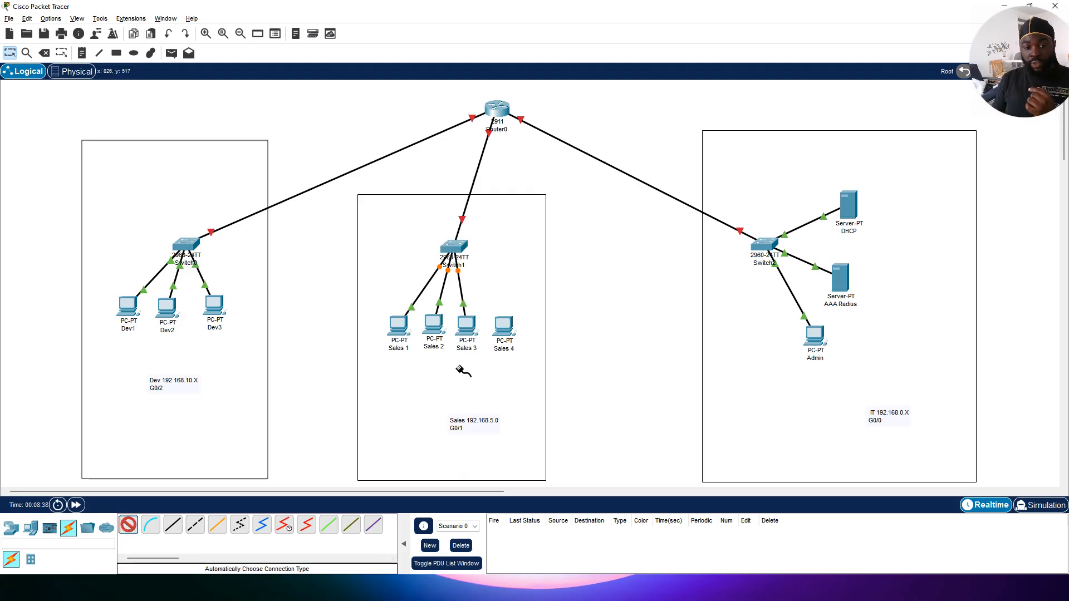
pyautogui.click(494, 311)
pyautogui.click(455, 248)
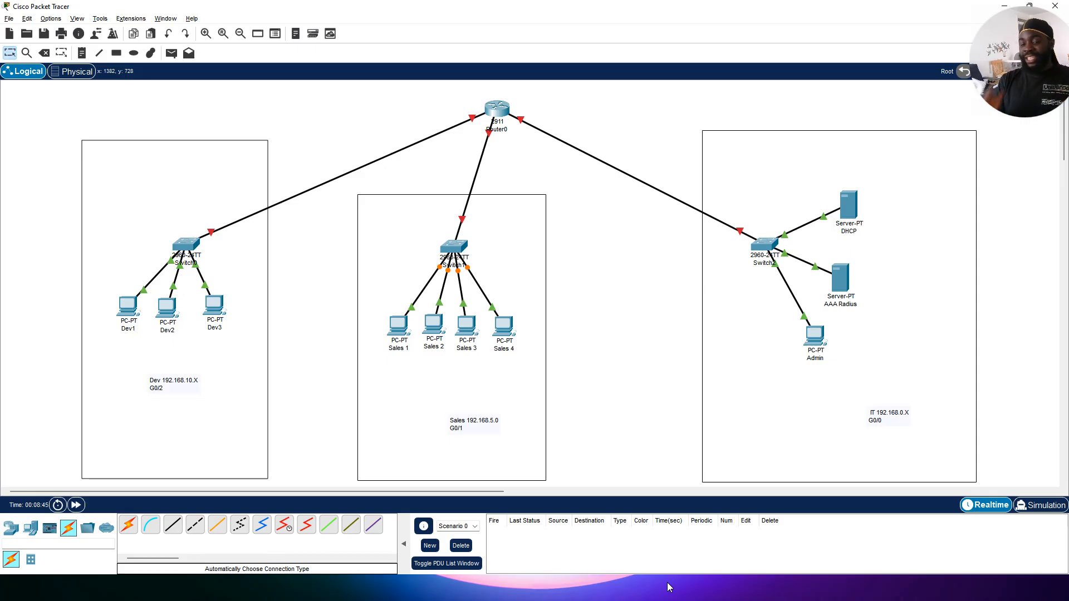
# Step: Open the DHCP server's DHCP service settings, turn the service on and save
pyautogui.click(849, 219)
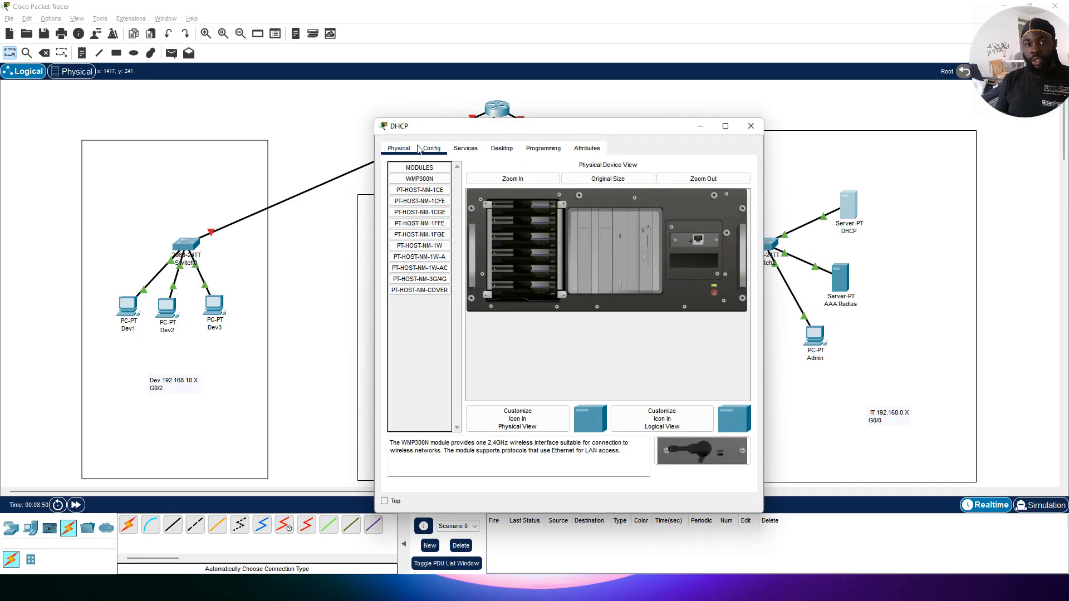
pyautogui.click(465, 148)
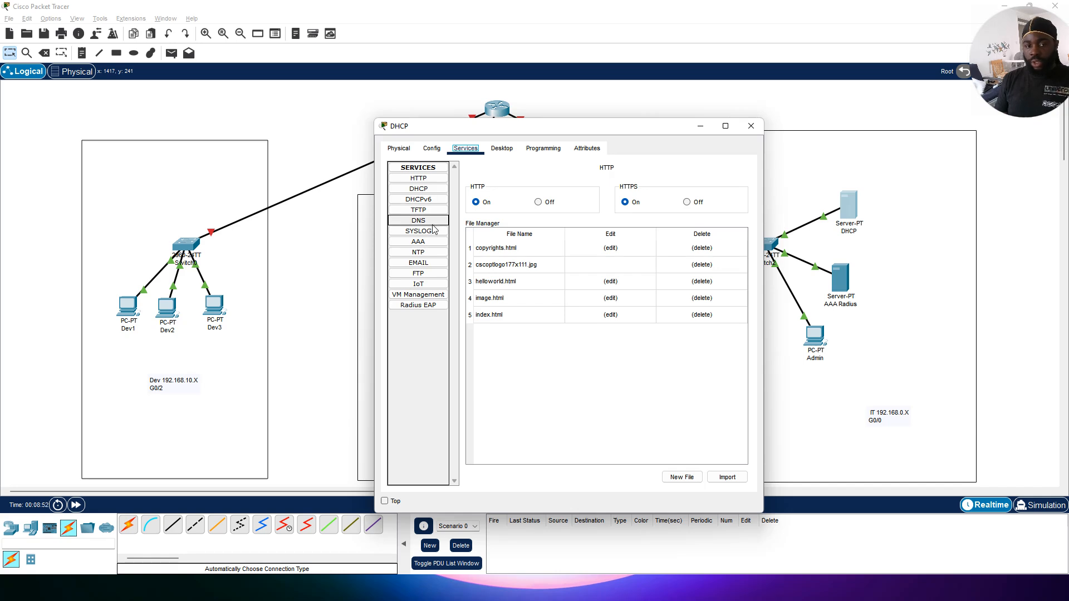
pyautogui.click(441, 190)
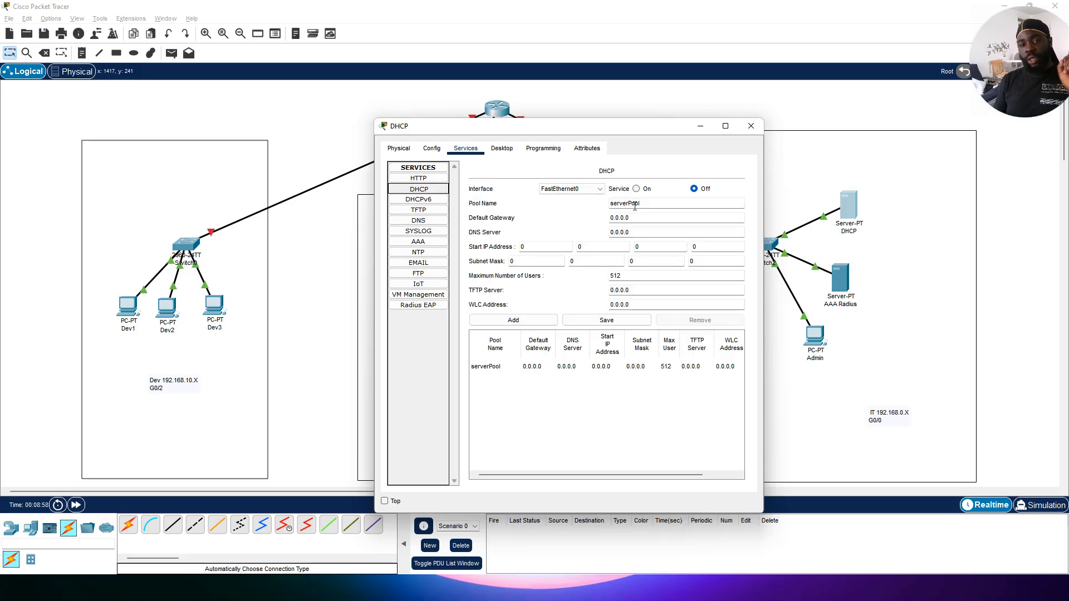
pyautogui.click(645, 190)
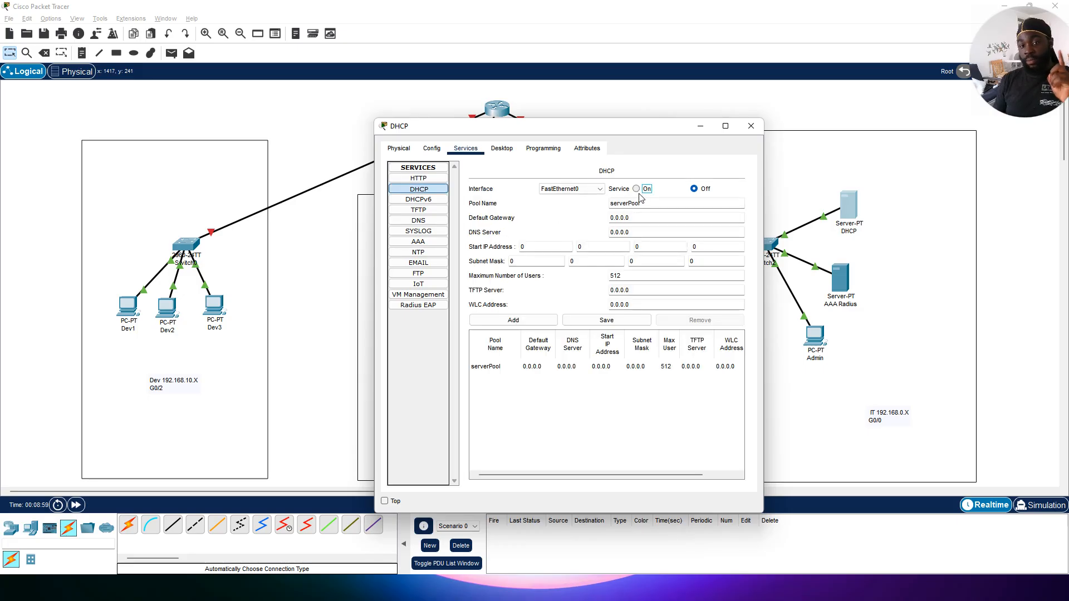
pyautogui.click(601, 322)
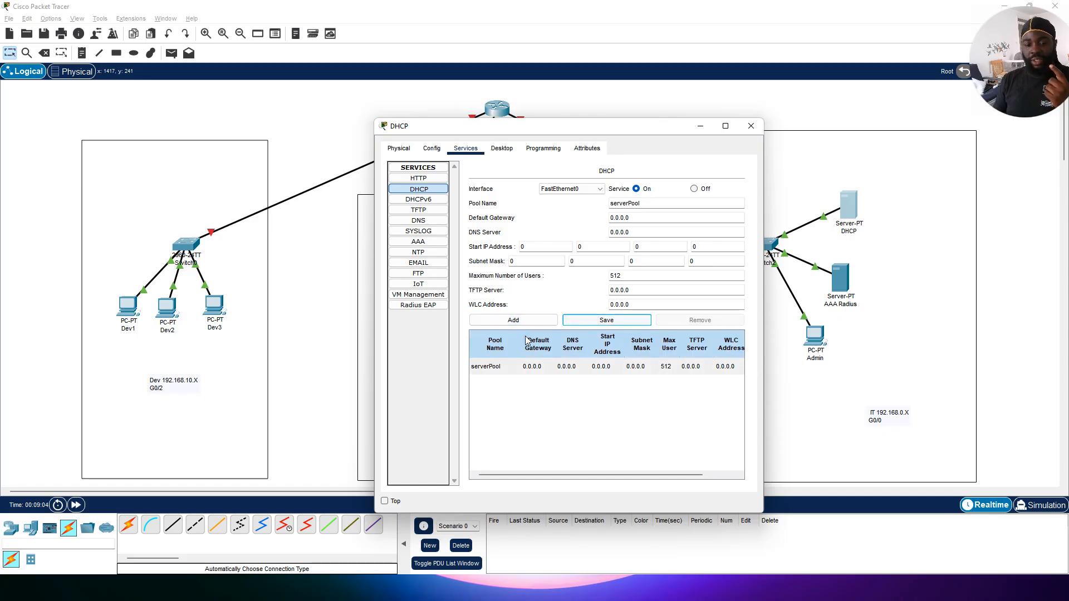
# Step: Rename the DHCP pool to Sales
pyautogui.doubleClick(652, 203)
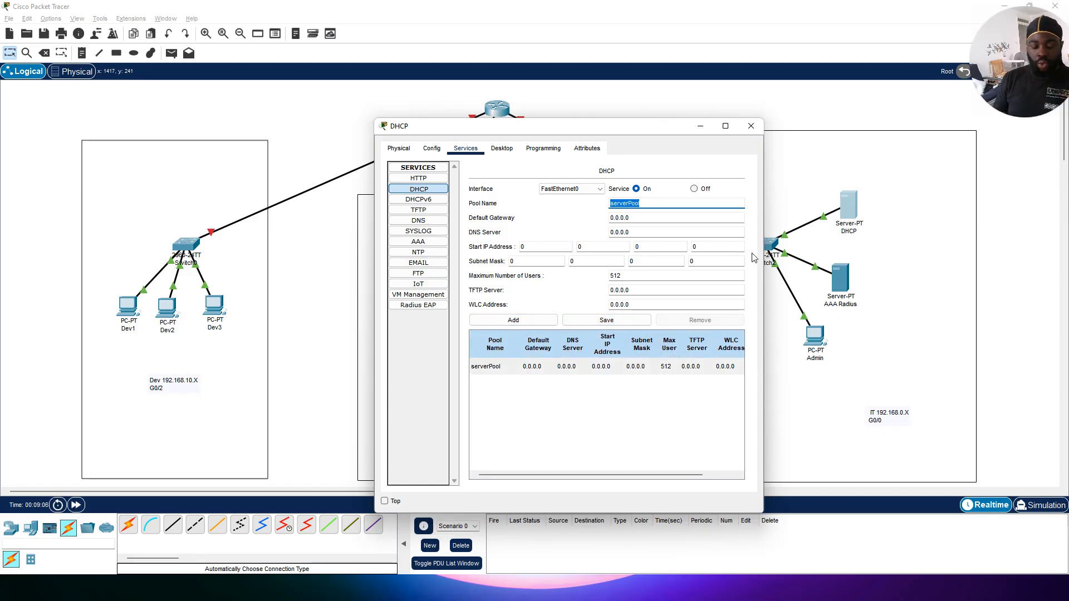
pyautogui.write('S')
pyautogui.press('BackSpace')
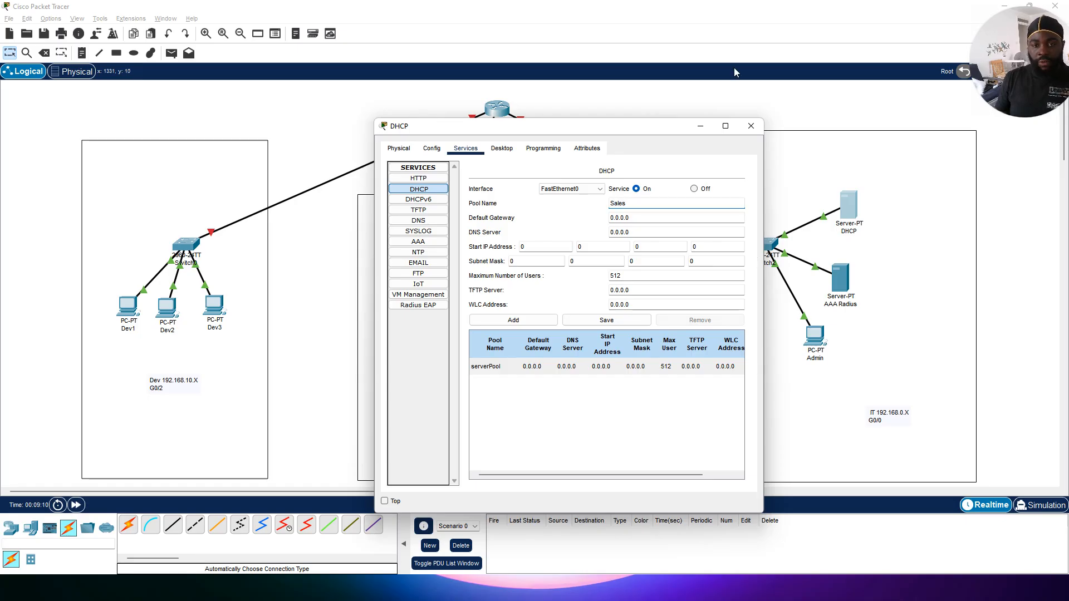
# Step: Set the pool's default gateway to 192.168.5.1
pyautogui.moveTo(610, 128); pyautogui.dragTo(789, 115)
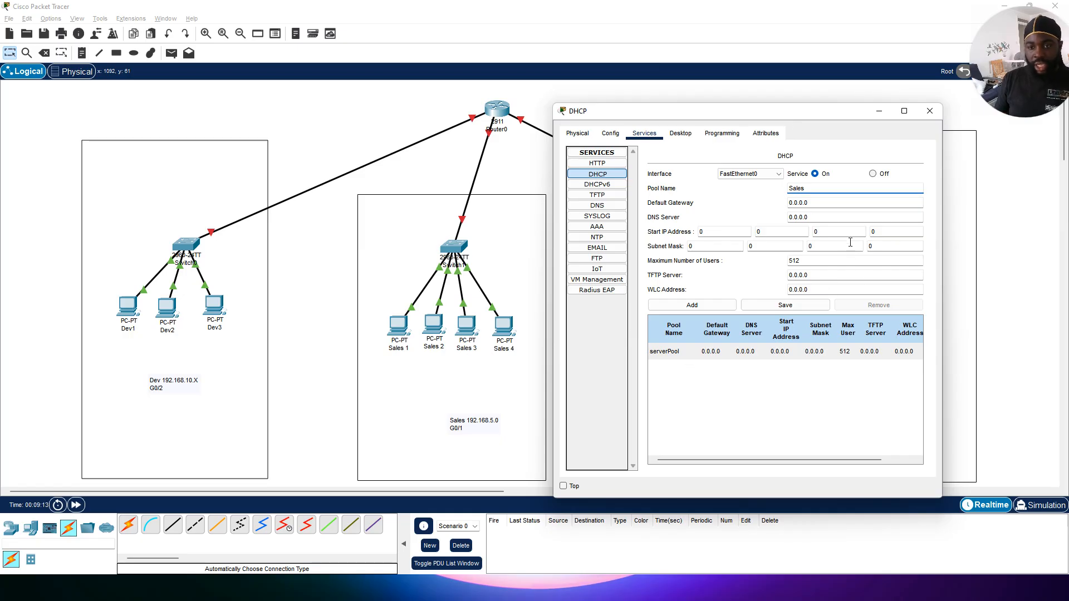
pyautogui.doubleClick(823, 201)
pyautogui.tripleClick(823, 202)
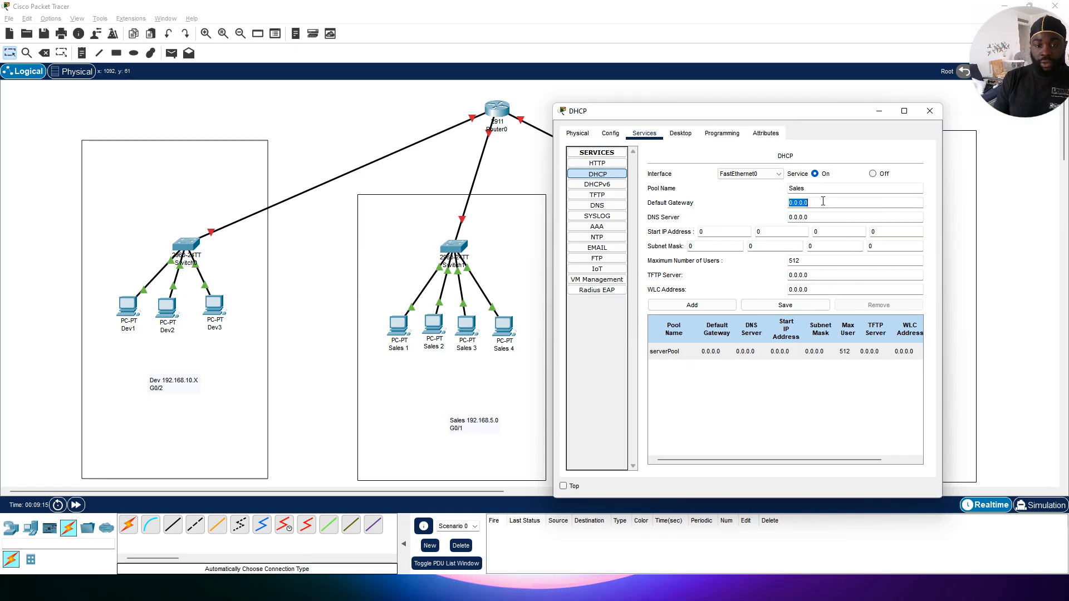
pyautogui.write('192')
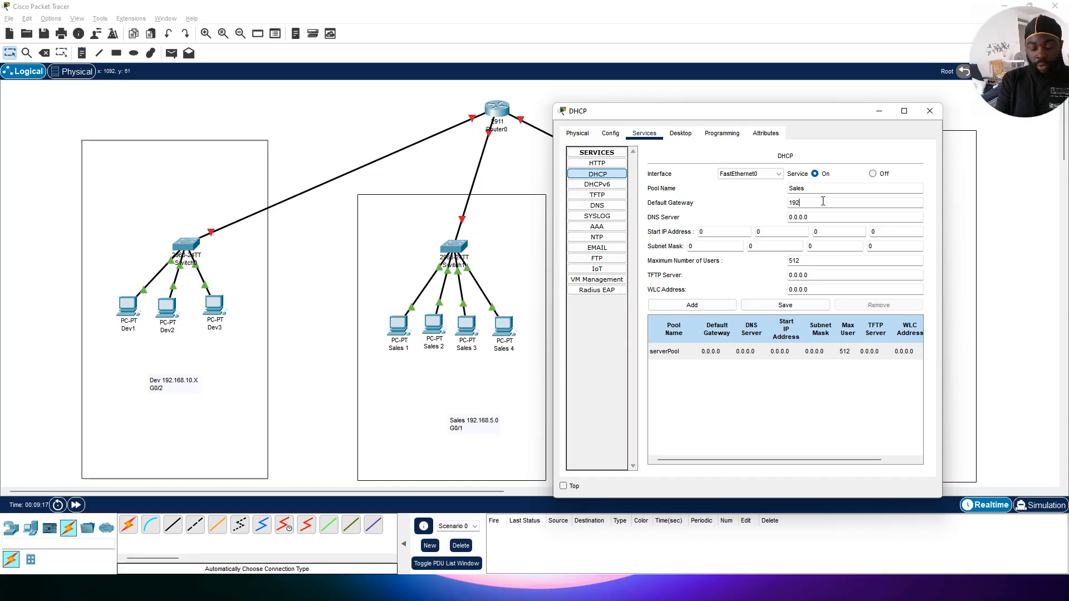
pyautogui.write('.168.5.1')
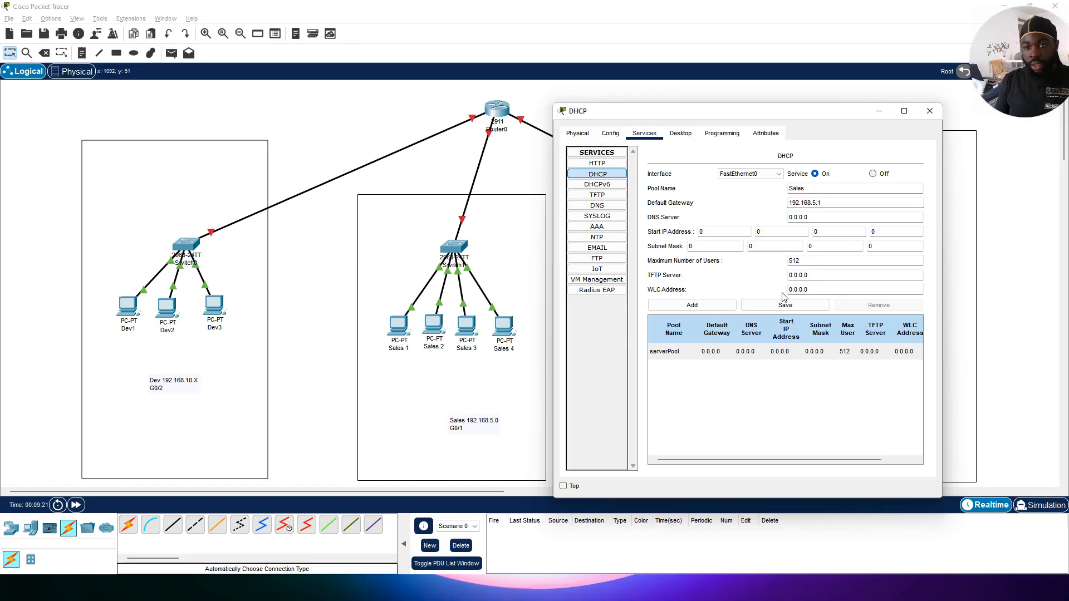
# Step: Set the pool's start IP address to 192.168.5.10
pyautogui.press('Tab')
pyautogui.press('Tab')
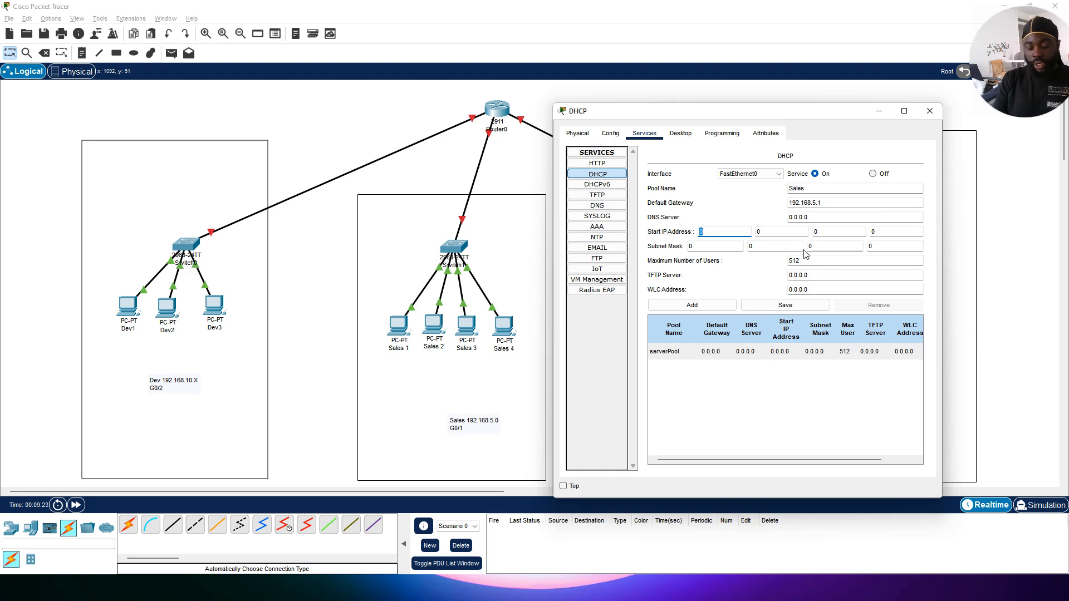
pyautogui.press('Tab')
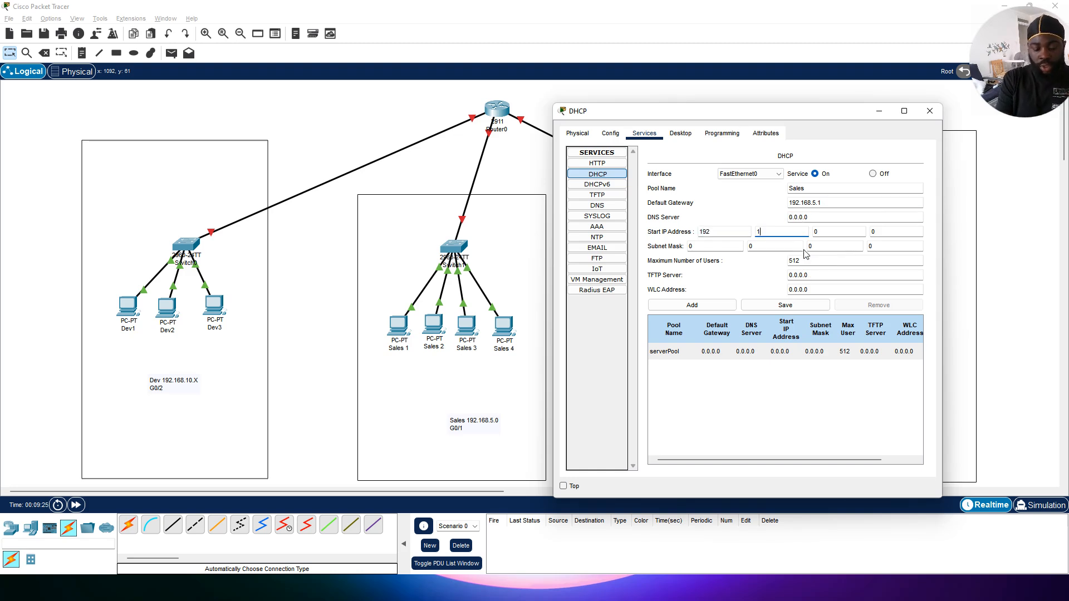
pyautogui.press('Tab')
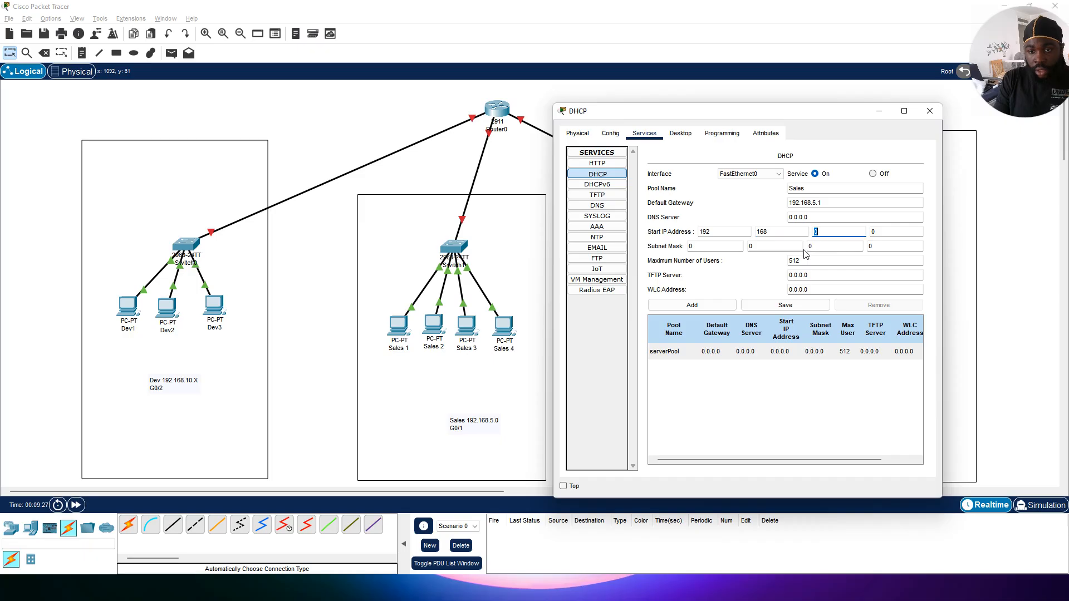
pyautogui.write('5')
pyautogui.press('Tab')
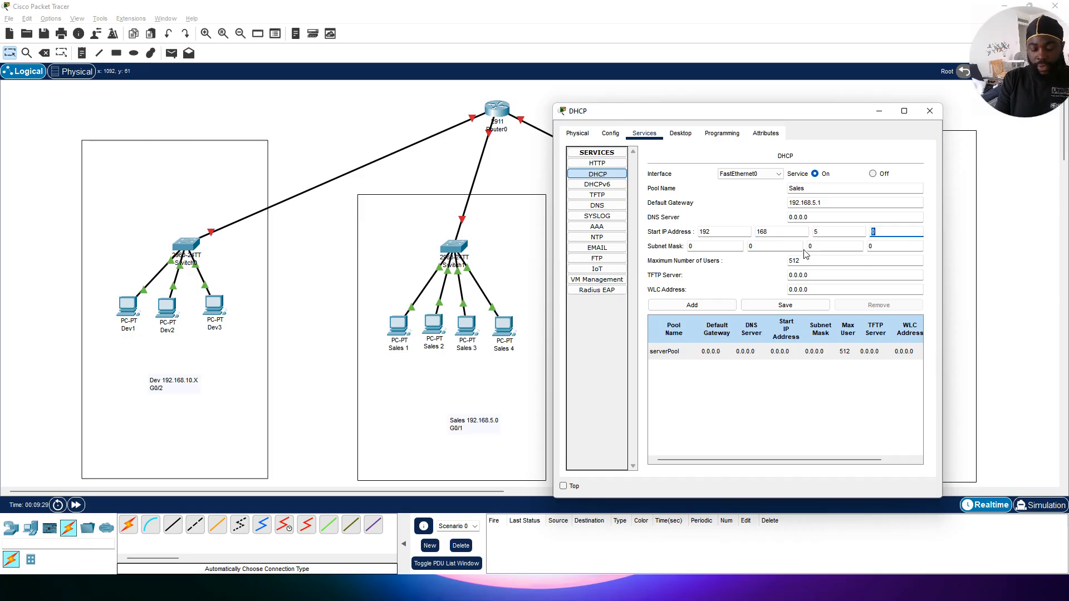
pyautogui.write('10')
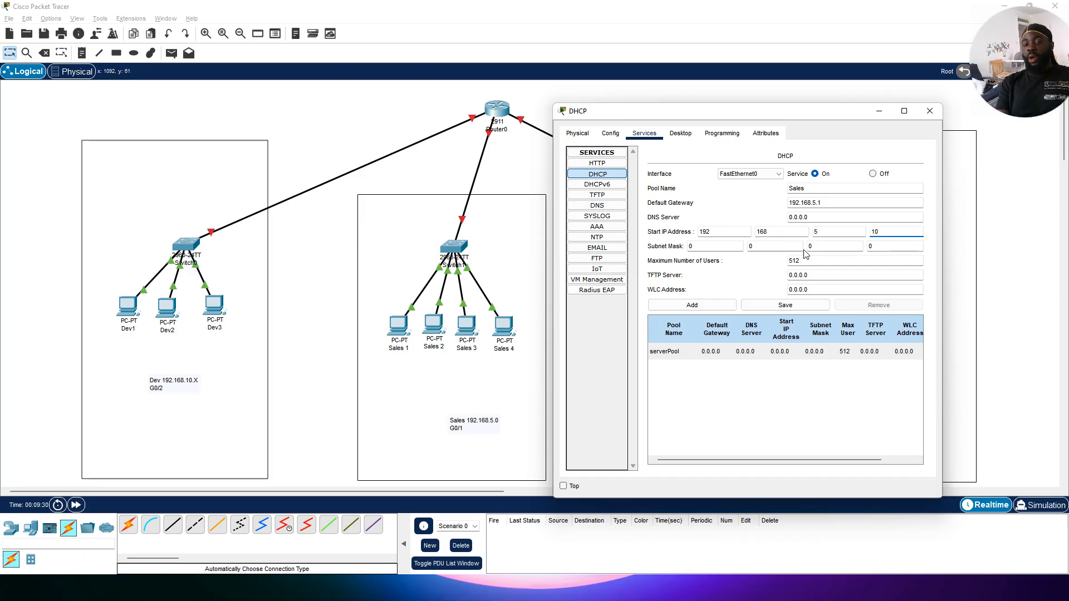
# Step: Set the pool's subnet mask to 255.255.255.255
pyautogui.press('Tab')
pyautogui.write('2')
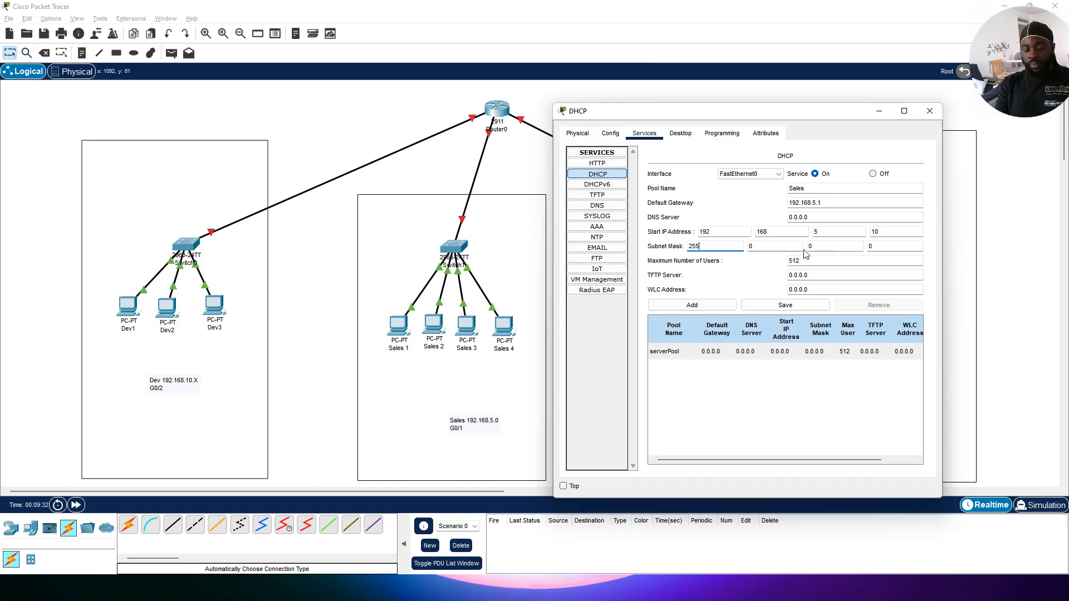
pyautogui.press('Tab')
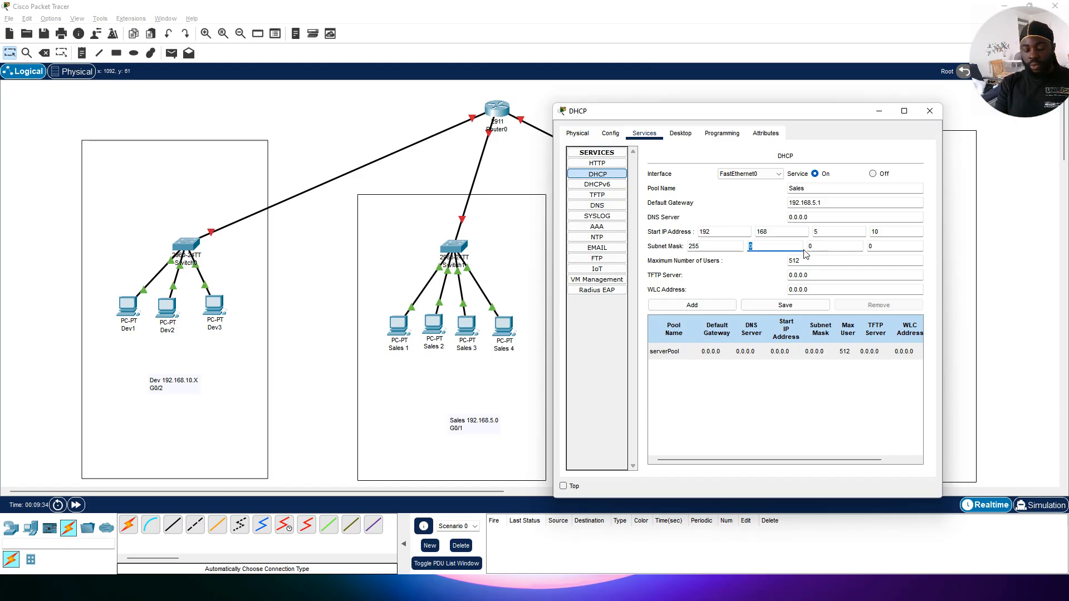
pyautogui.press('Tab')
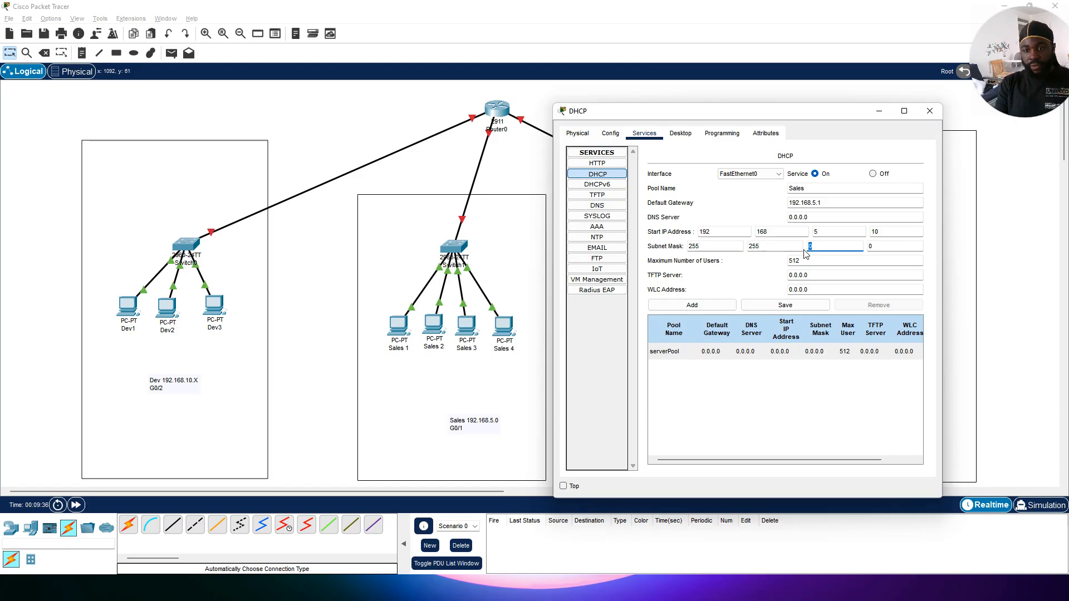
pyautogui.press('Tab')
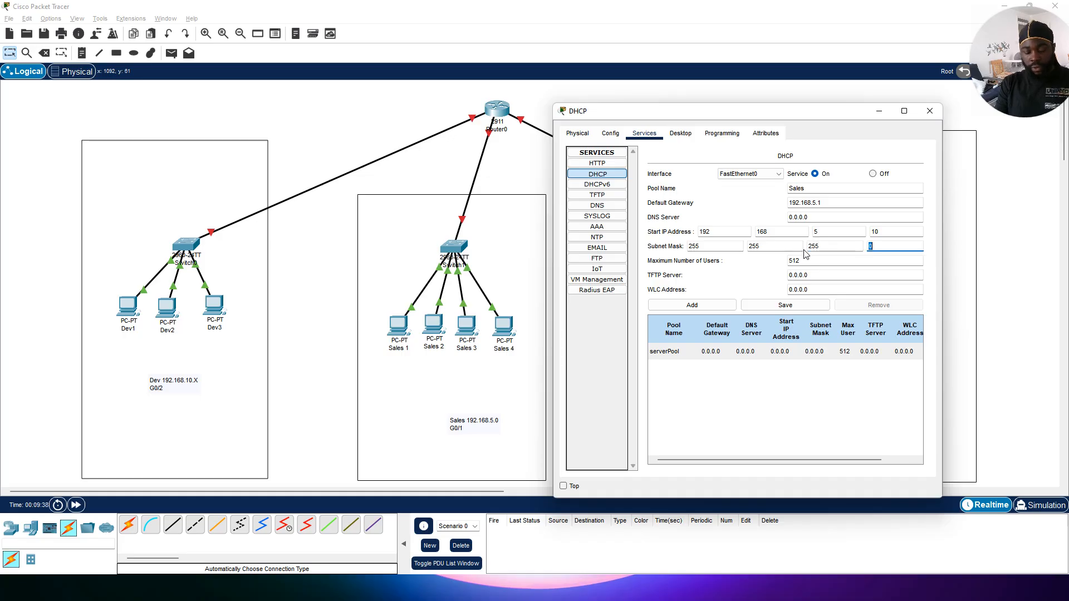
pyautogui.write('255')
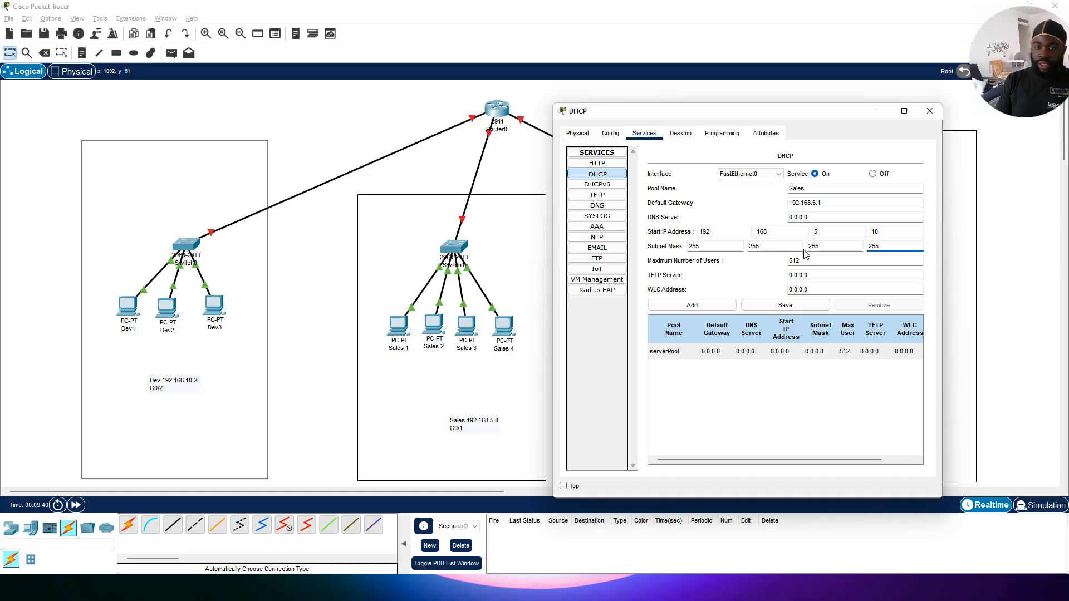
# Step: Set the maximum number of users to 200 and add the Sales pool
pyautogui.doubleClick(815, 260)
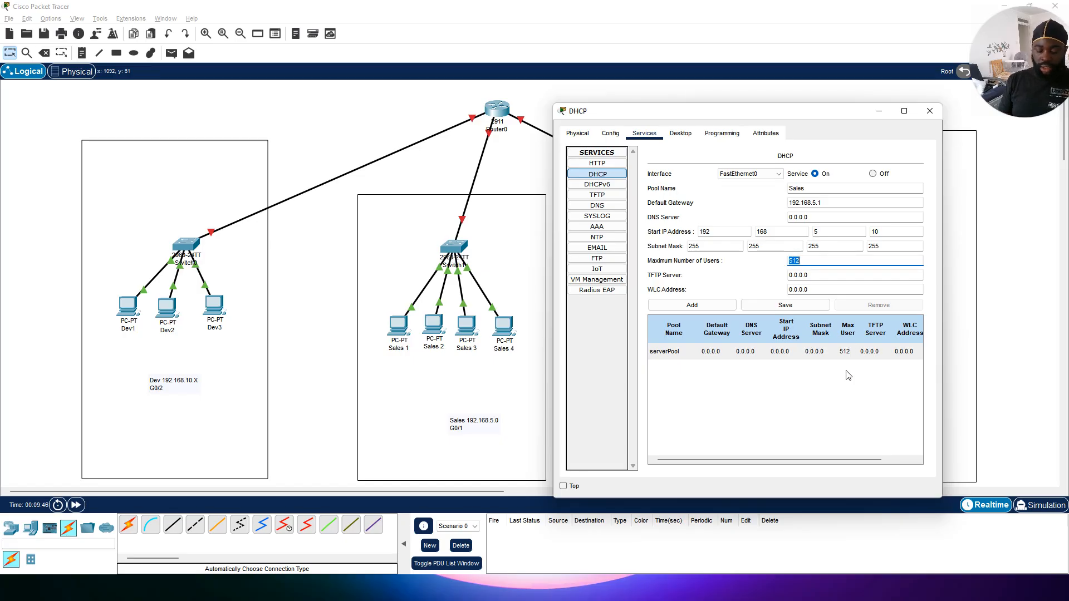
pyautogui.write('200')
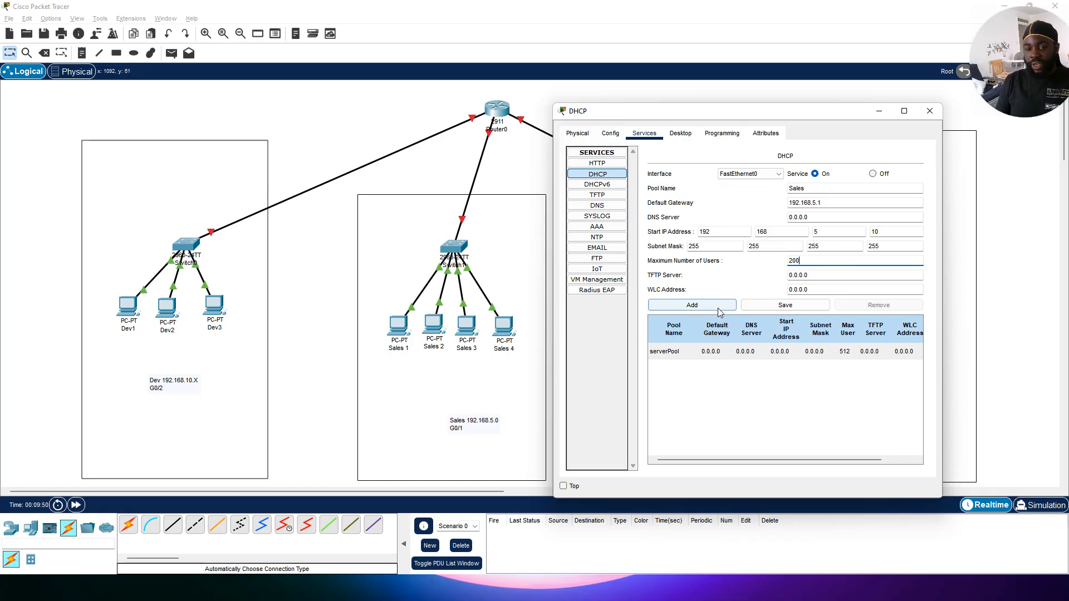
pyautogui.click(692, 305)
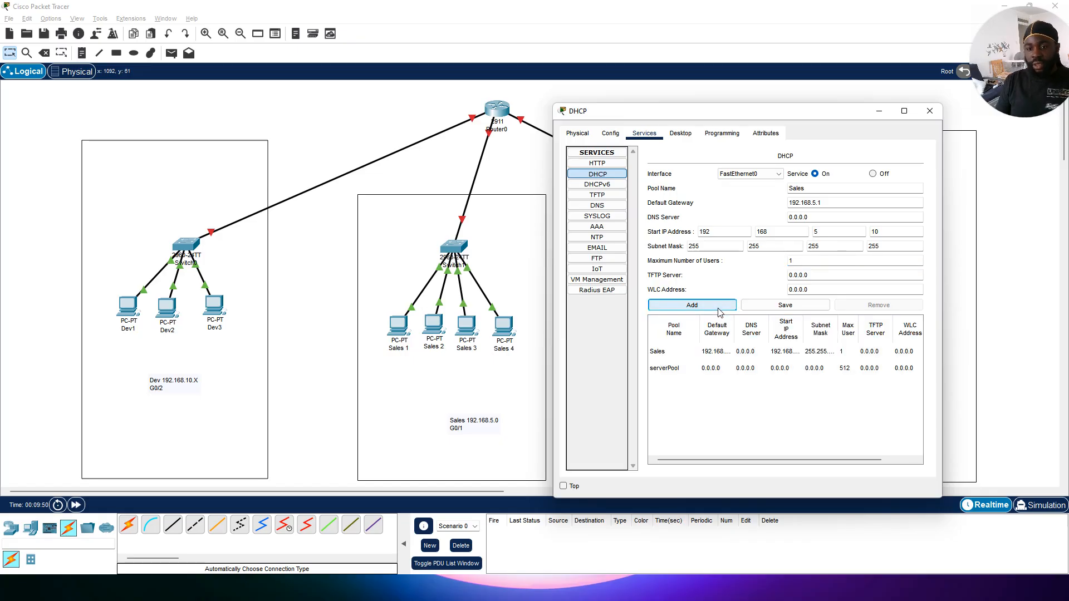
pyautogui.doubleClick(845, 192)
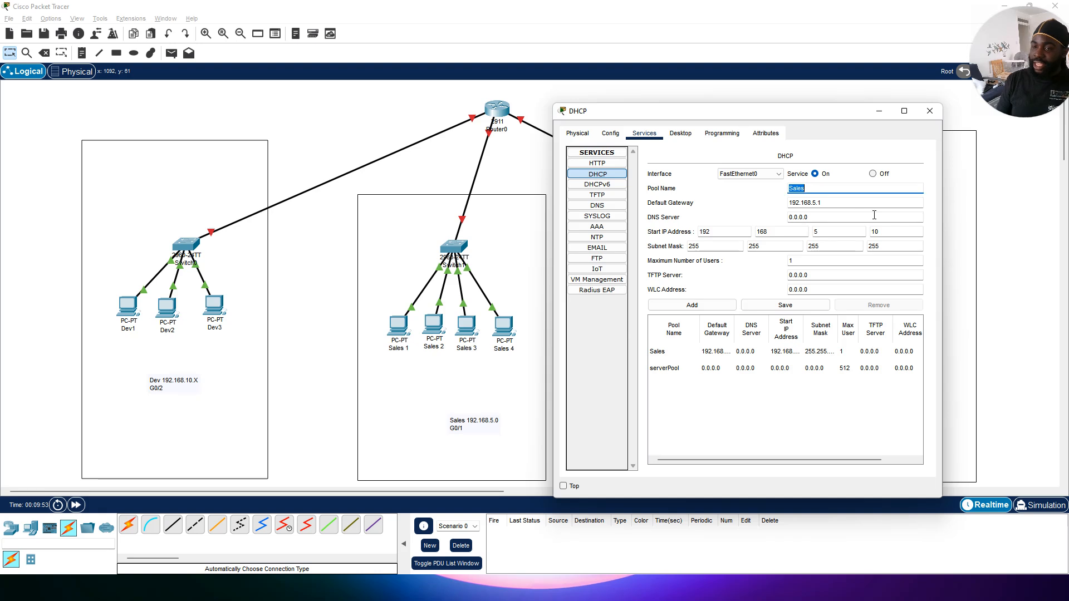
pyautogui.write('dEV')
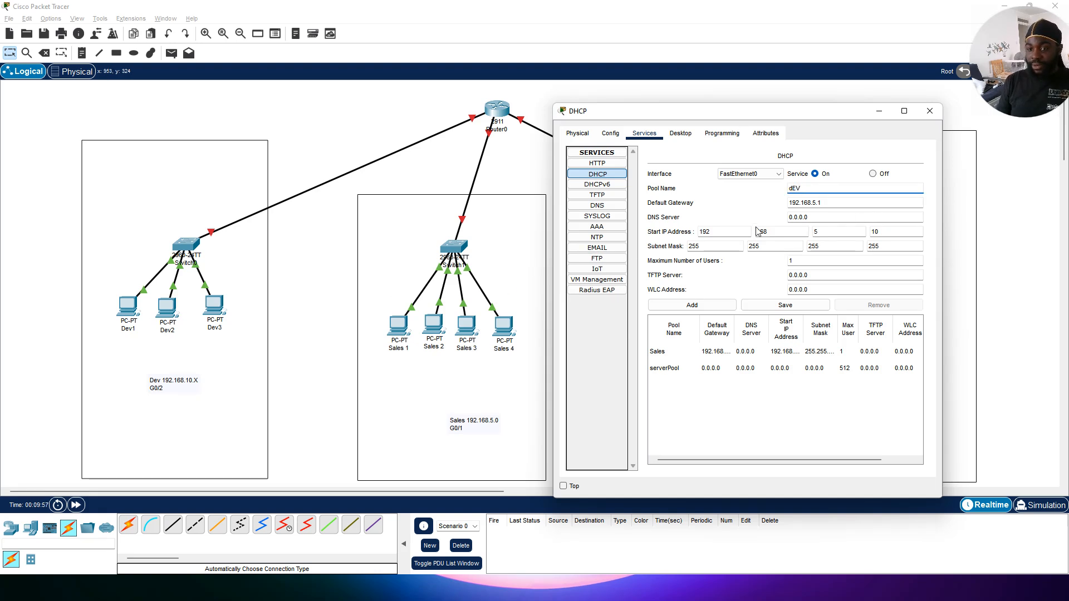
pyautogui.press('BackSpace')
pyautogui.press('BackSpace')
pyautogui.press('BackSpace')
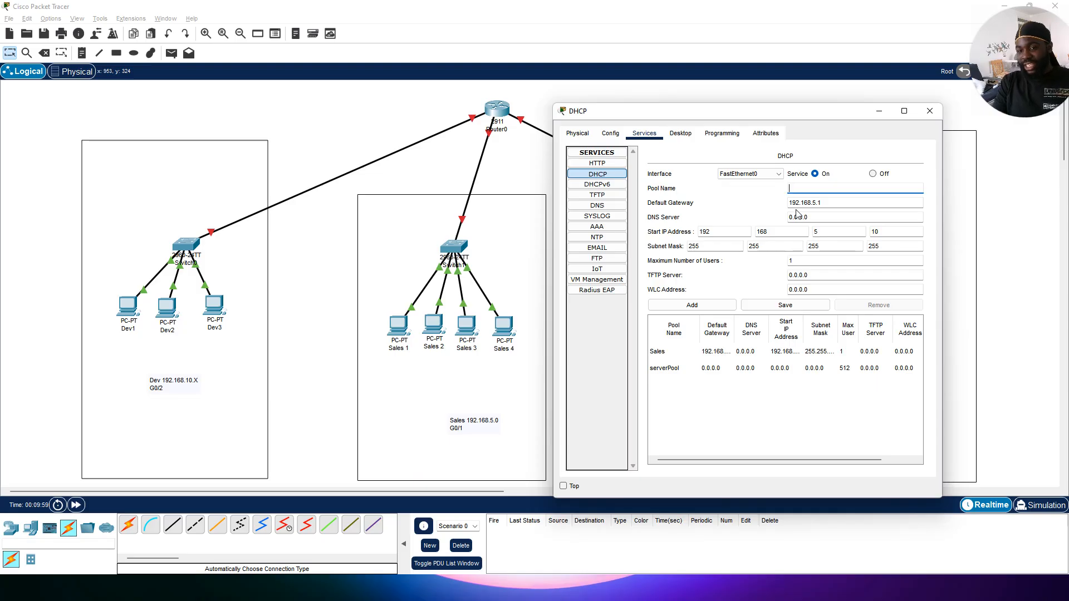
pyautogui.write('De')
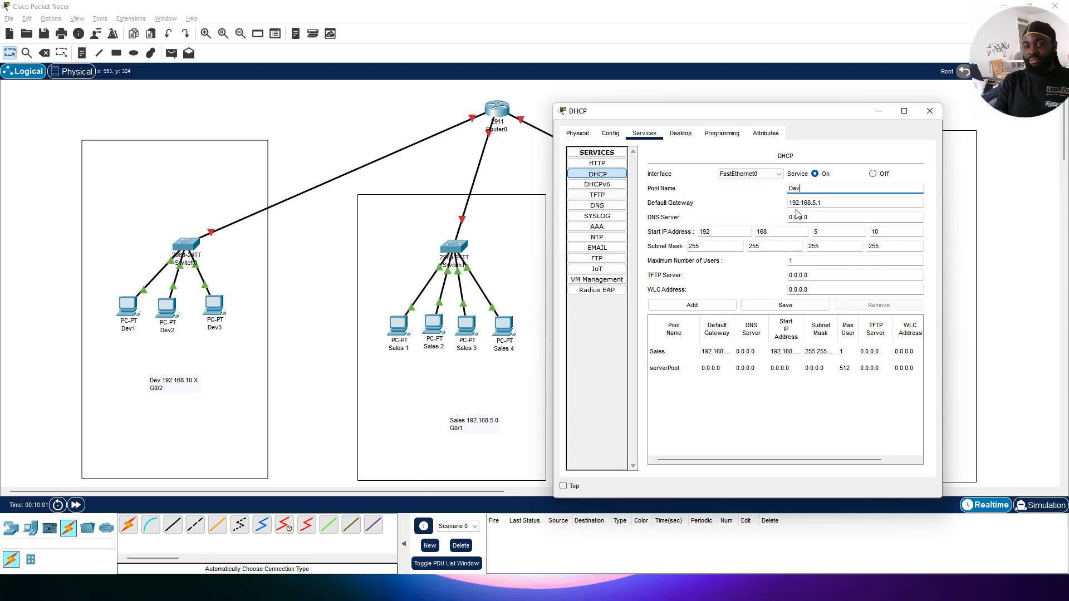
pyautogui.write('v')
pyautogui.click(834, 201)
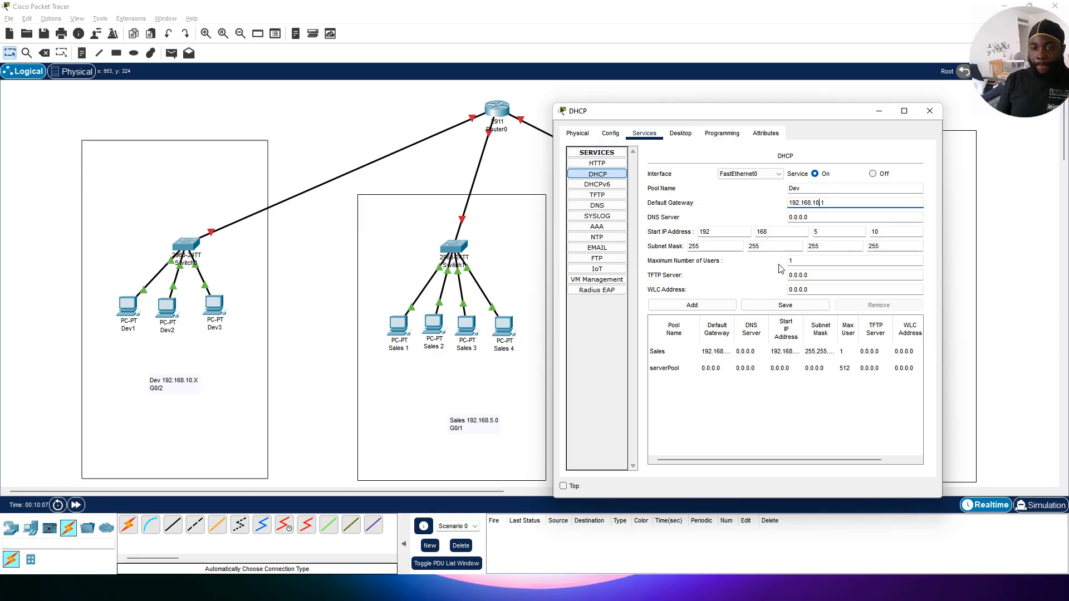
pyautogui.click(852, 233)
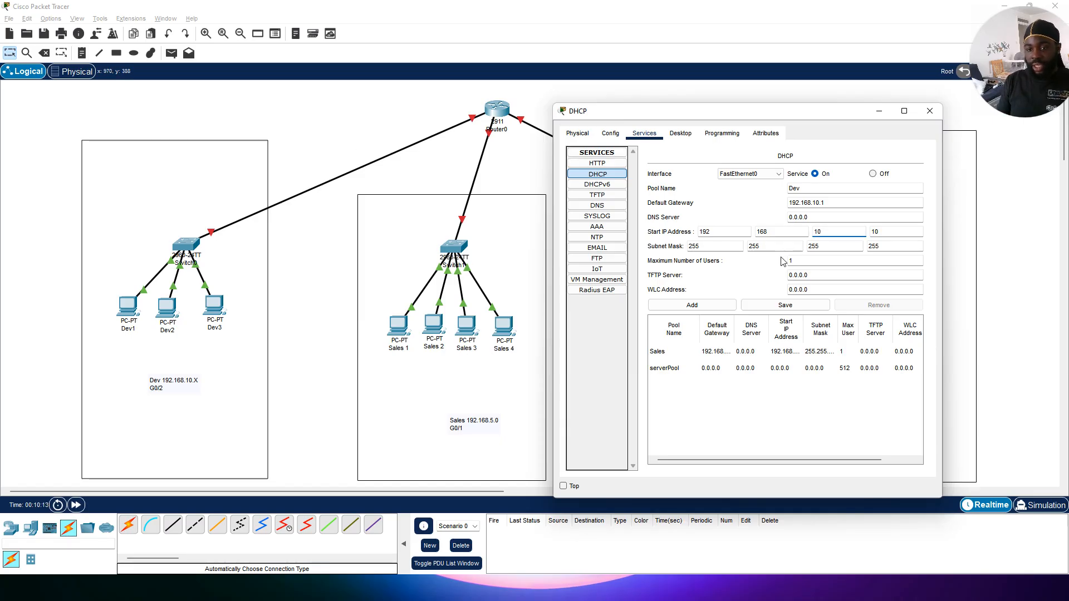
pyautogui.doubleClick(906, 244)
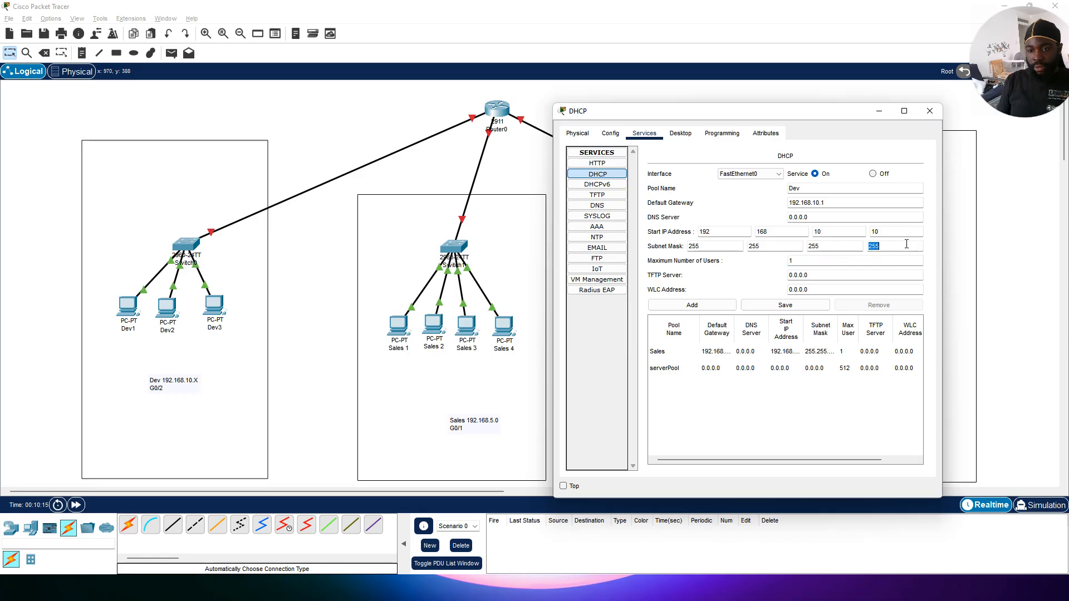
# Step: Select the Sales pool, set its subnet mask to 255.255.255.0 and maximum users to 200, and save it
pyautogui.click(825, 355)
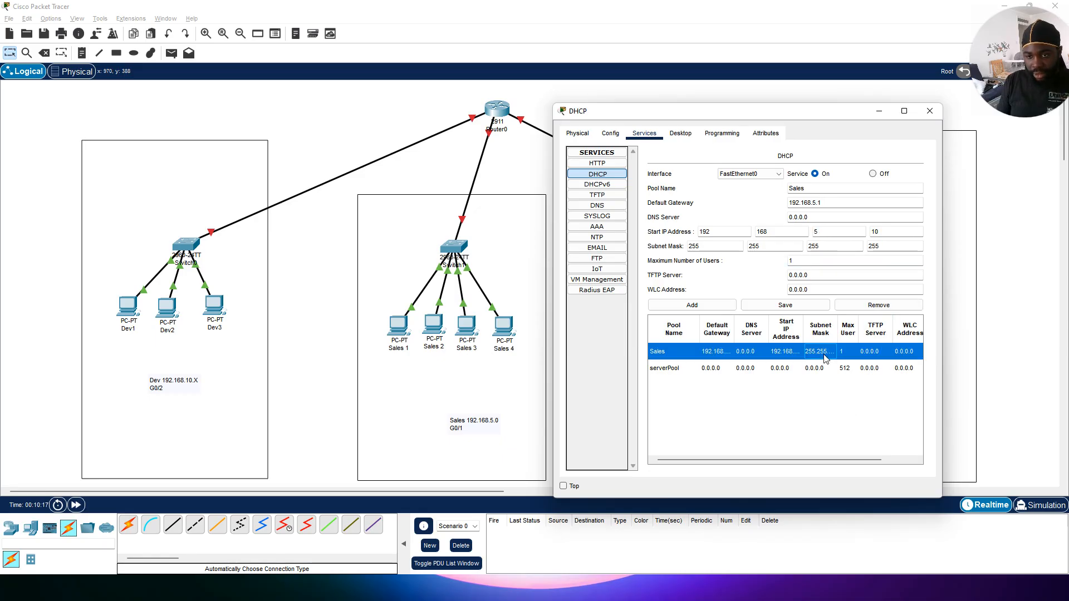
pyautogui.click(895, 244)
pyautogui.doubleClick(894, 244)
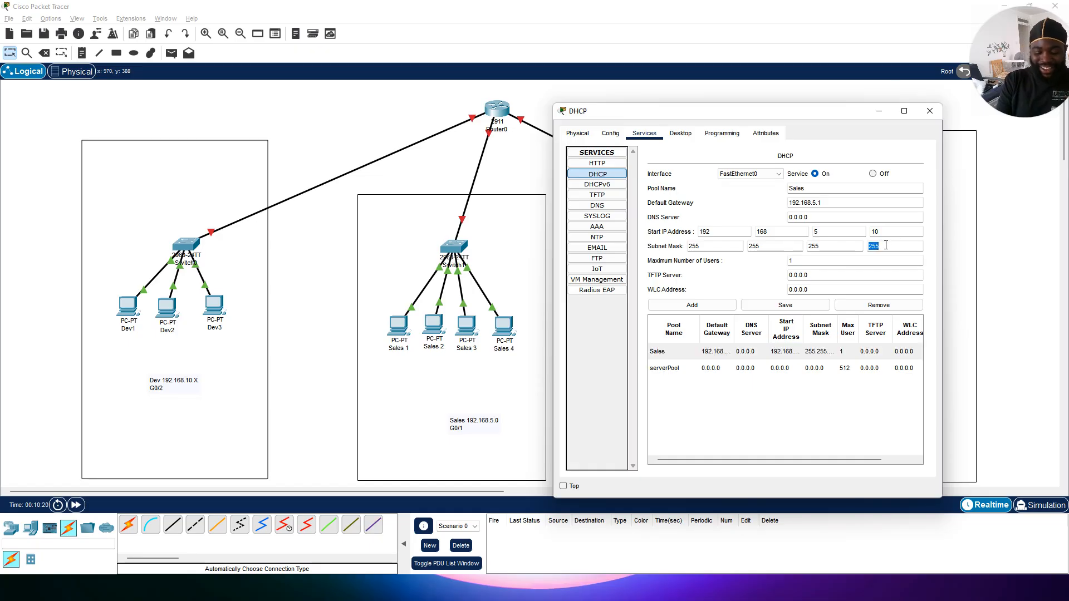
pyautogui.write('0')
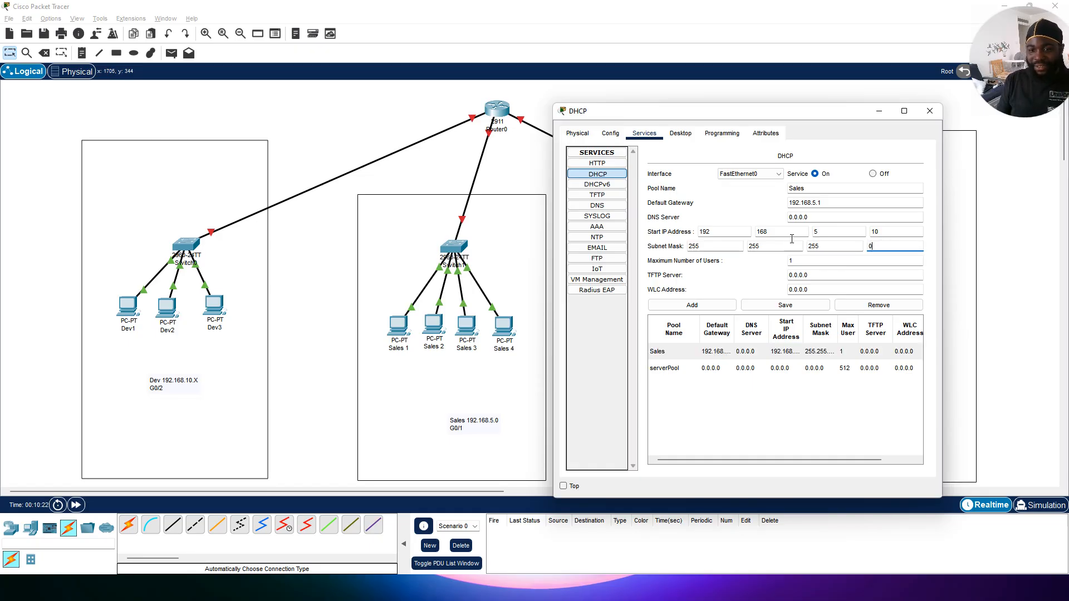
pyautogui.click(803, 257)
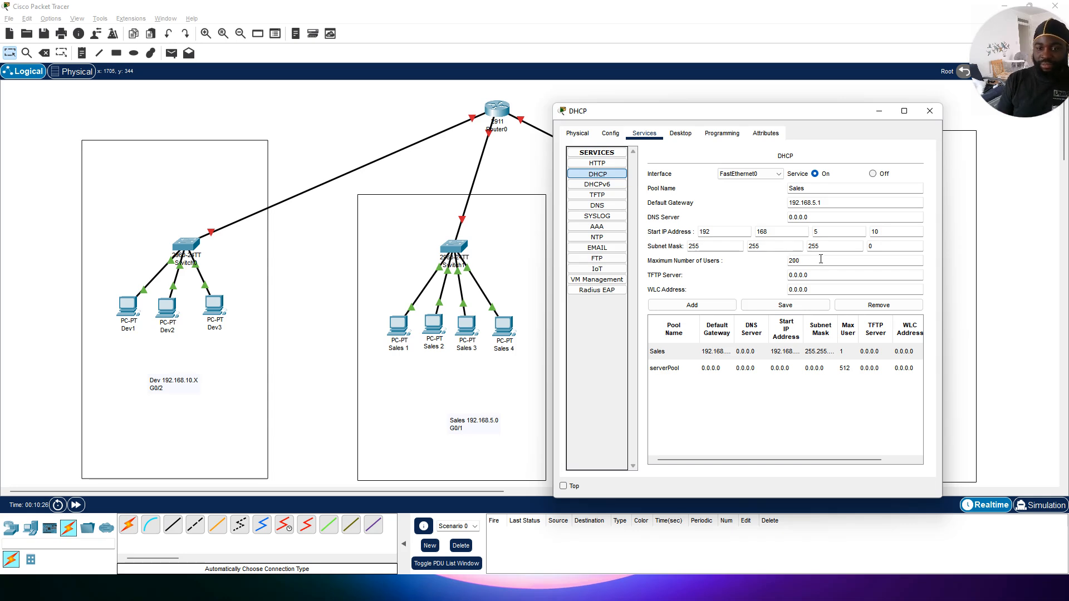
pyautogui.click(767, 305)
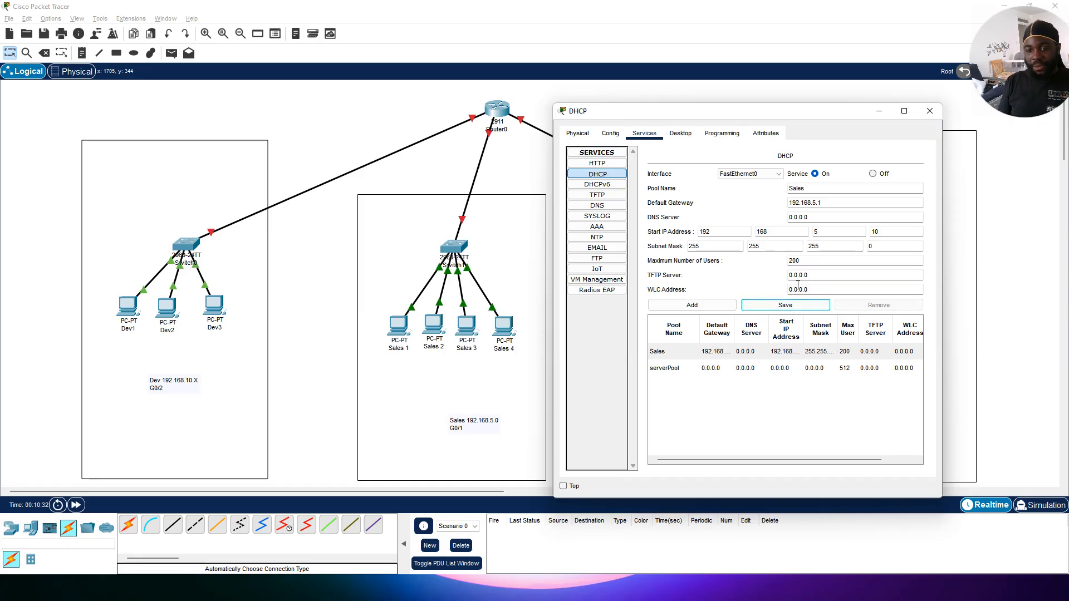
# Step: Name a new pool Dev and set its default gateway to 192.168.10.1
pyautogui.doubleClick(818, 189)
pyautogui.write('d')
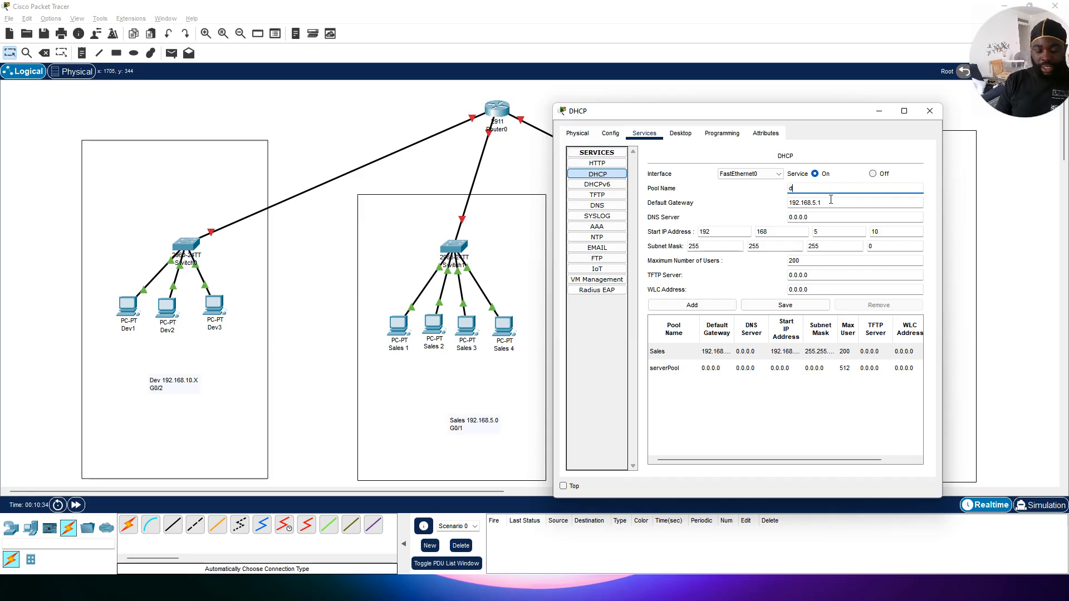
pyautogui.write('e')
pyautogui.press('BackSpace')
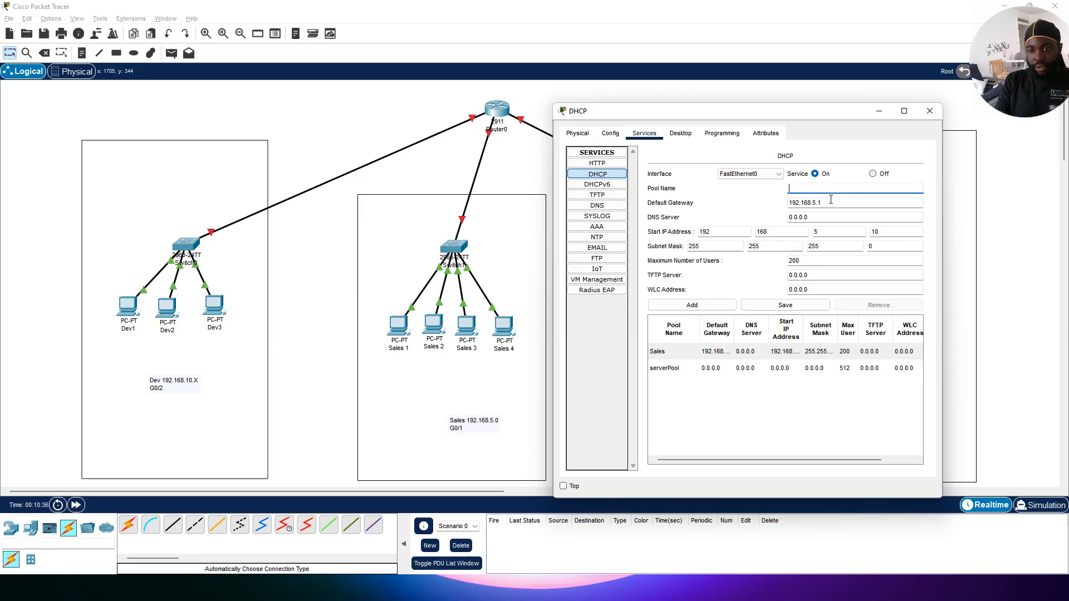
pyautogui.write('D')
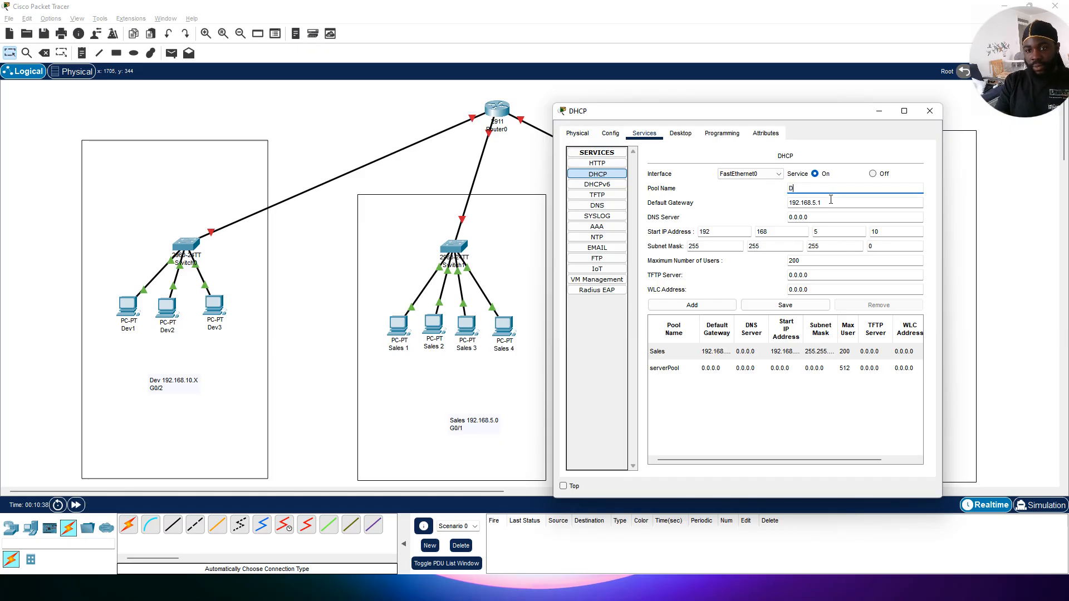
pyautogui.write('ev')
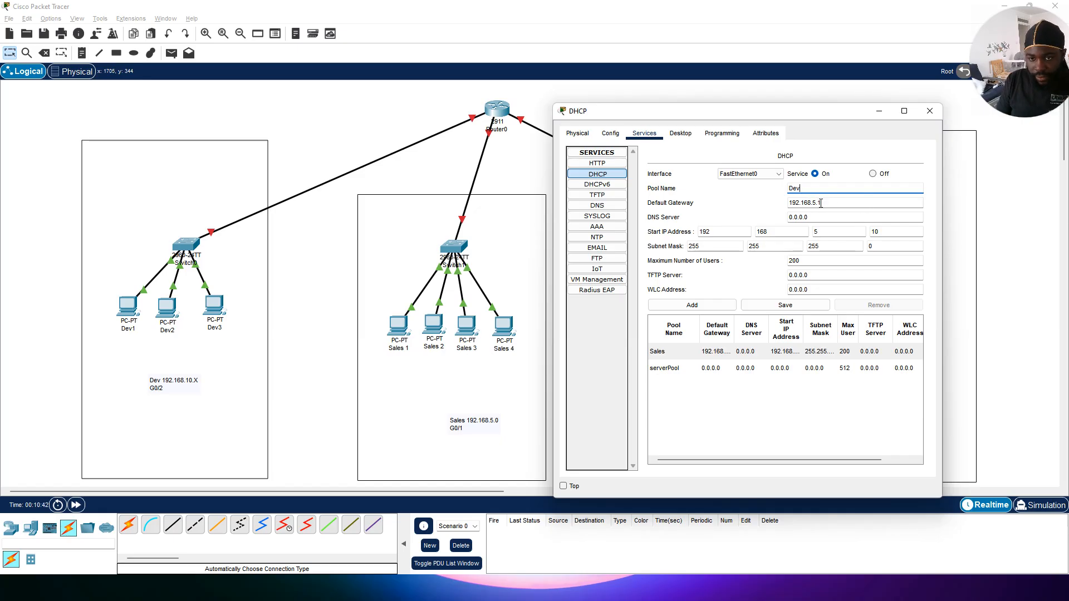
pyautogui.click(821, 204)
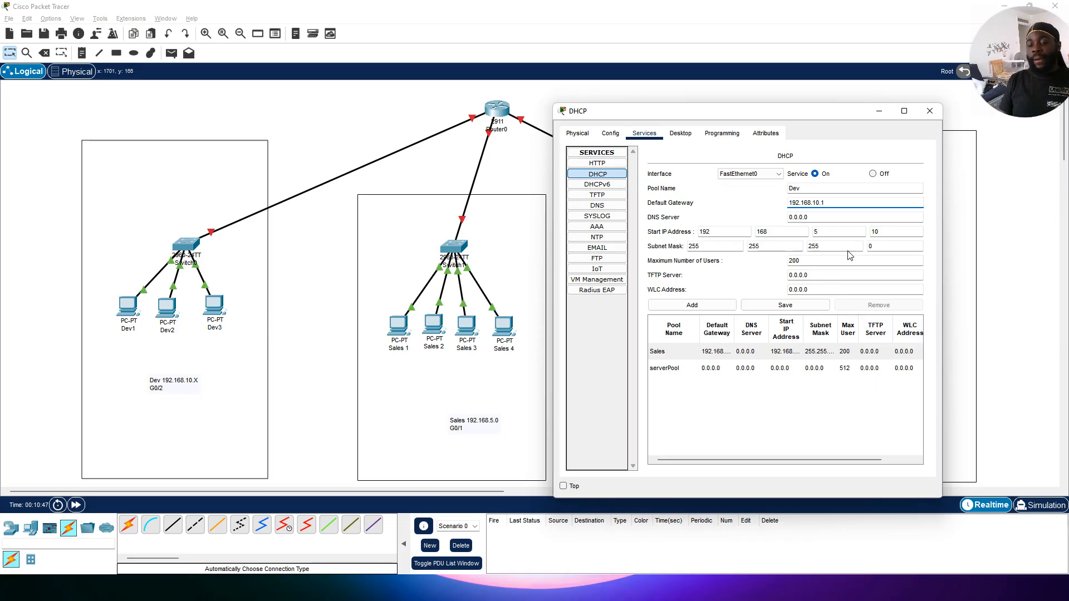
# Step: Set the Dev pool's start IP address to 192.168.10.10 and add the pool
pyautogui.click(846, 230)
pyautogui.write('10')
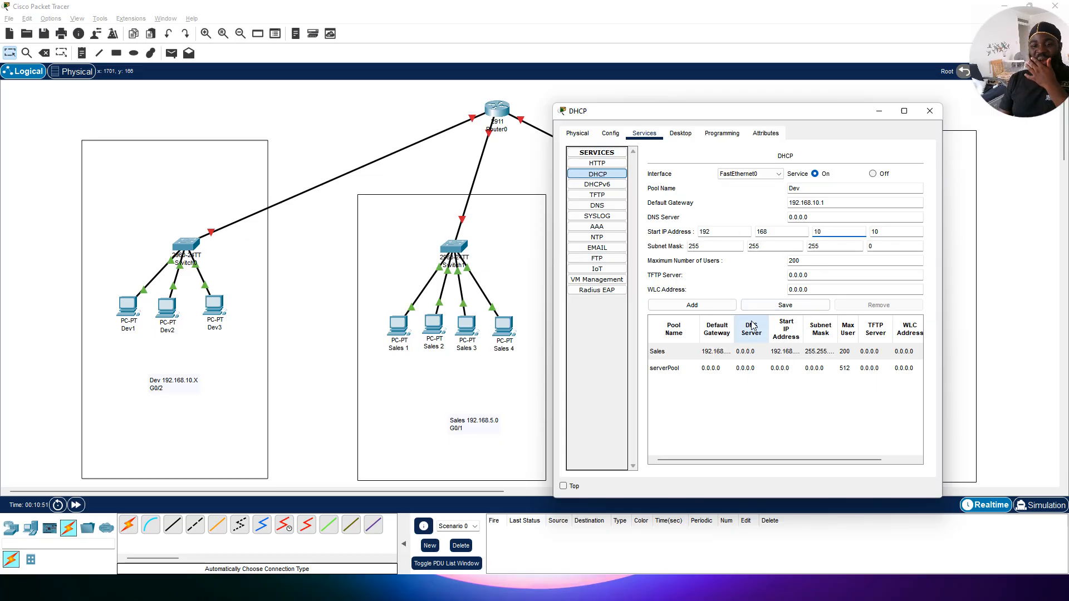
pyautogui.click(703, 310)
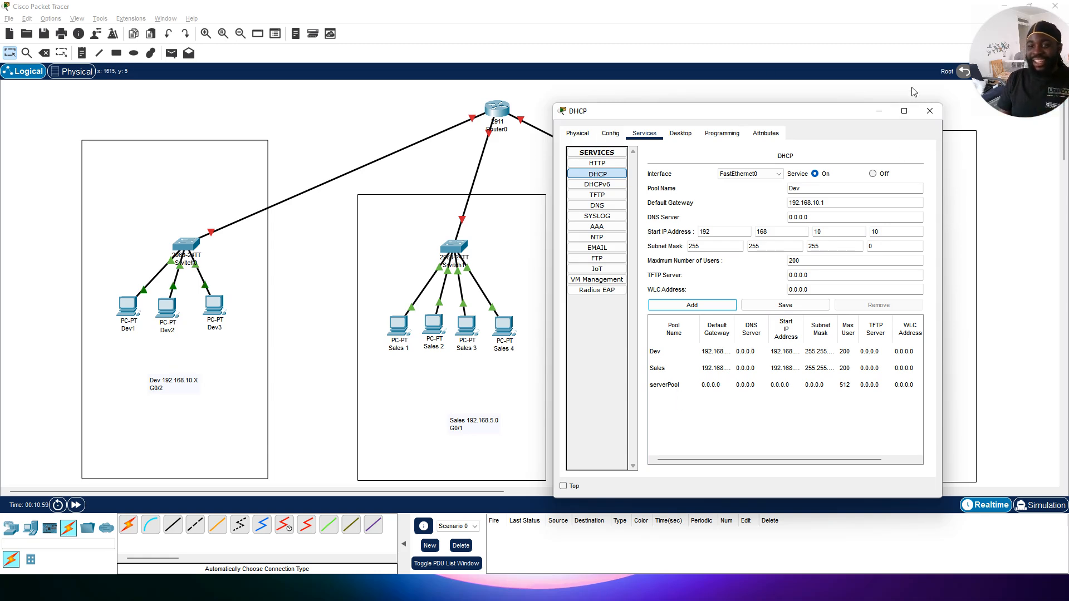
# Step: Close the DHCP window and nudge the Admin PC slightly lower in the IT area
pyautogui.click(930, 111)
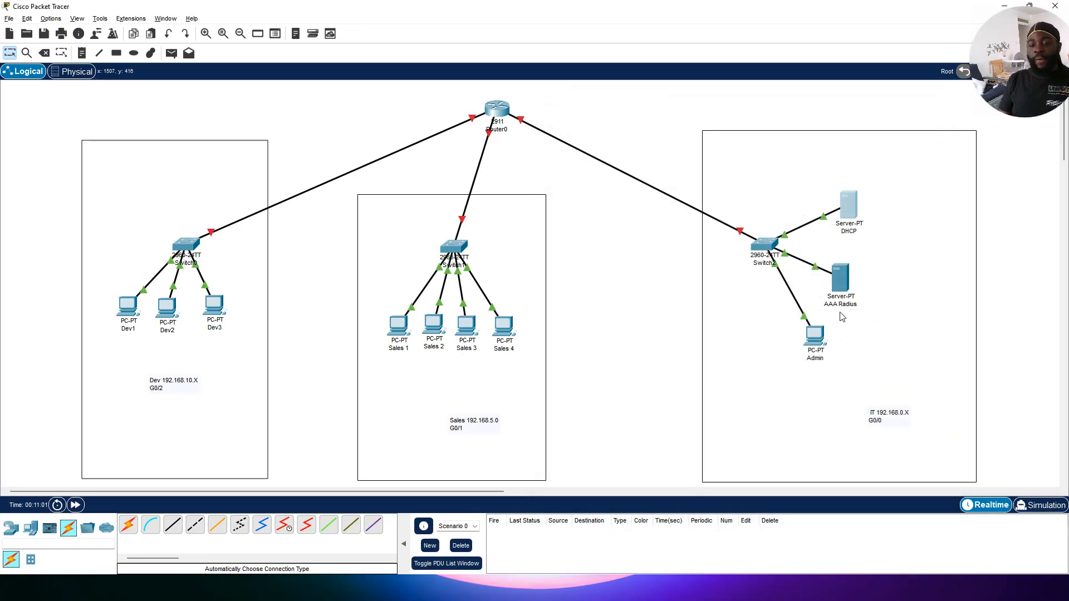
pyautogui.moveTo(820, 338); pyautogui.dragTo(822, 351)
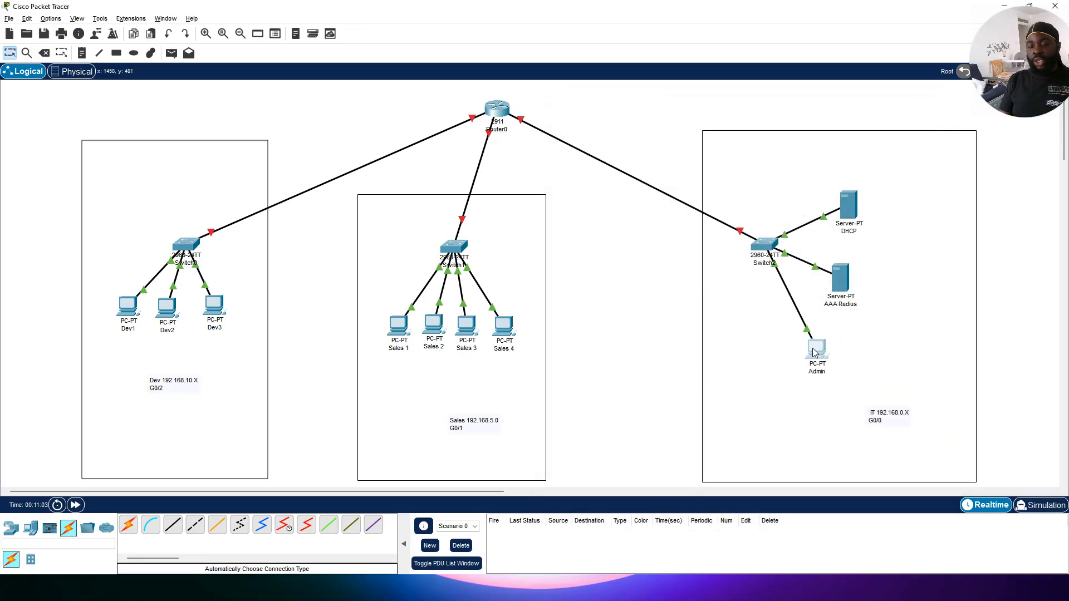
pyautogui.click(840, 277)
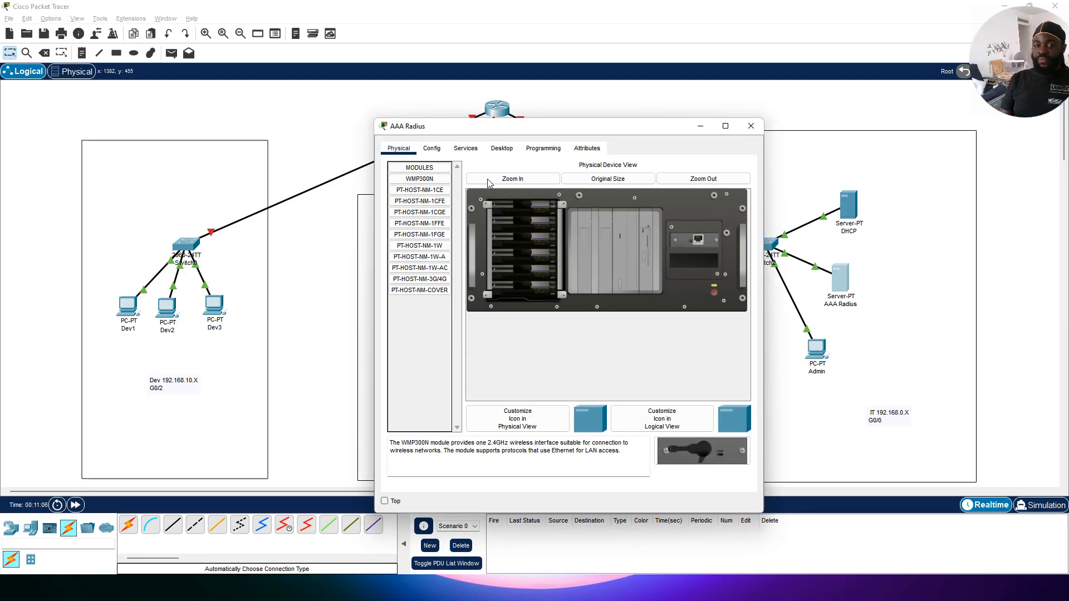
pyautogui.click(751, 125)
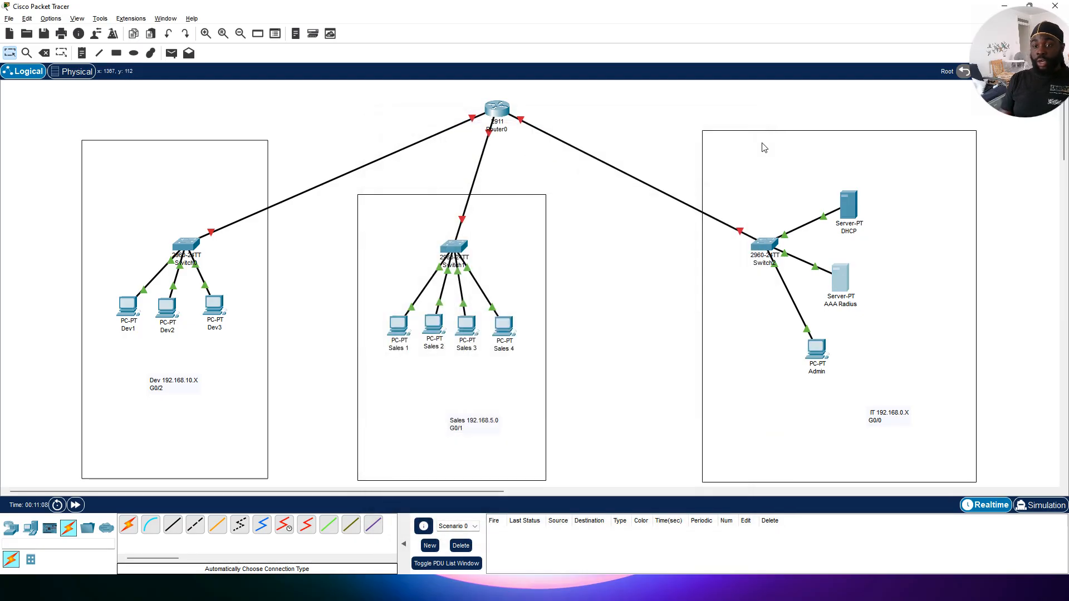
# Step: Give the DHCP server's FastEthernet0 the static address 192.168.0.2 with subnet mask 255.255.255.0
pyautogui.click(845, 207)
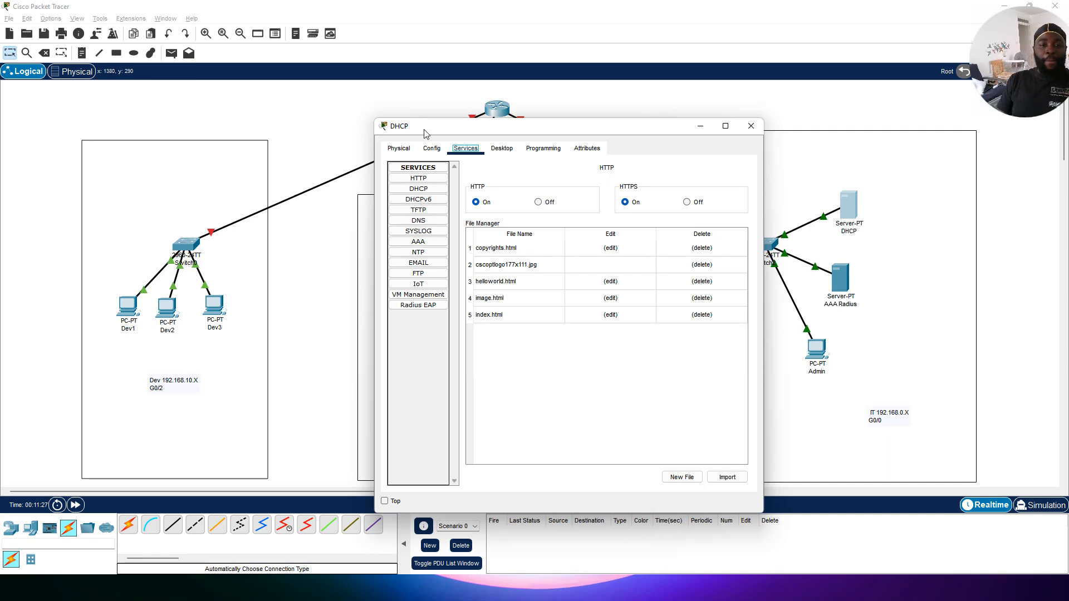
pyautogui.click(433, 150)
pyautogui.click(422, 210)
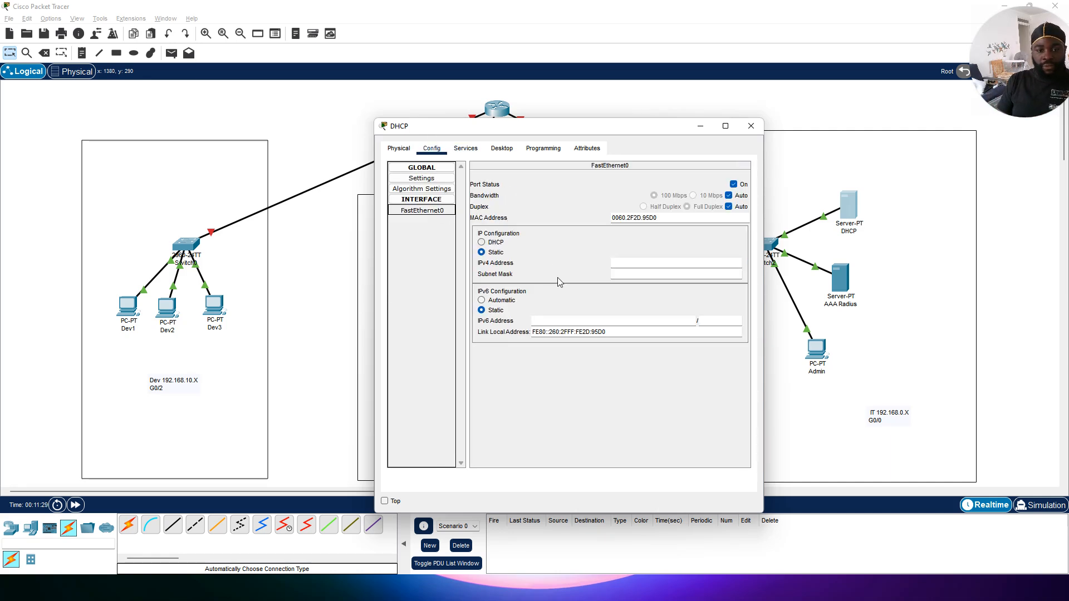
pyautogui.click(657, 259)
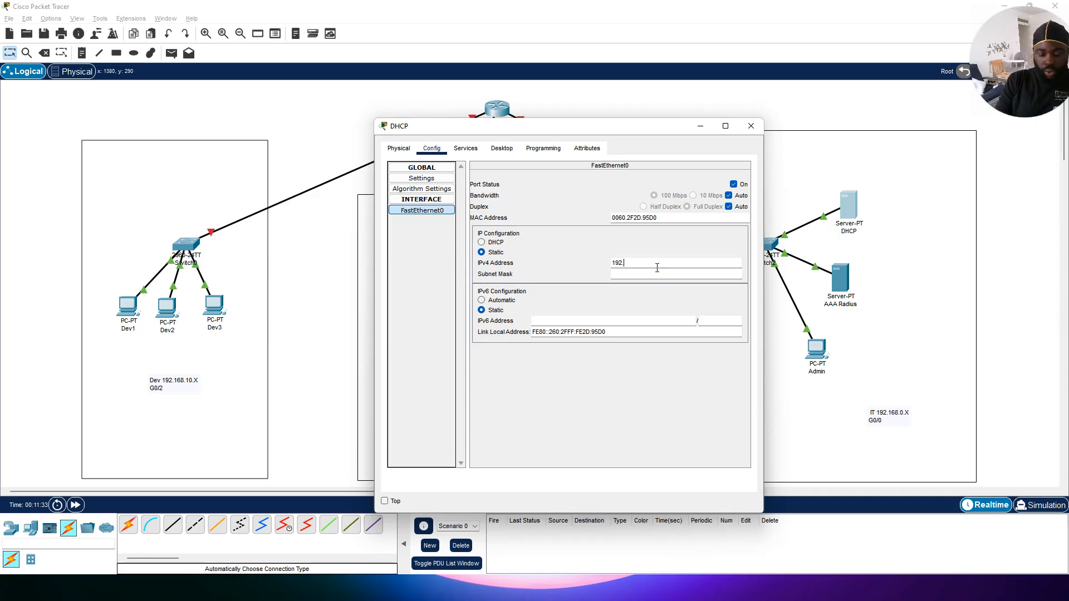
pyautogui.write('192.168')
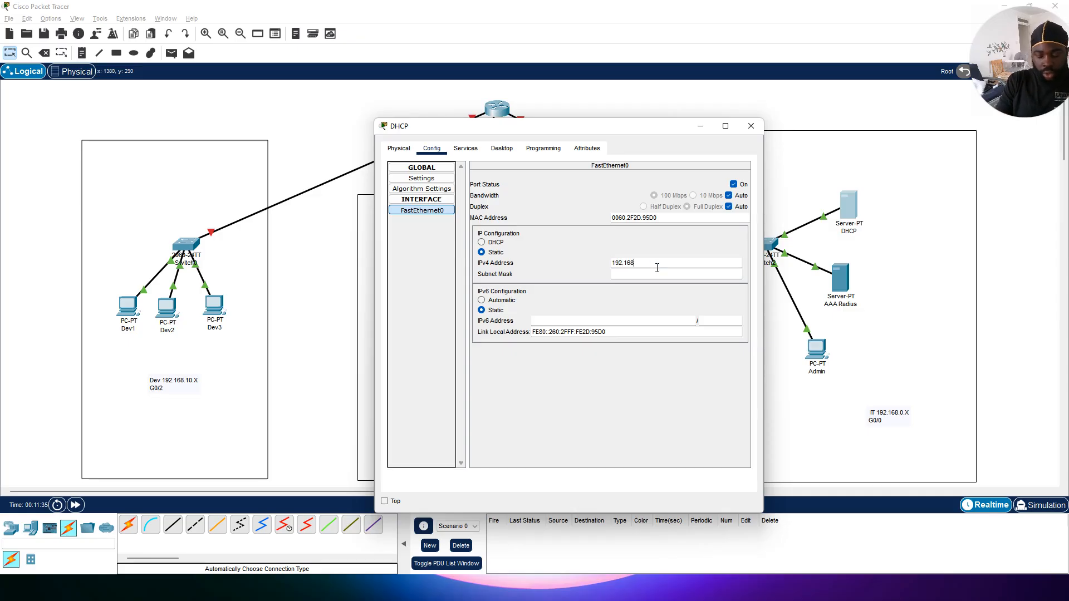
pyautogui.write('.0.2')
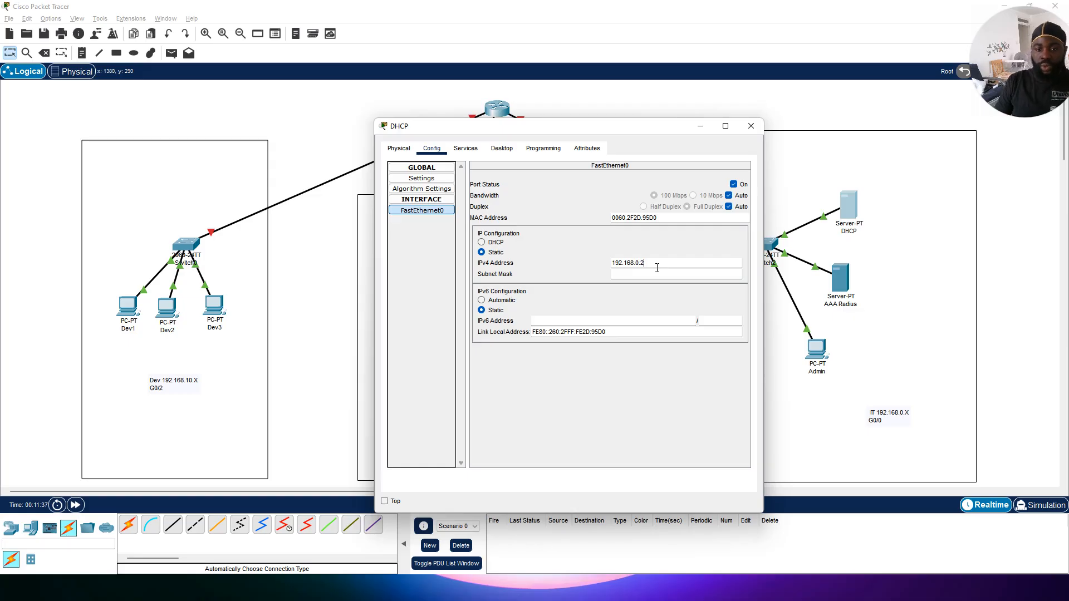
pyautogui.click(664, 280)
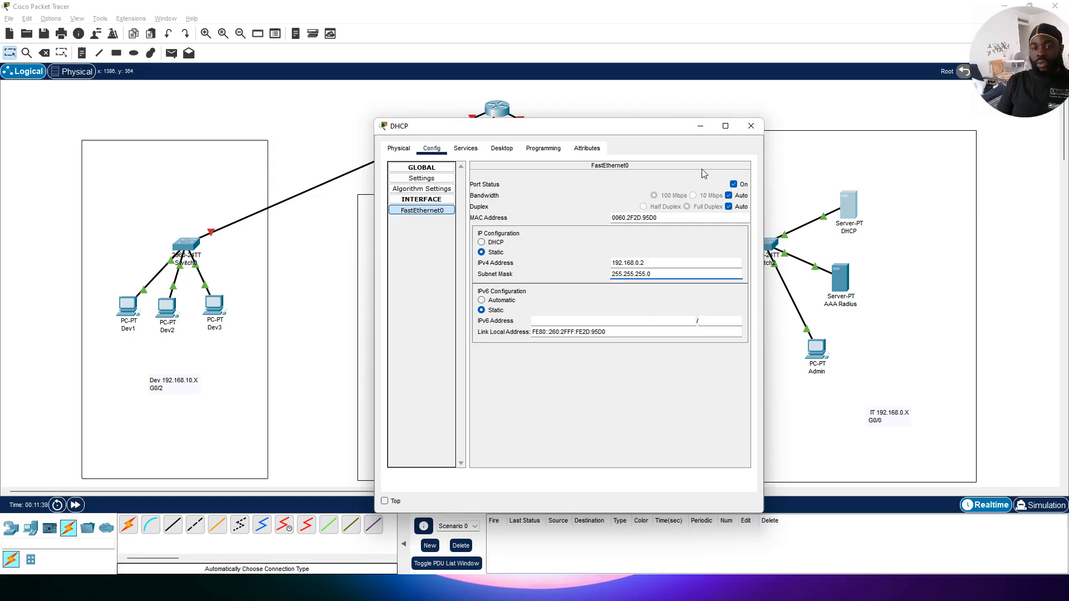
pyautogui.click(755, 126)
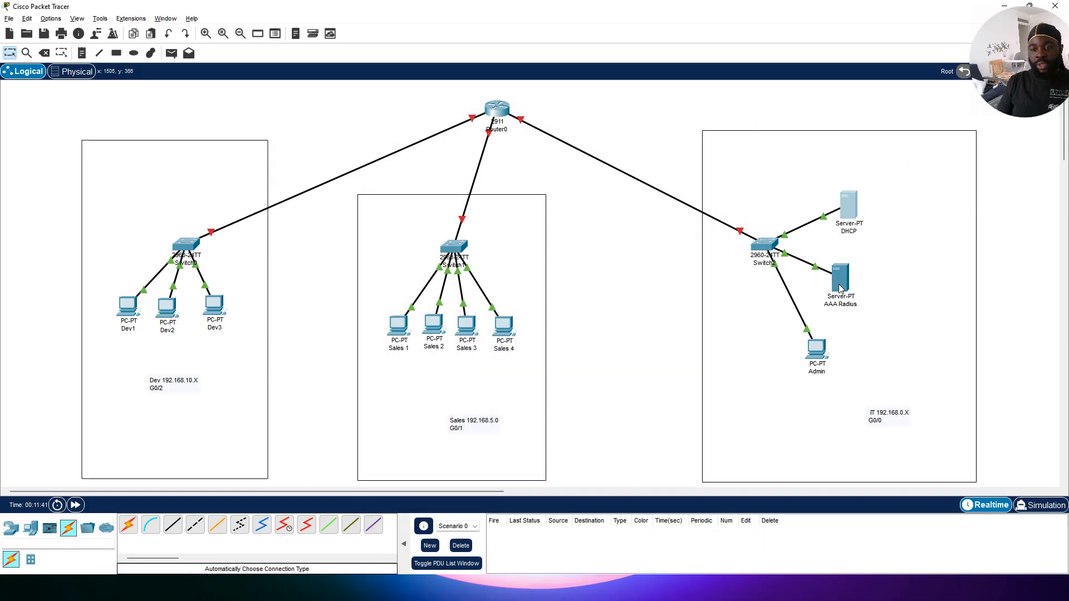
# Step: Give the AAA Radius server's FastEthernet0 the static address 192.168.0.3 with subnet mask 255.255.255.0
pyautogui.click(840, 278)
pyautogui.click(432, 148)
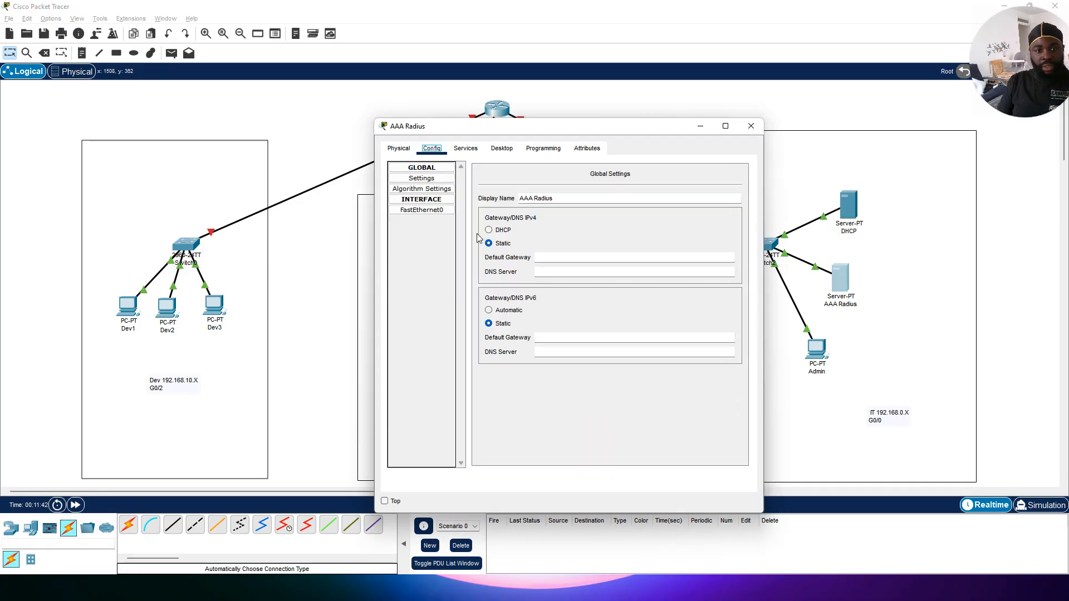
pyautogui.click(446, 211)
pyautogui.click(628, 263)
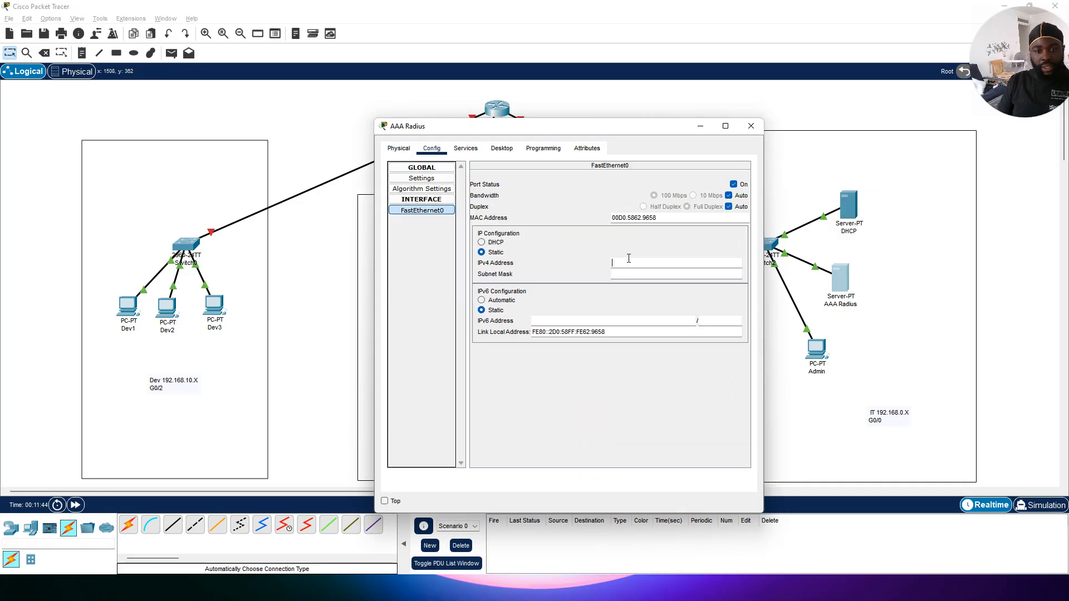
pyautogui.write('192.16')
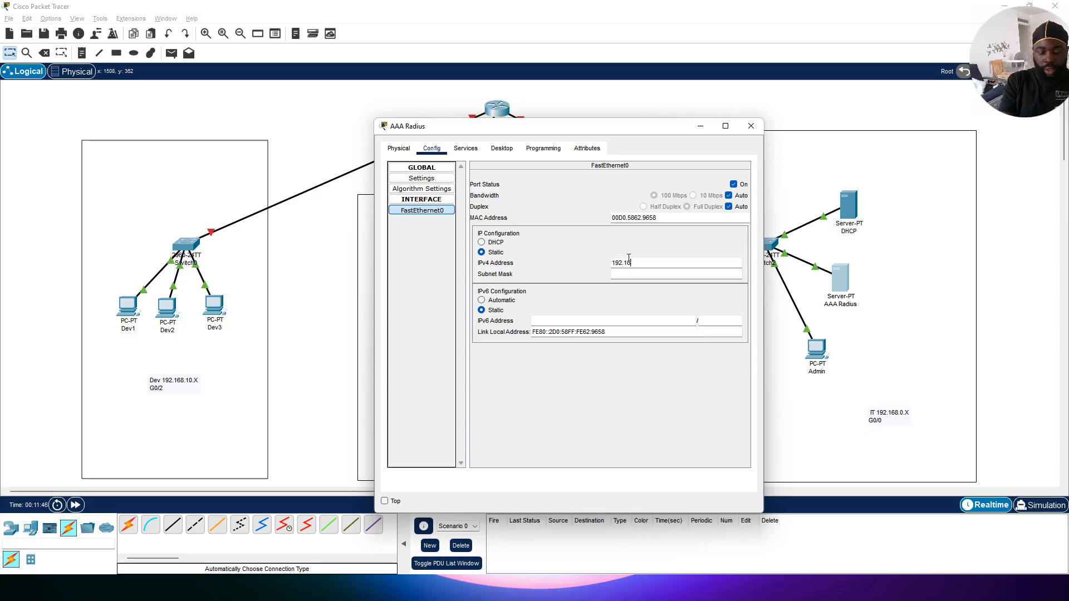
pyautogui.write('8.0.3')
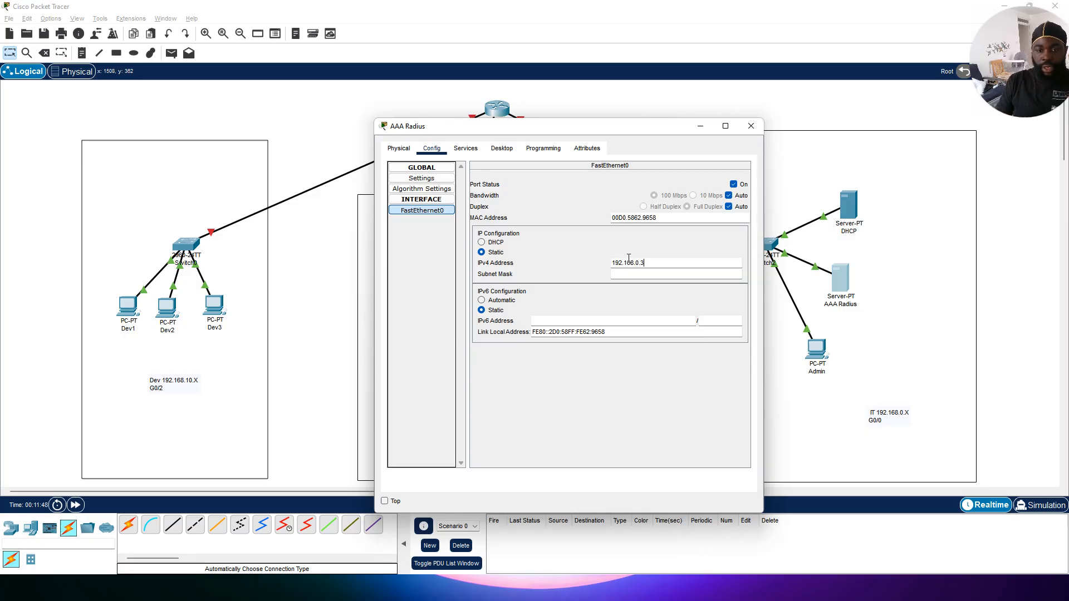
pyautogui.press('Tab')
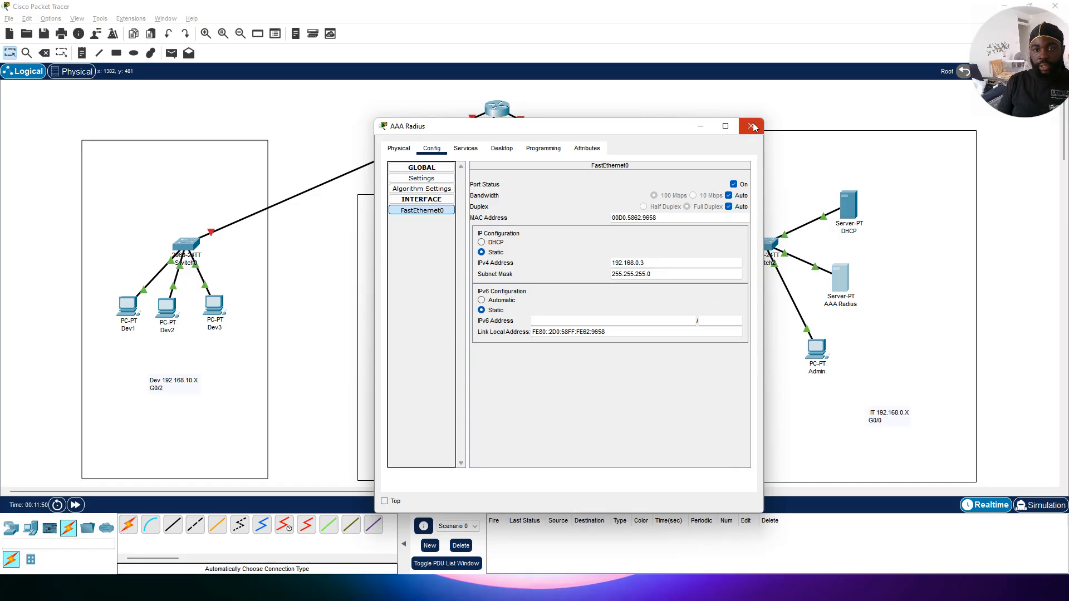
# Step: Close the AAA Radius window and move the IT subnet label below the Admin PC
pyautogui.click(752, 126)
pyautogui.moveTo(889, 417); pyautogui.dragTo(851, 308)
pyautogui.click(816, 350)
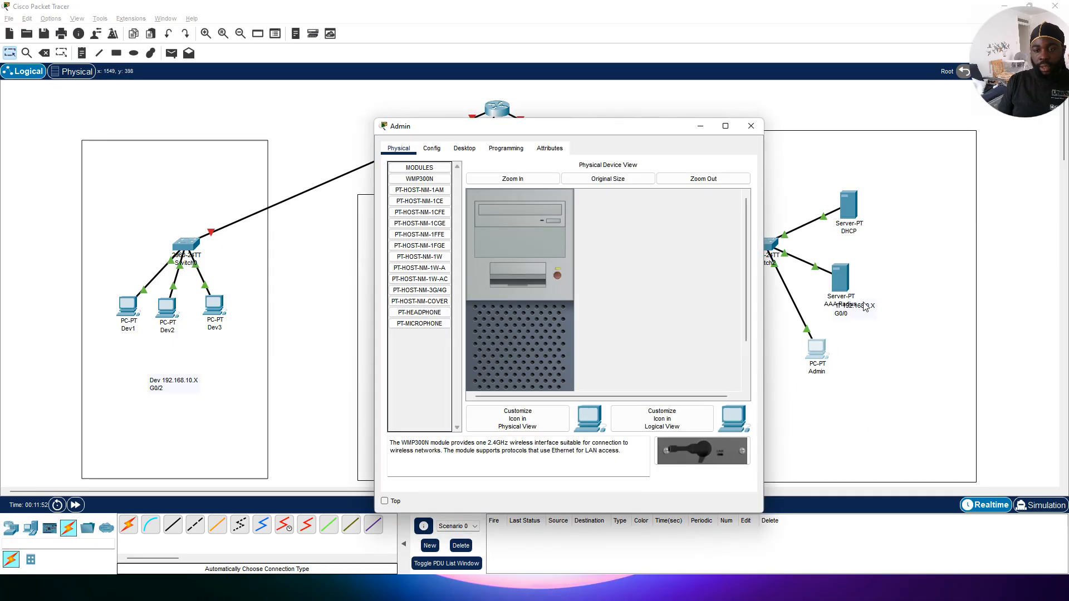
pyautogui.click(750, 127)
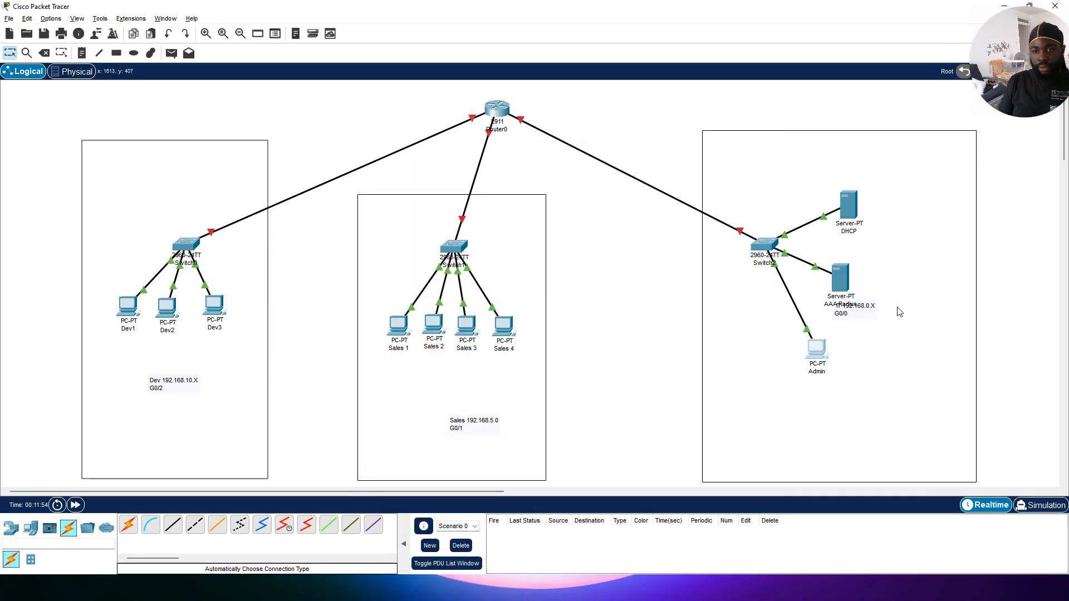
pyautogui.moveTo(860, 310); pyautogui.dragTo(813, 350)
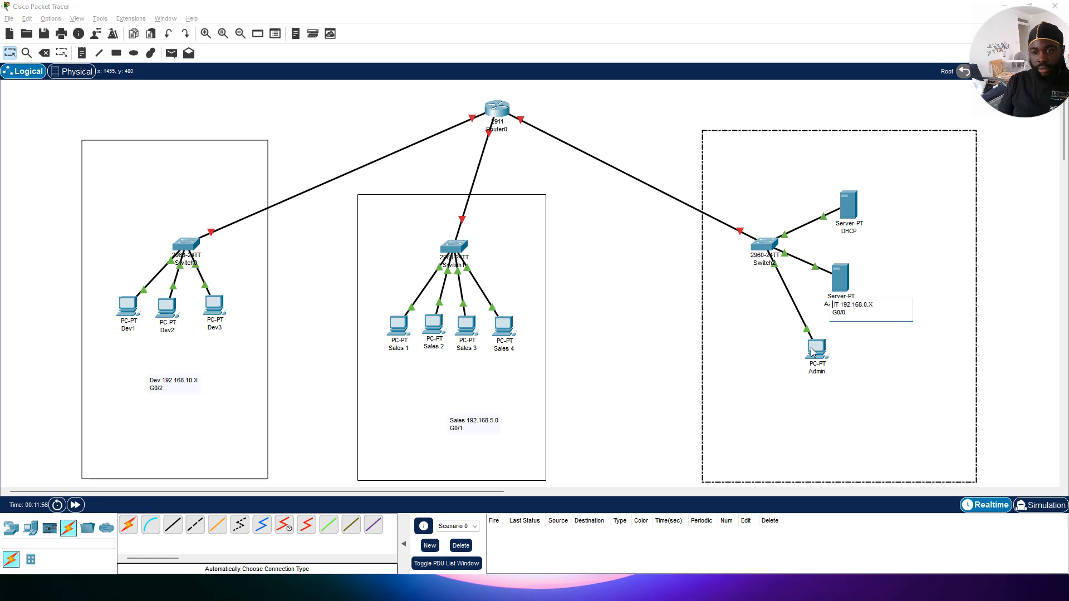
pyautogui.click(881, 352)
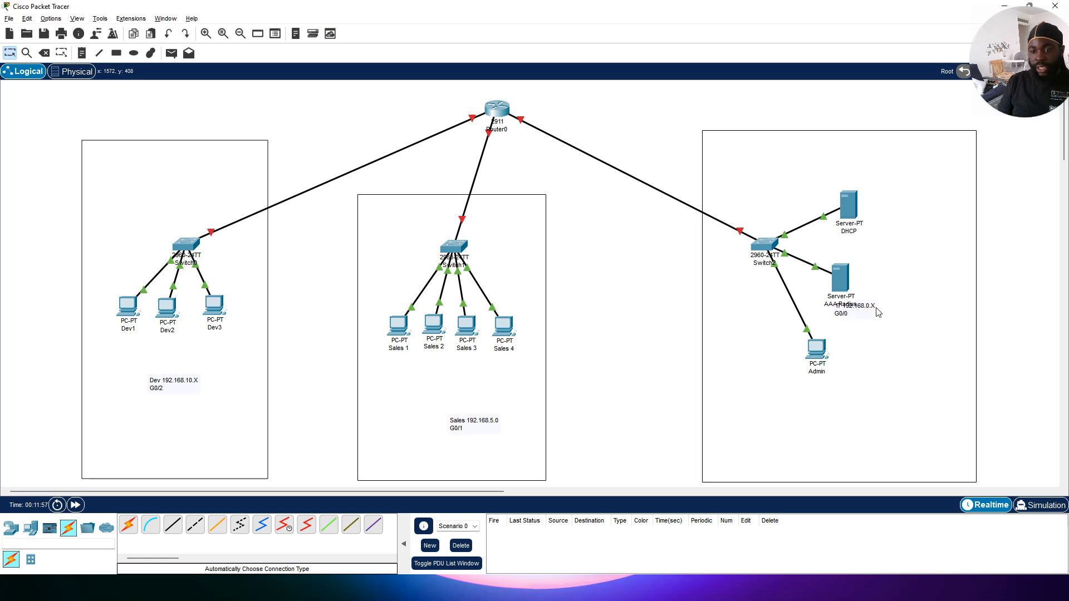
pyautogui.moveTo(865, 309); pyautogui.dragTo(887, 394)
# Step: Give the Admin PC's FastEthernet0 the static address 192.168.0.5 with a subnet mask
pyautogui.click(816, 350)
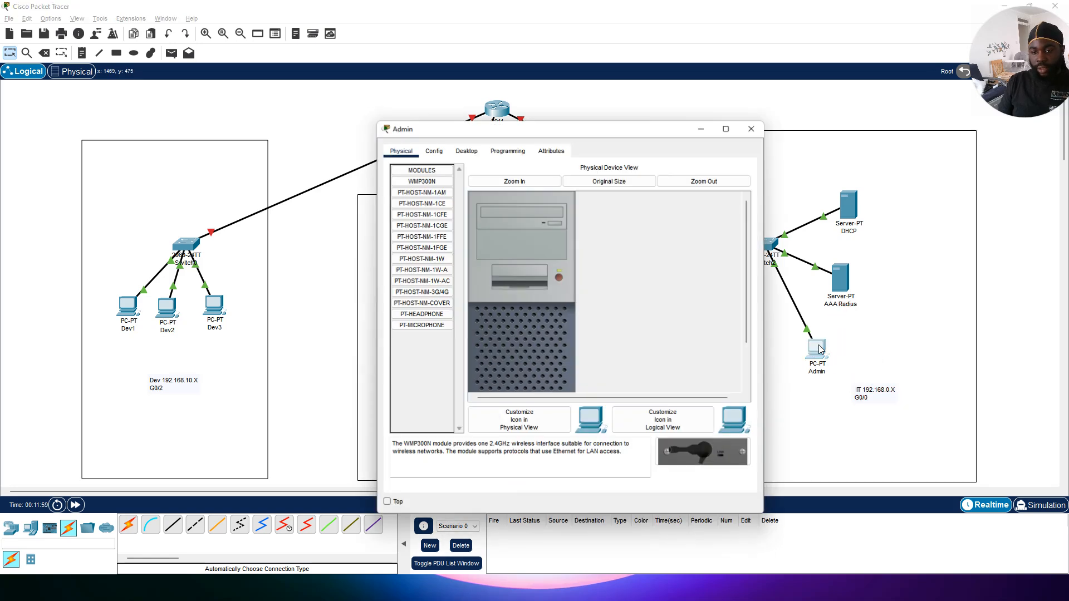
pyautogui.click(440, 151)
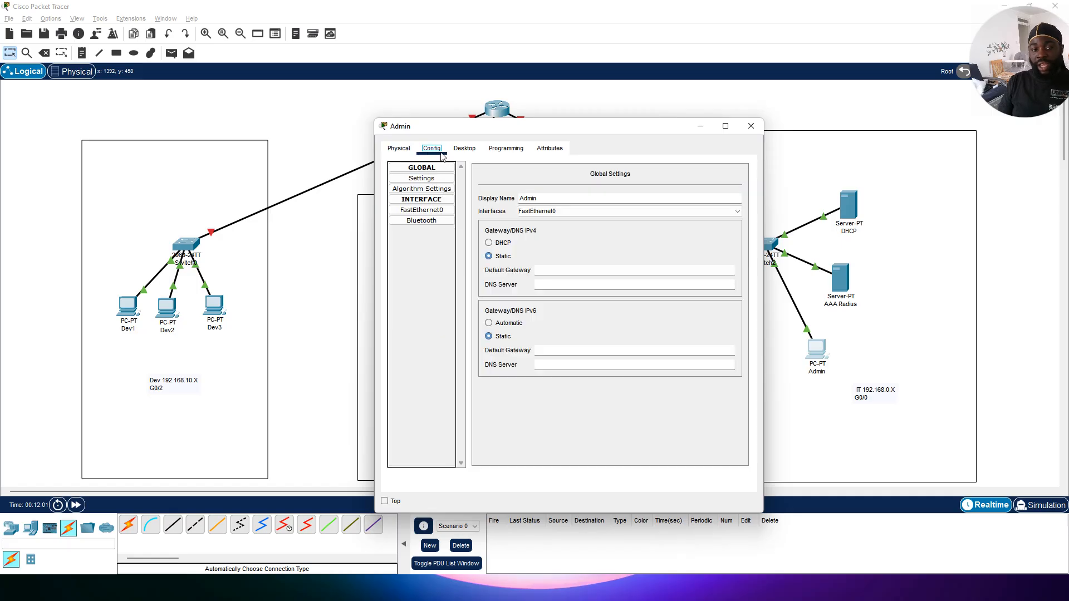
pyautogui.click(449, 222)
pyautogui.click(448, 211)
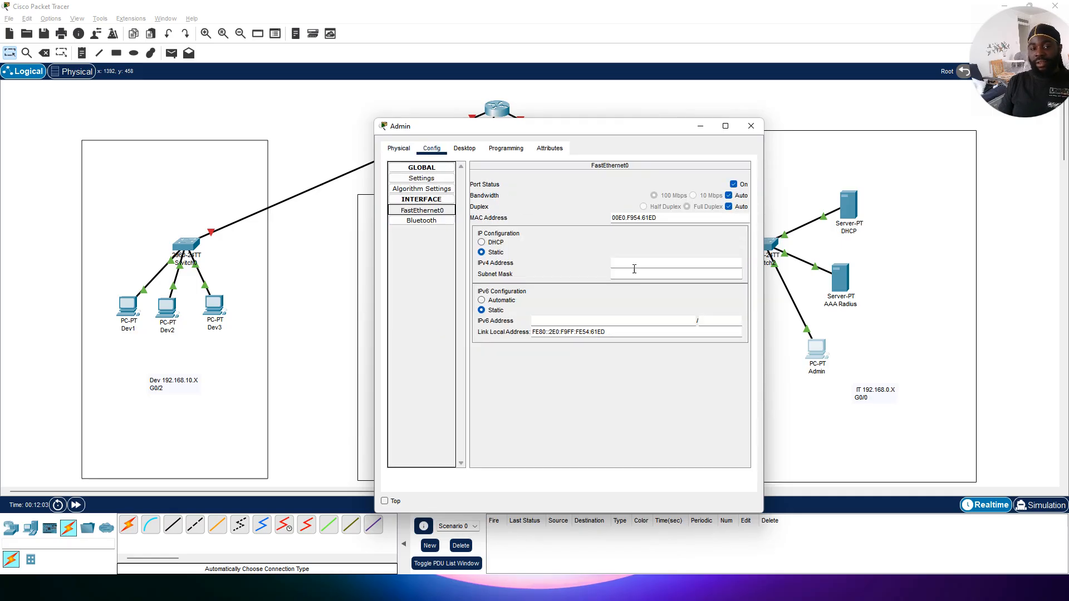
pyautogui.click(660, 263)
pyautogui.write('192.')
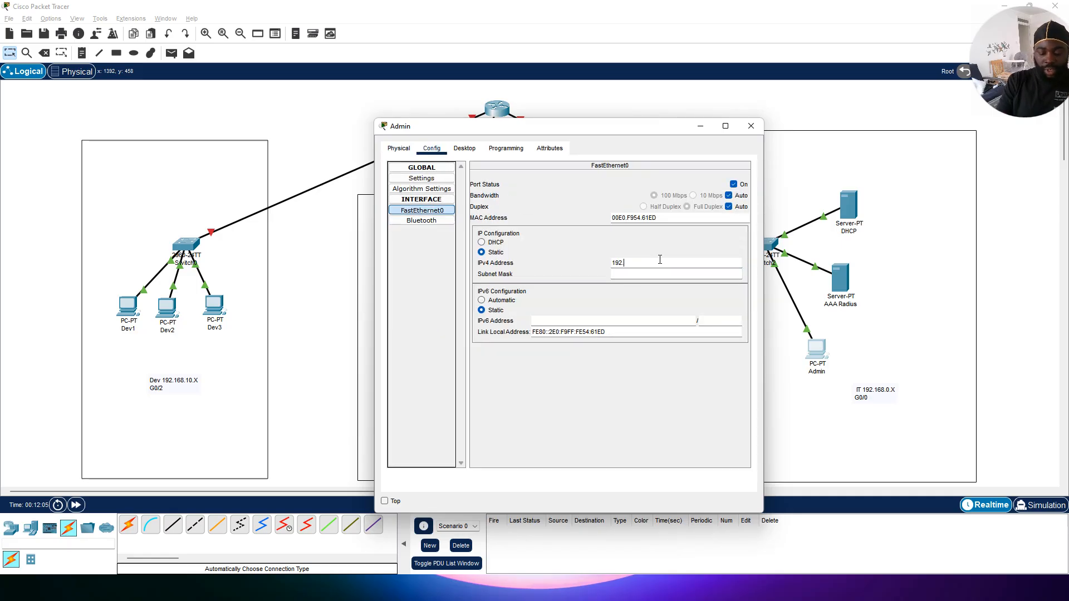
pyautogui.write('168.0')
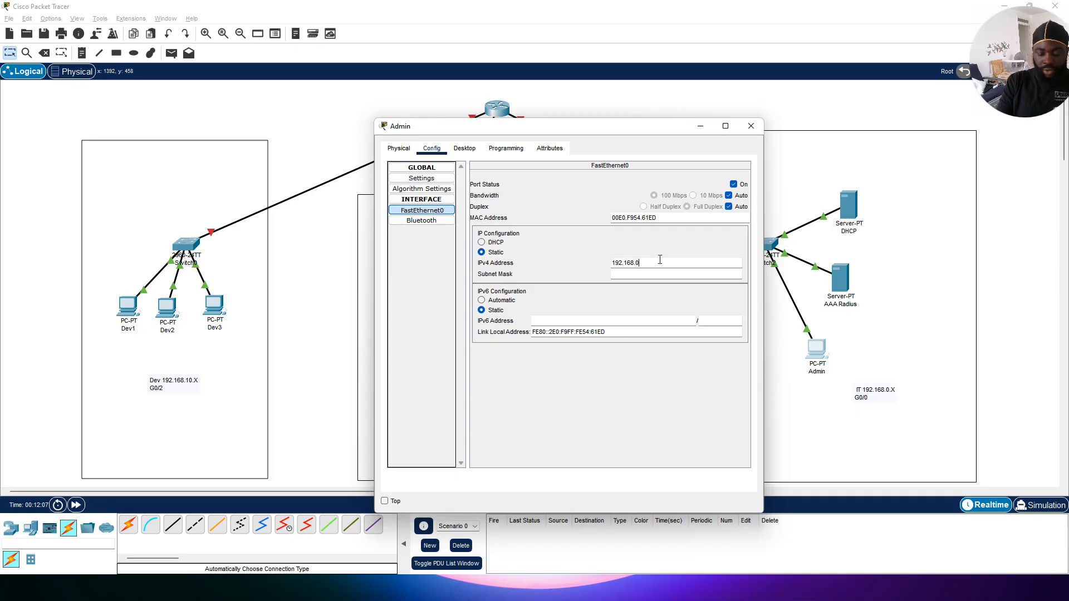
pyautogui.write('.')
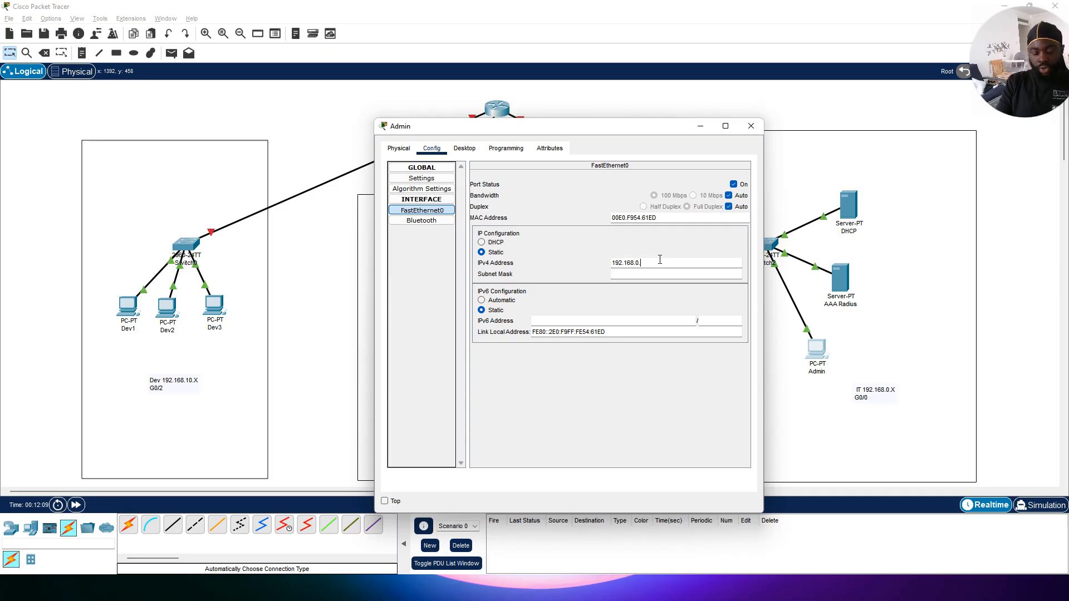
pyautogui.write('5')
pyautogui.click(660, 273)
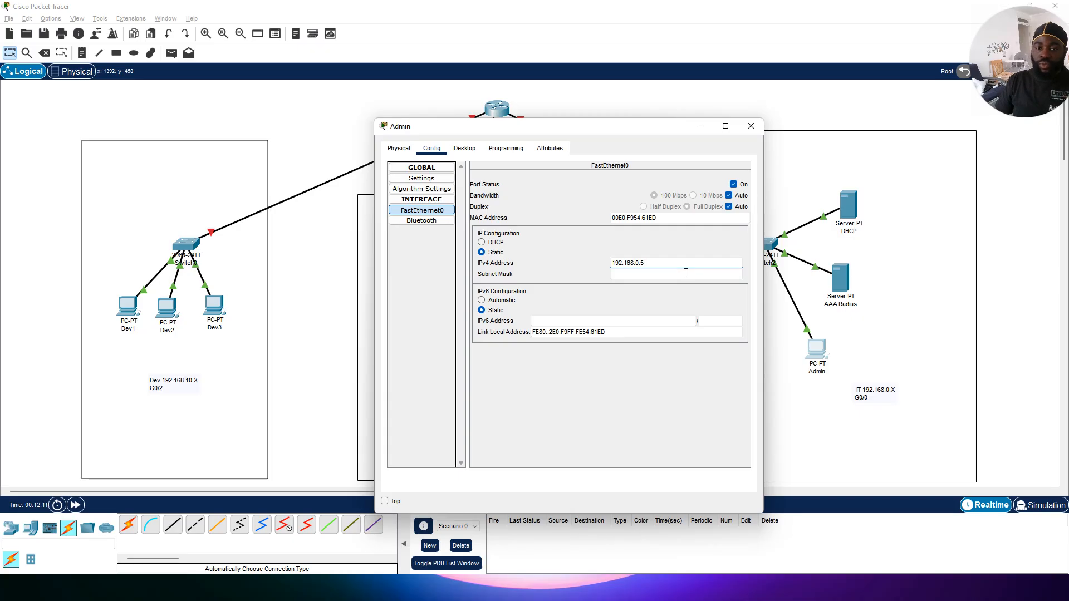
pyautogui.click(751, 126)
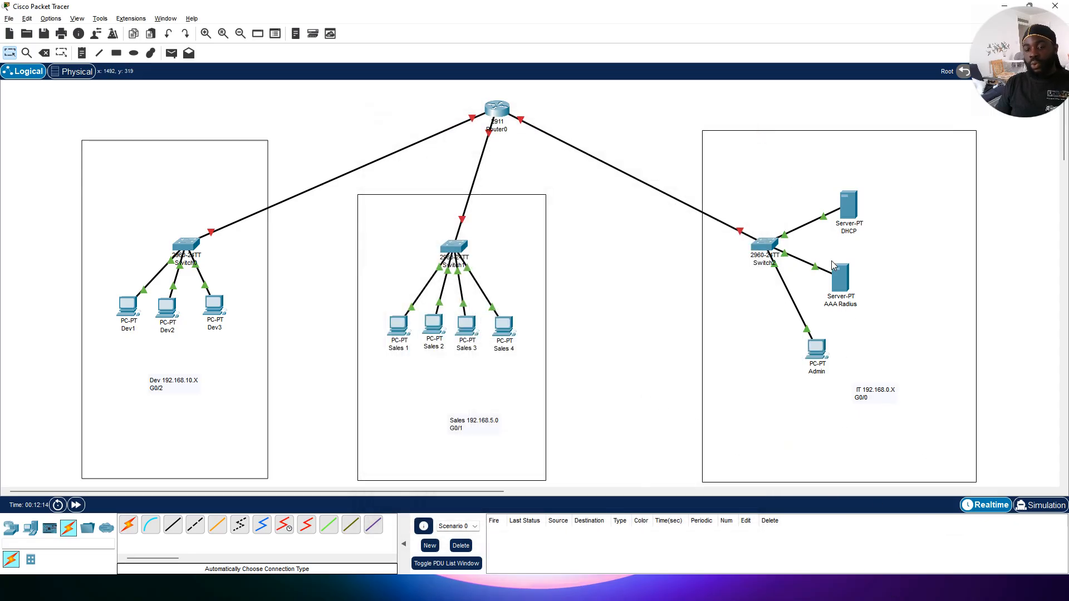
# Step: Turn on the AAA service on the AAA Radius server
pyautogui.moveTo(837, 298)
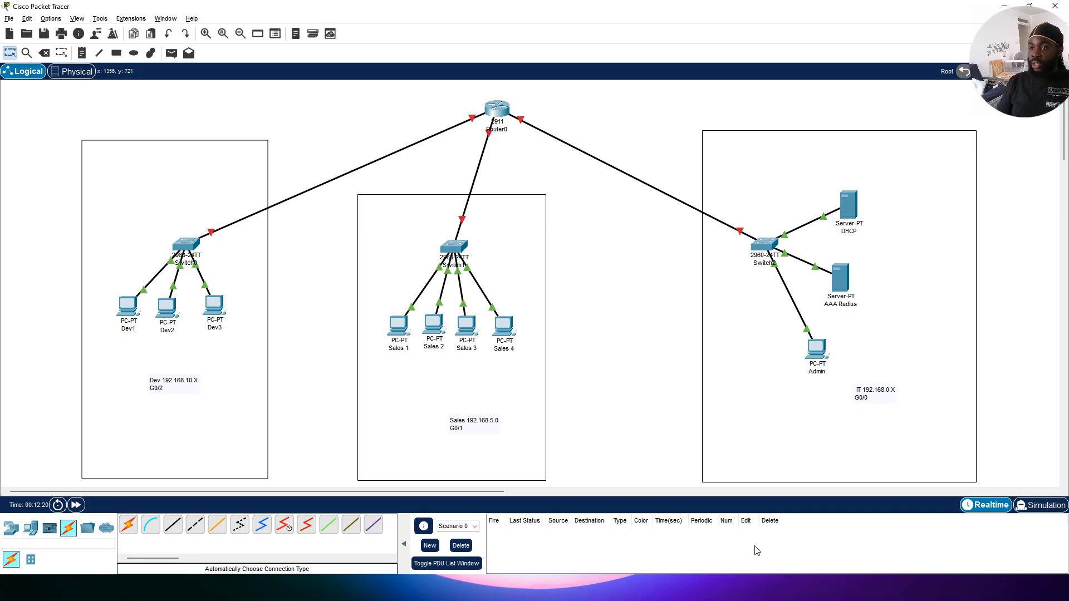
pyautogui.click(840, 290)
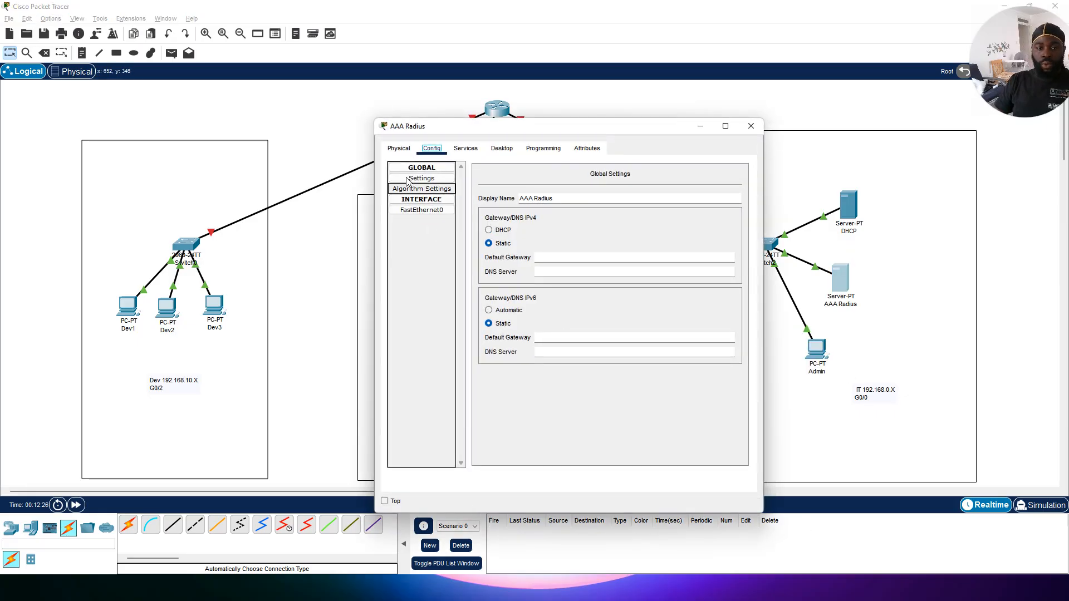
pyautogui.click(466, 148)
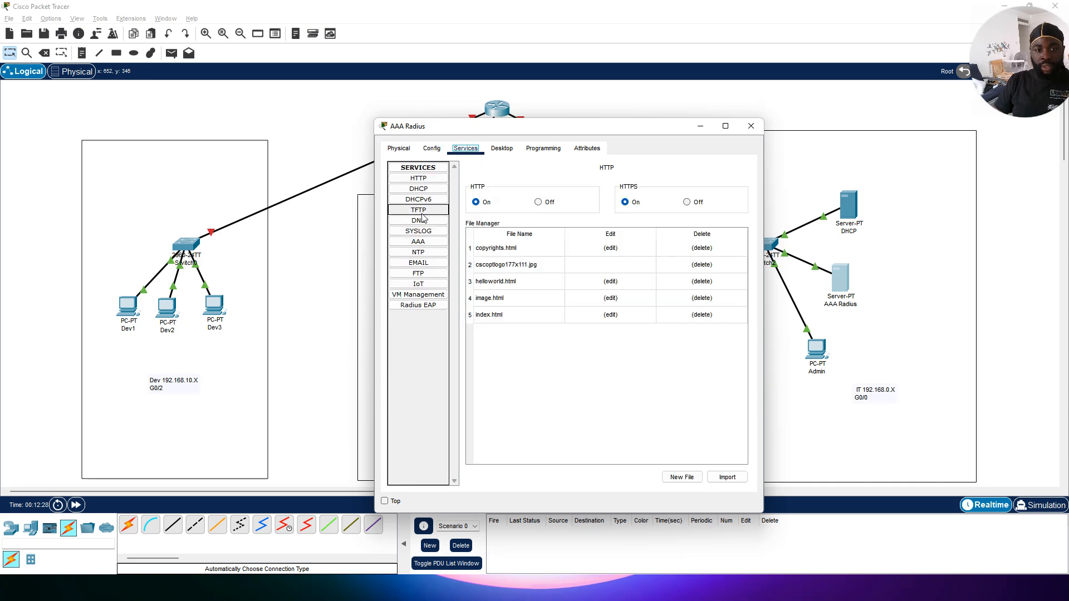
pyautogui.click(418, 242)
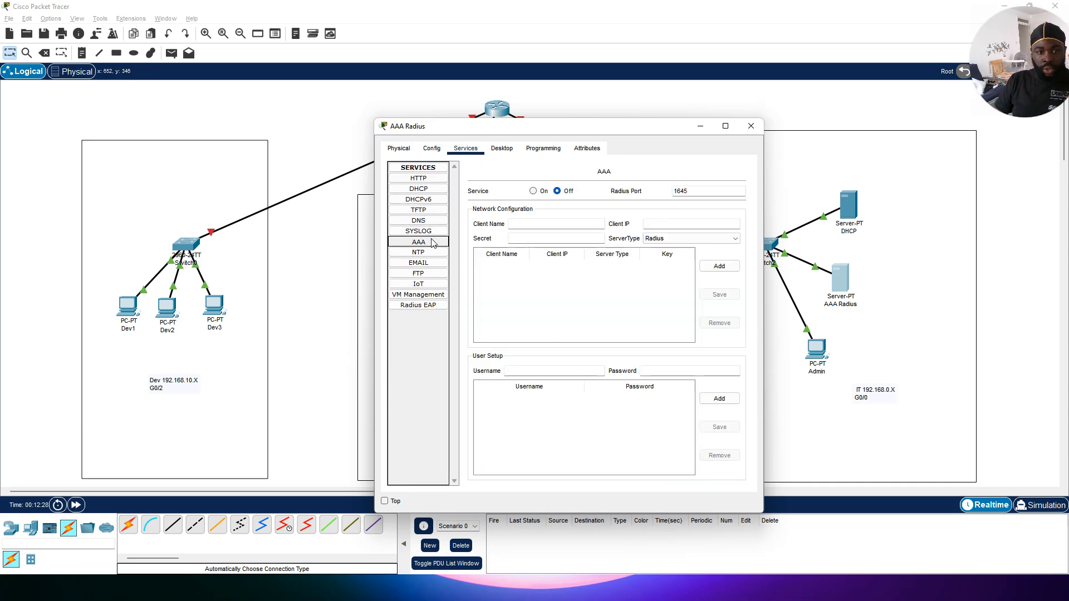
pyautogui.click(533, 191)
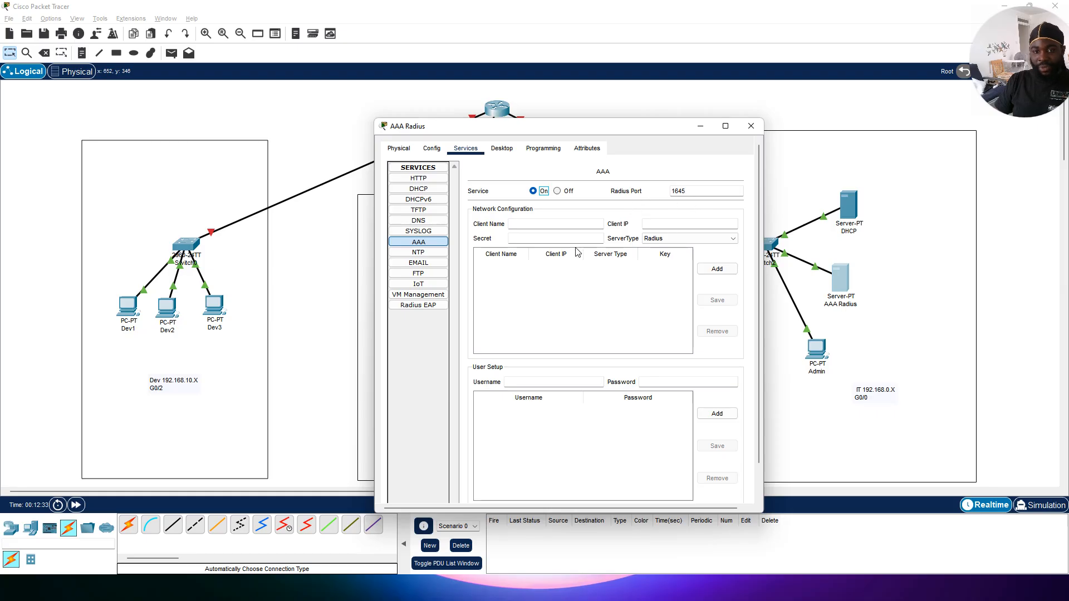
# Step: Add a Radius client named Router0 with client IP 192.168.0.1 and its shared secret key
pyautogui.click(512, 223)
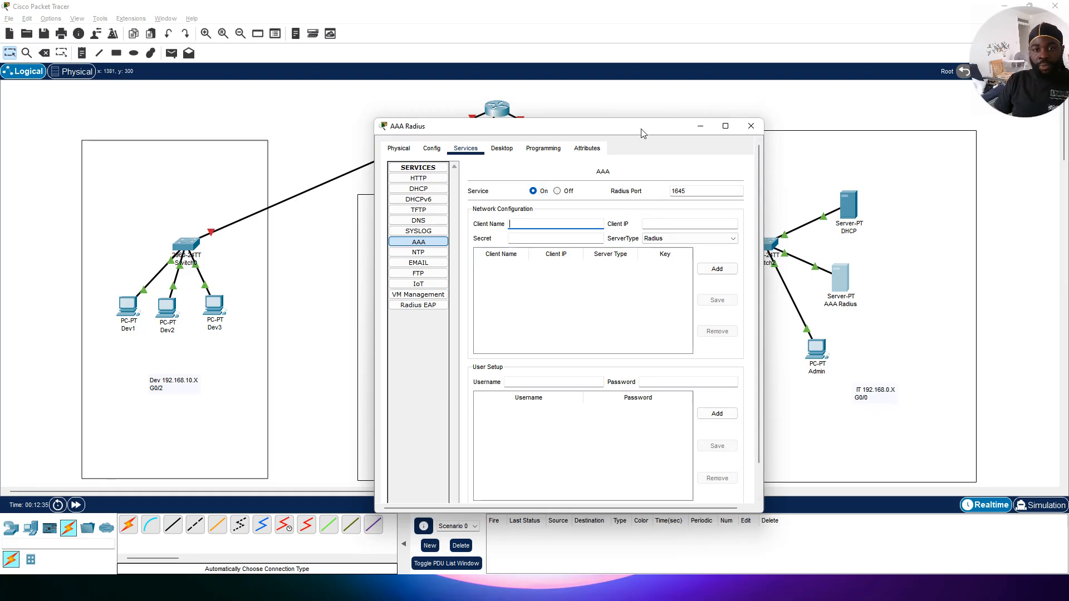
pyautogui.moveTo(640, 129); pyautogui.dragTo(765, 221)
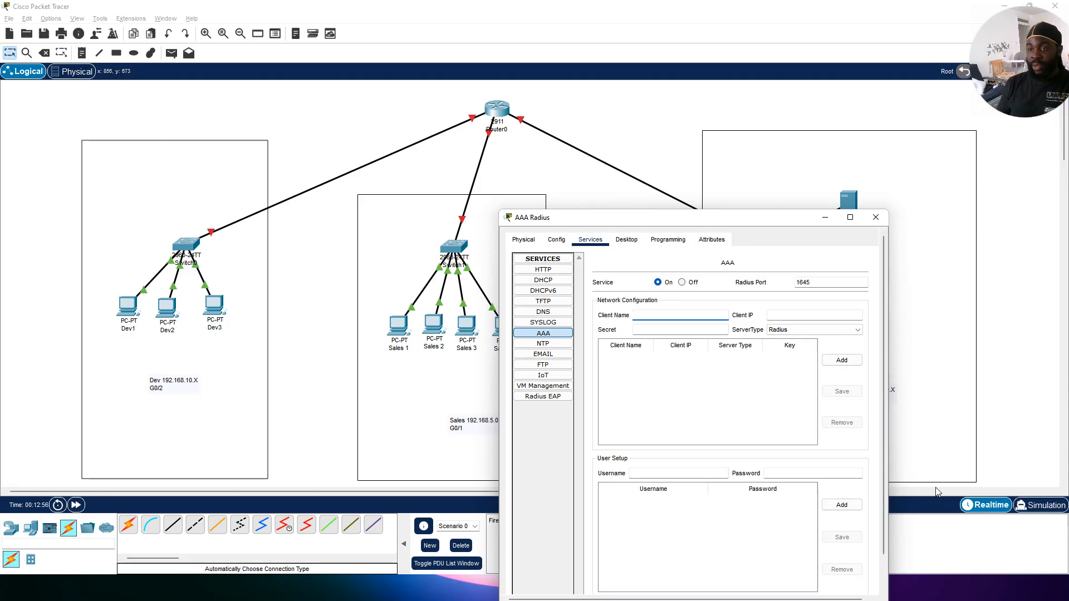
pyautogui.click(902, 374)
pyautogui.click(679, 316)
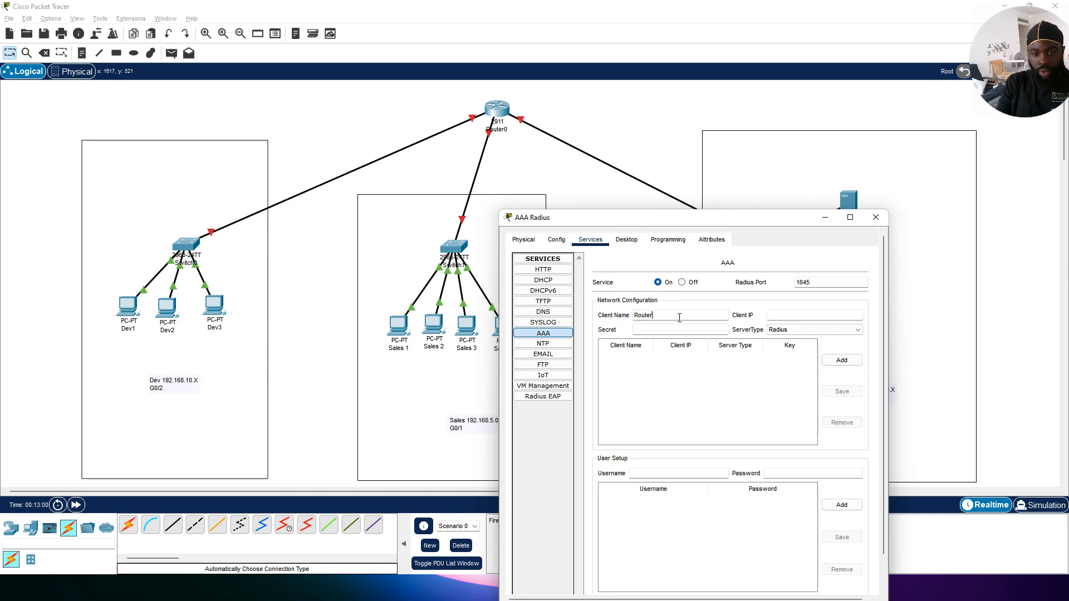
pyautogui.press('Tab')
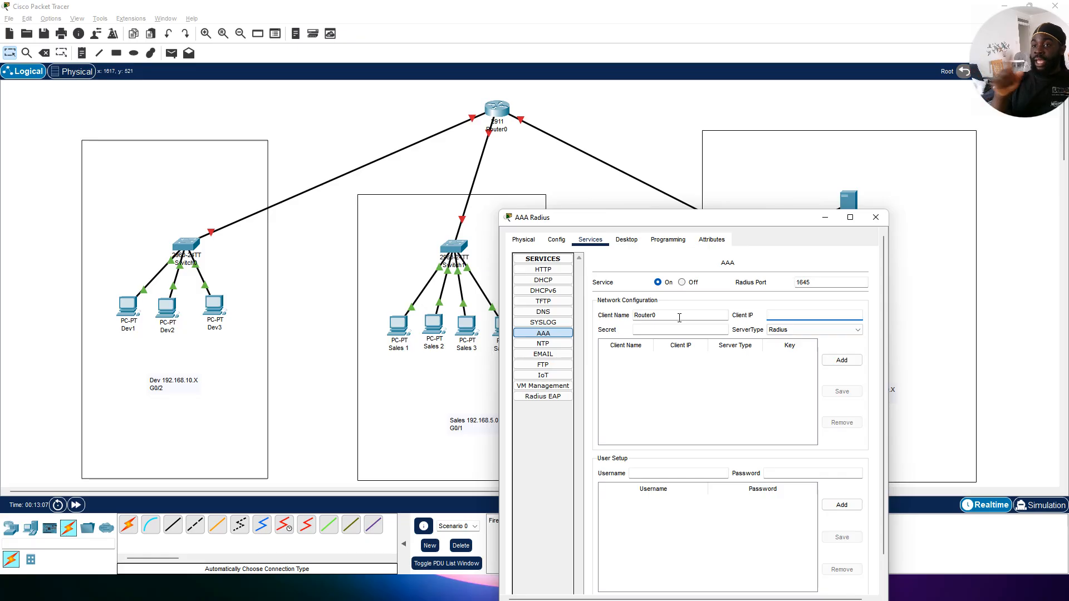
pyautogui.write('192')
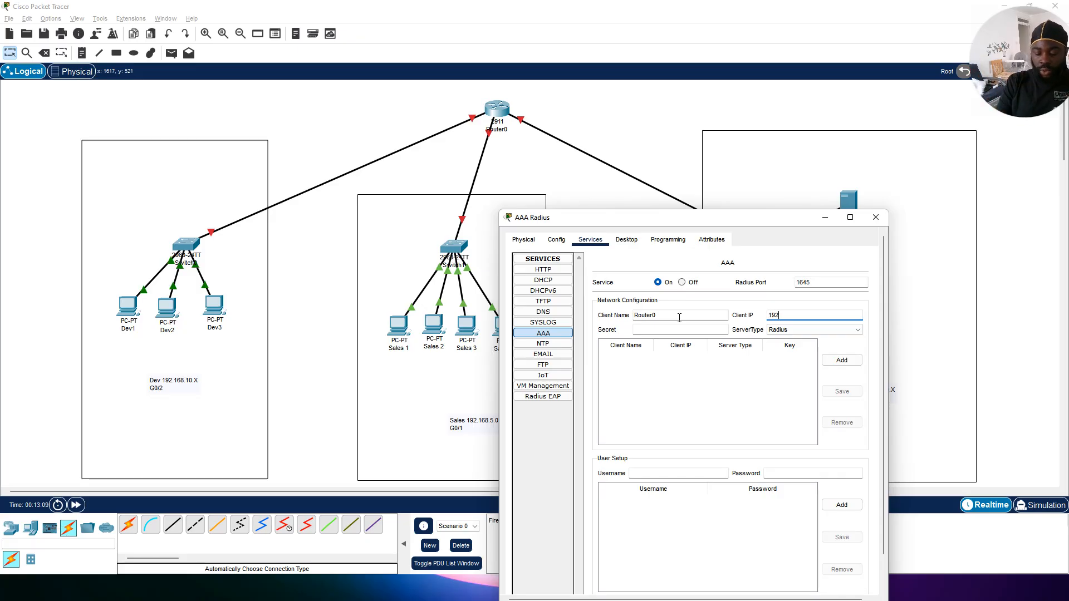
pyautogui.write('.168')
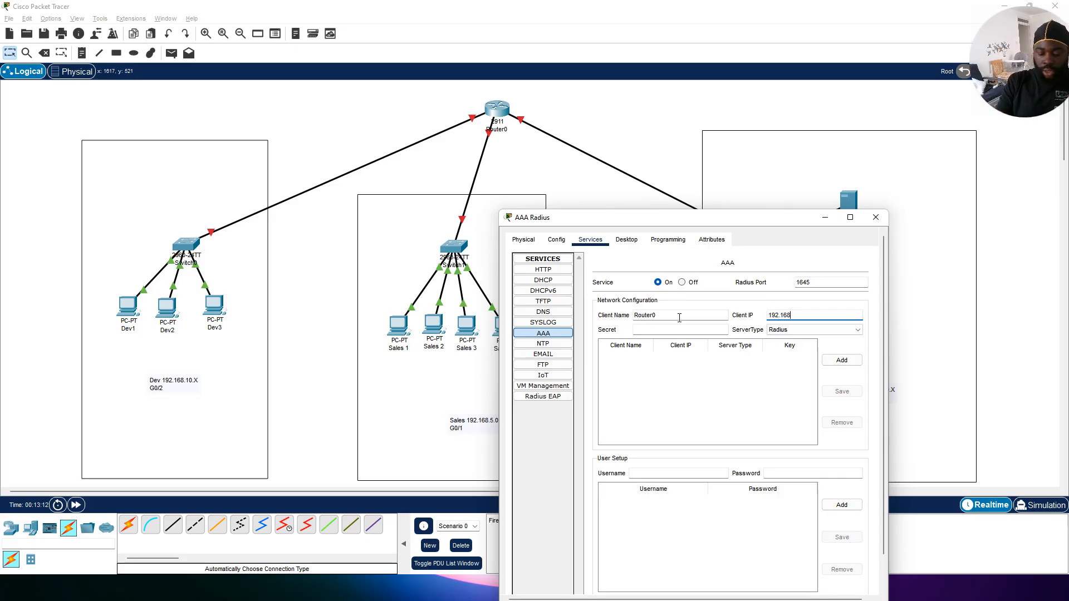
pyautogui.write('.0.1')
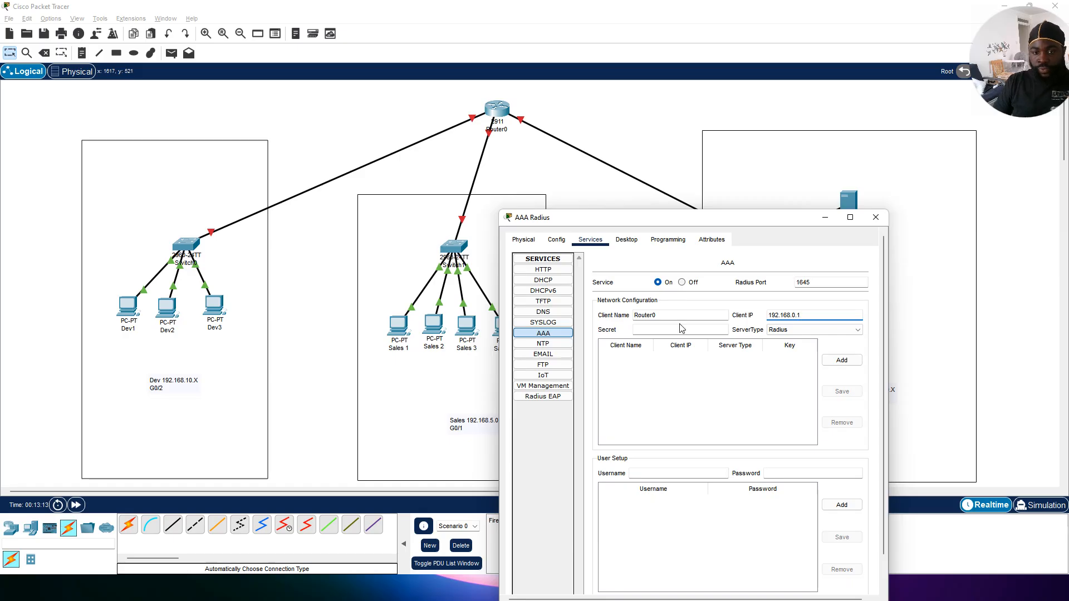
pyautogui.click(681, 328)
pyautogui.write('cisc')
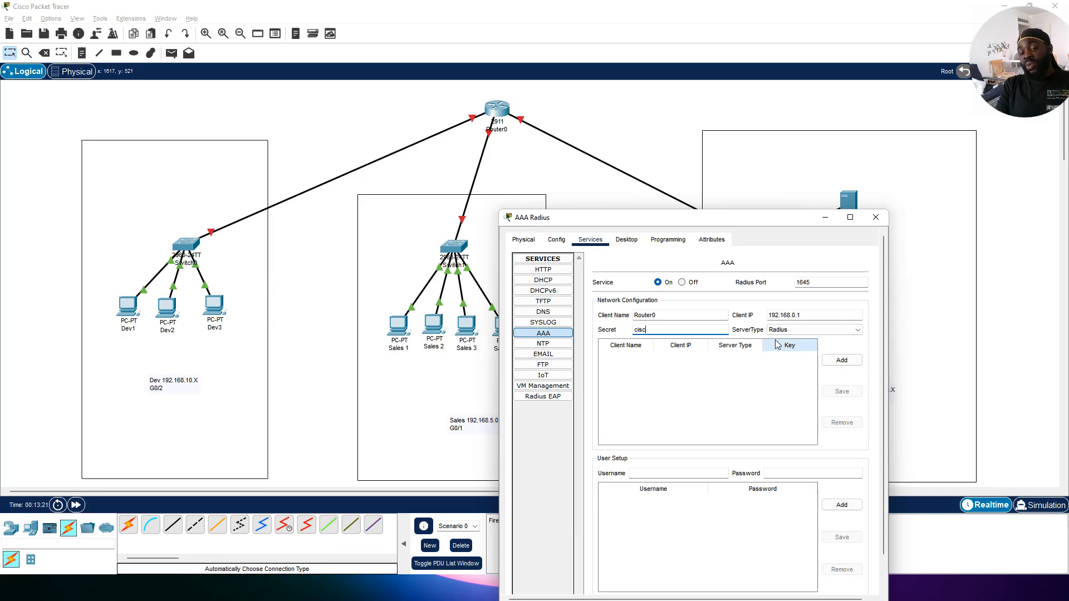
pyautogui.press('BackSpace')
pyautogui.press('BackSpace')
pyautogui.press('BackSpace')
pyautogui.press('BackSpace')
pyautogui.write('root')
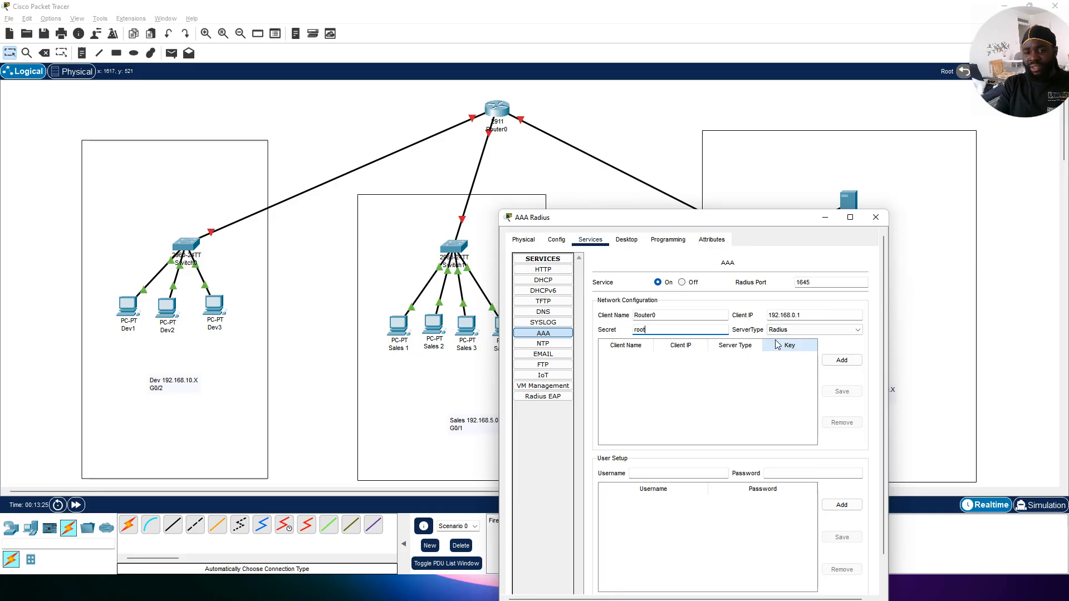
pyautogui.click(856, 362)
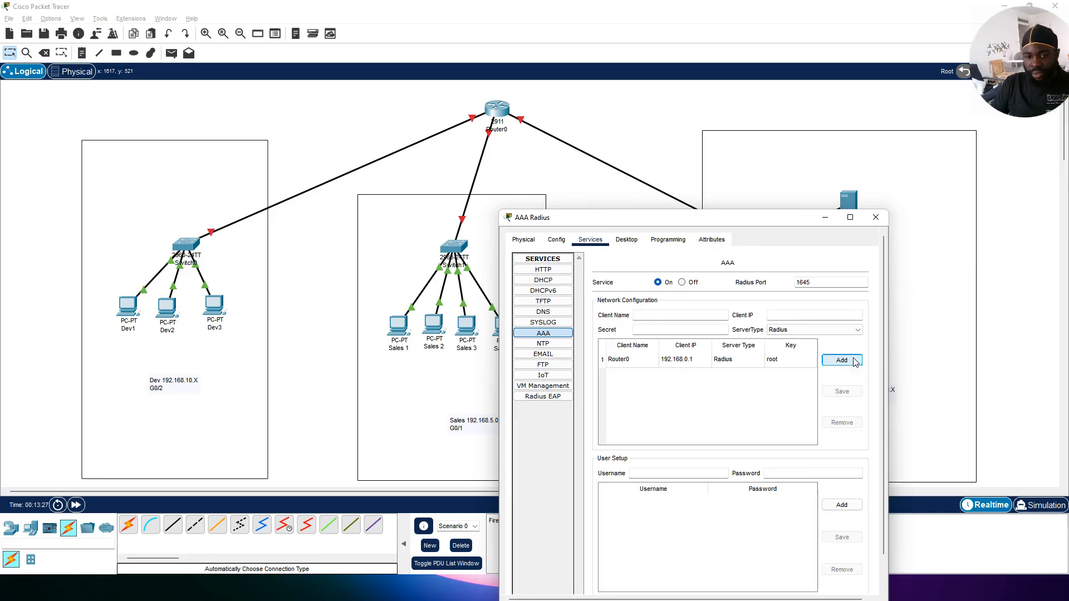
# Step: Add an AAA user named admin with its password, then close the server window
pyautogui.moveTo(695, 218); pyautogui.dragTo(704, 119)
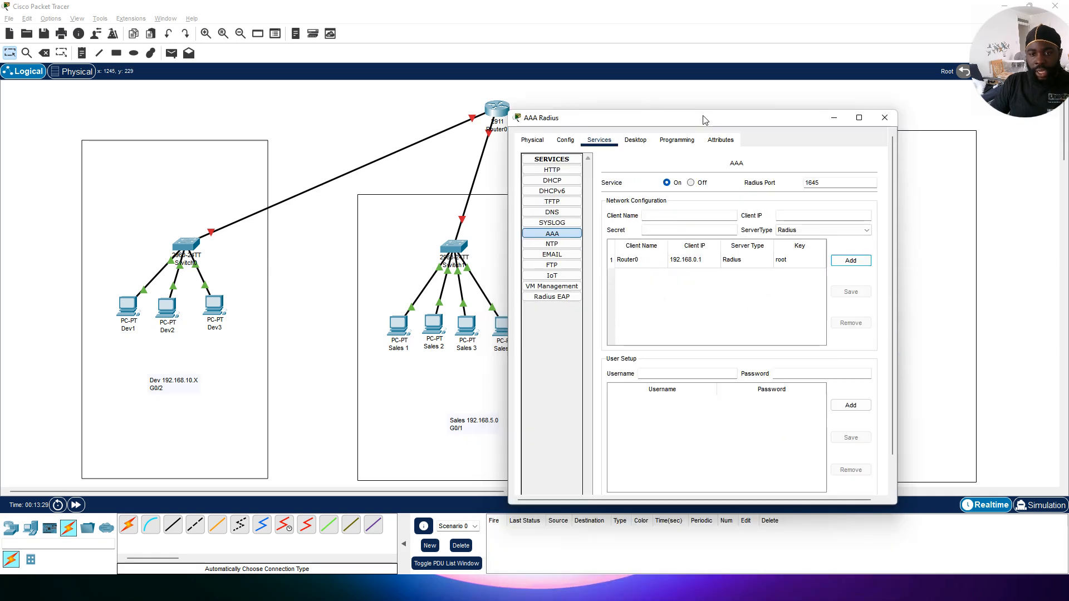
pyautogui.click(652, 378)
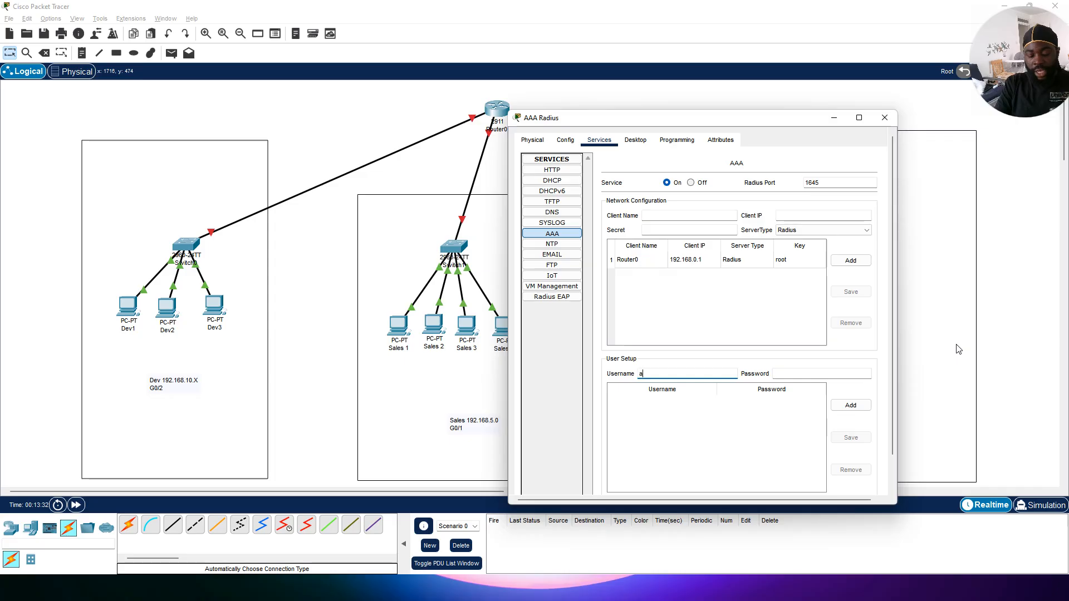
pyautogui.write('admin')
pyautogui.press('Tab')
pyautogui.write('admn')
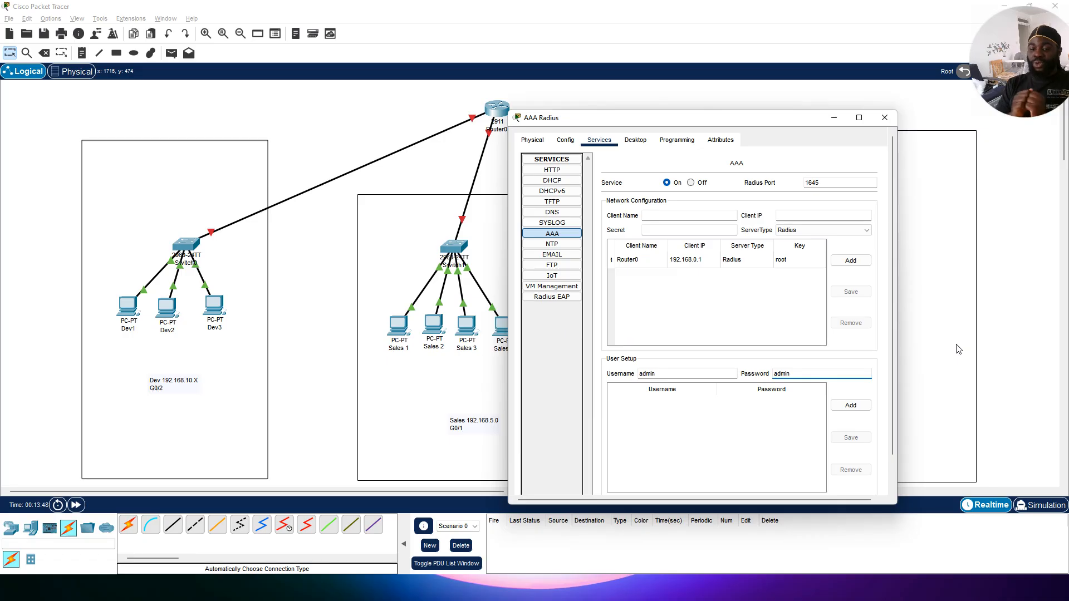
pyautogui.click(856, 406)
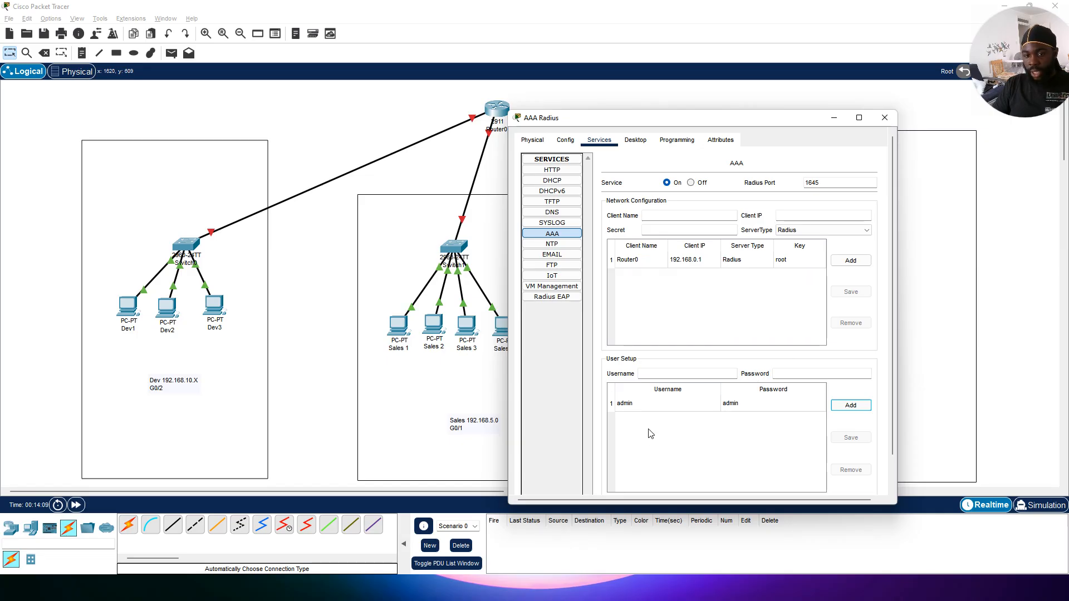
pyautogui.click(887, 119)
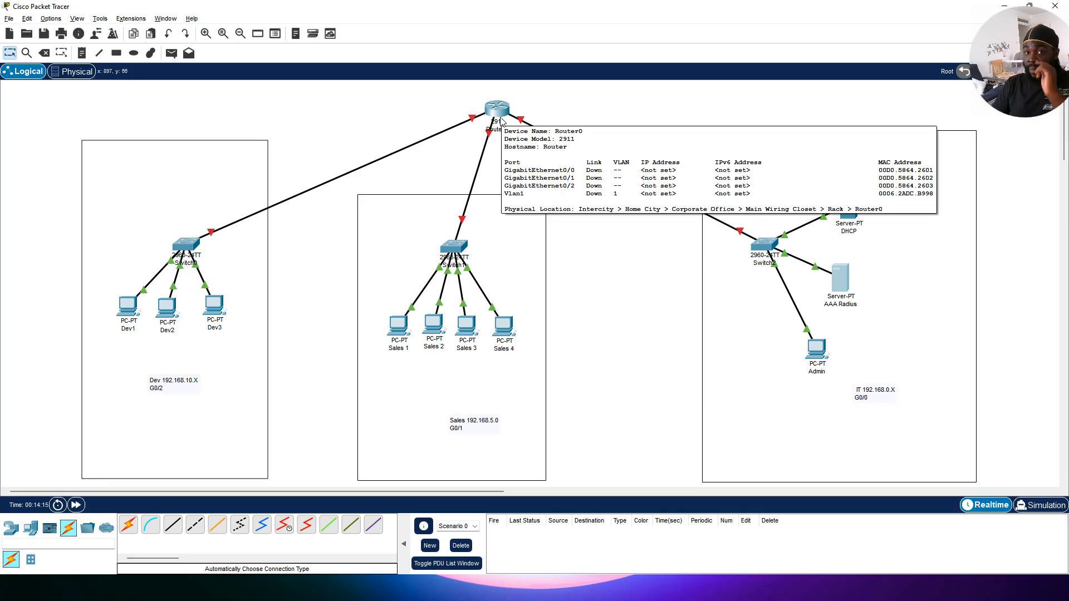
# Step: Open Router0's CLI, decline the initial configuration dialog, and attempt to enter privileged mode
pyautogui.click(501, 122)
pyautogui.click(454, 154)
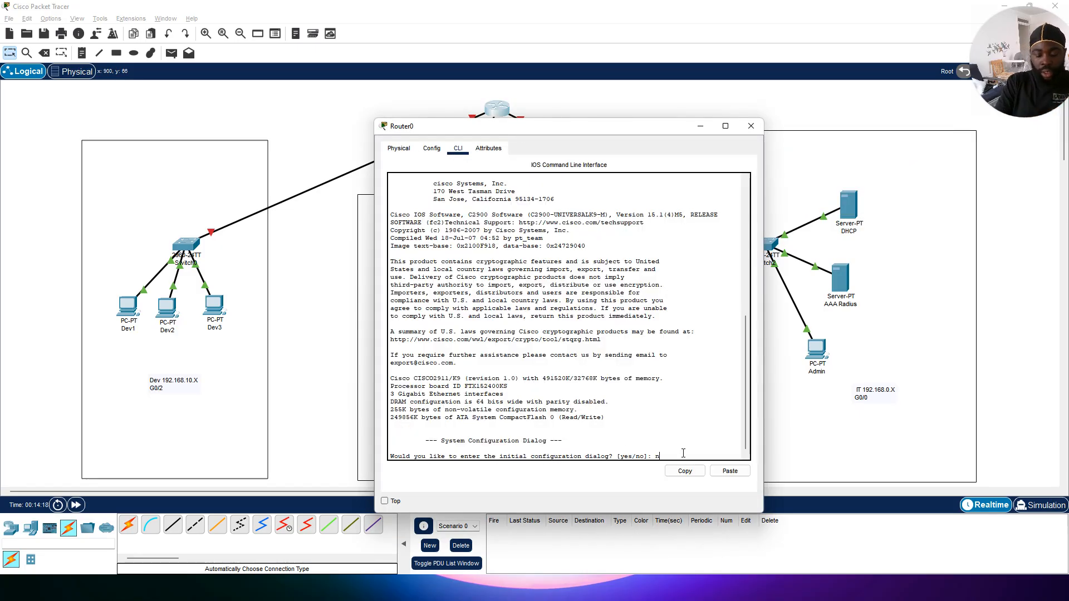
pyautogui.write('no')
pyautogui.press('Return')
pyautogui.press('Return')
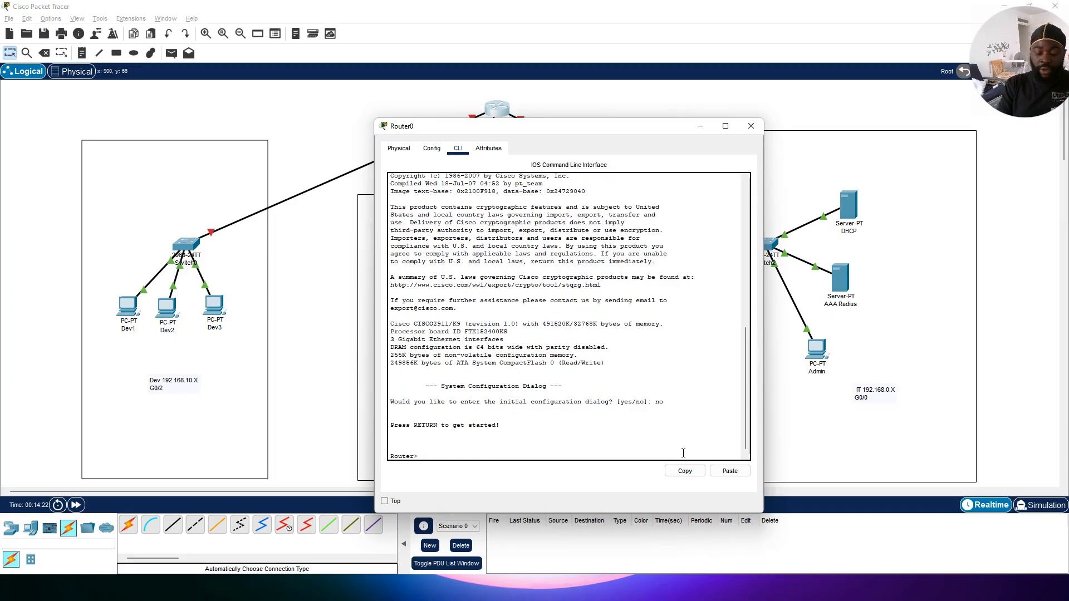
pyautogui.write('enl')
pyautogui.press('Return')
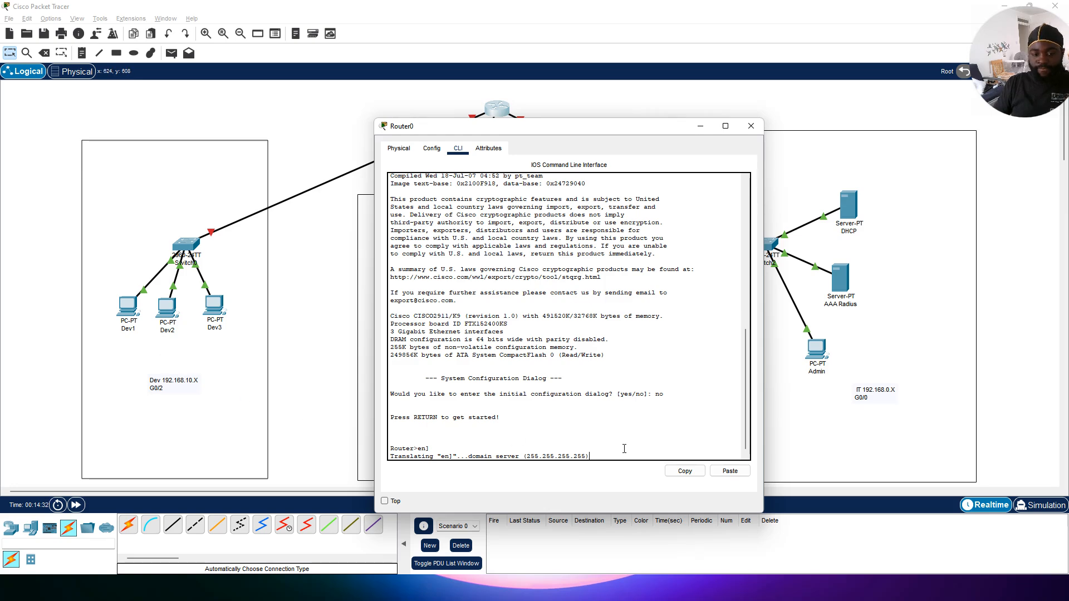
# Step: Close and reopen the router's CLI, then assign interface G0/0 the address 192.168.0.1 with mask 255.255.255.0
pyautogui.click(761, 126)
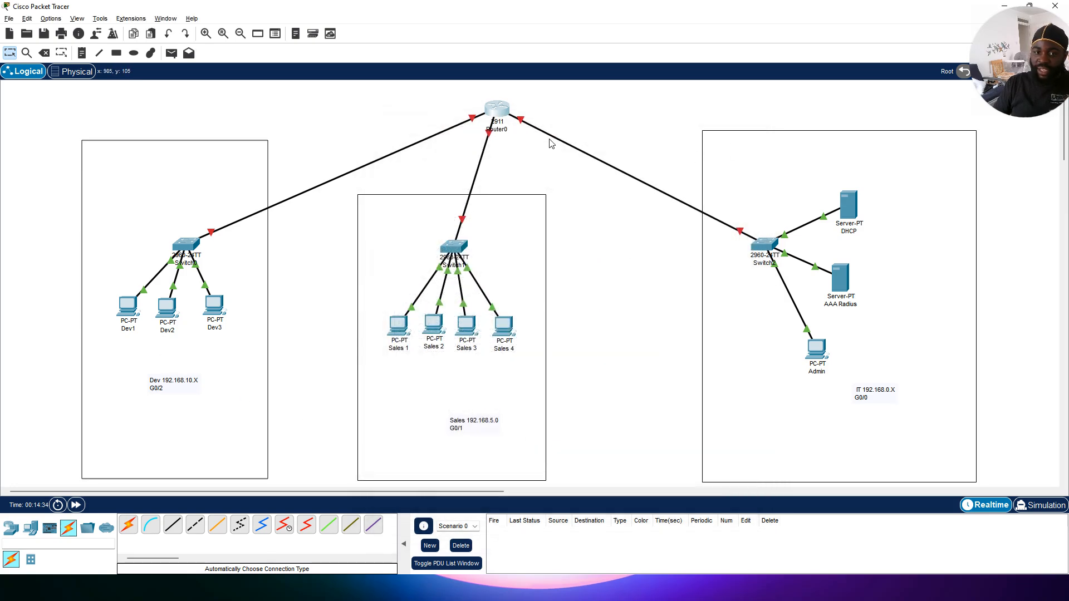
pyautogui.click(499, 110)
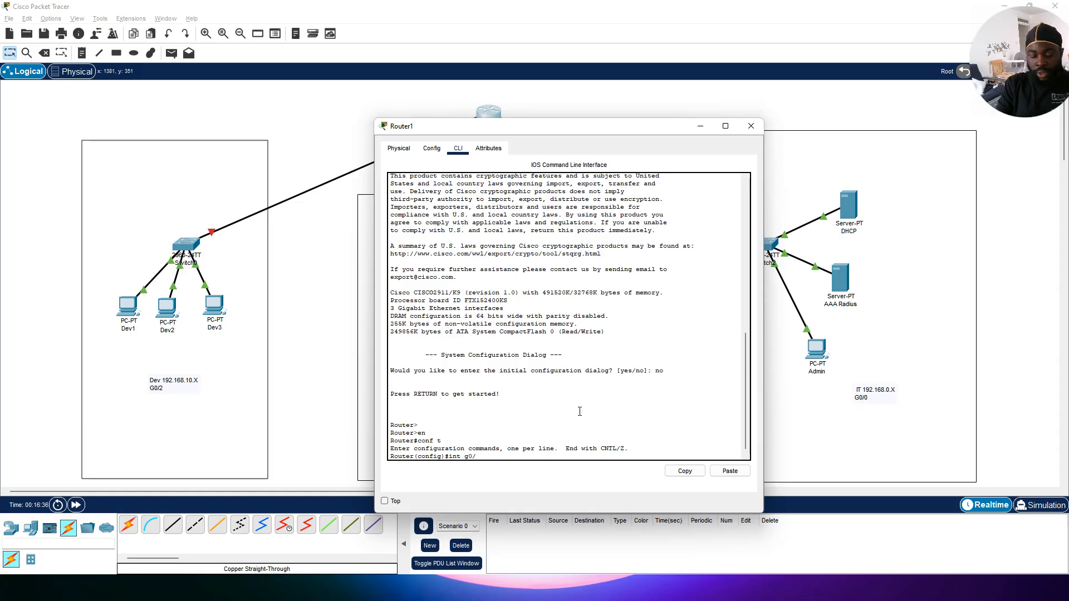
pyautogui.write('0')
pyautogui.press('Return')
pyautogui.write('ip add 192.168.0.1')
pyautogui.press('Return')
pyautogui.press('Up')
pyautogui.write('255')
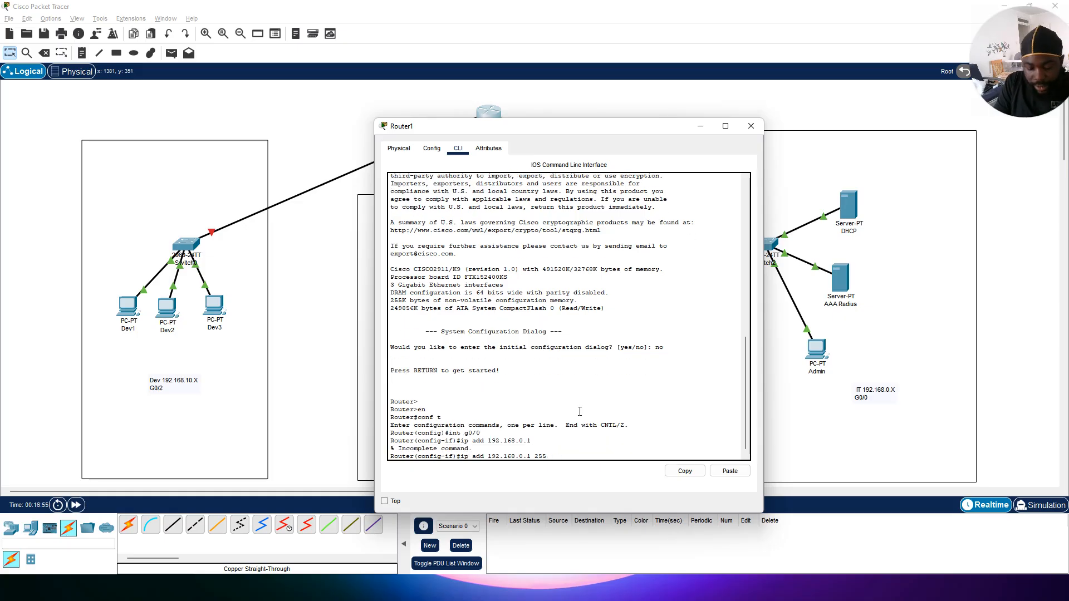
pyautogui.write('.255.255.0')
pyautogui.press('Return')
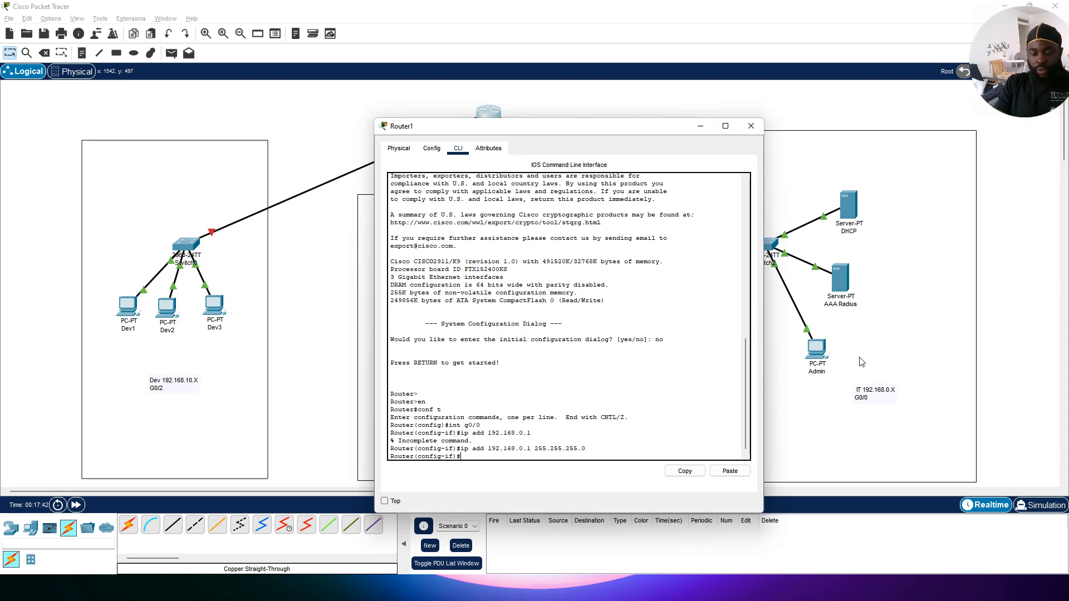
# Step: Enable the AAA new-model on the router from global configuration mode
pyautogui.write('aaa')
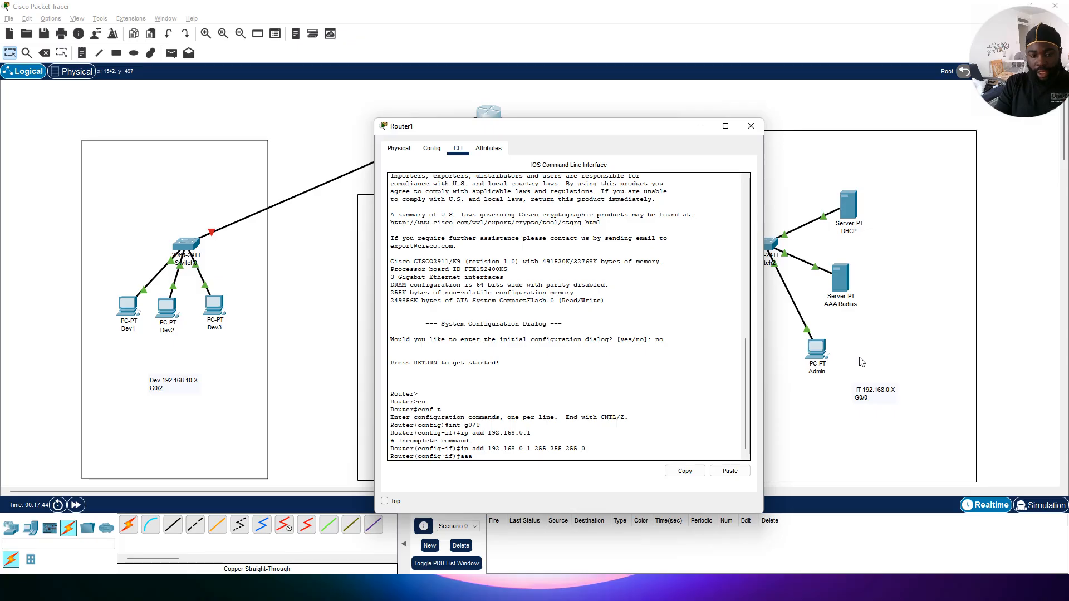
pyautogui.write(' new-model')
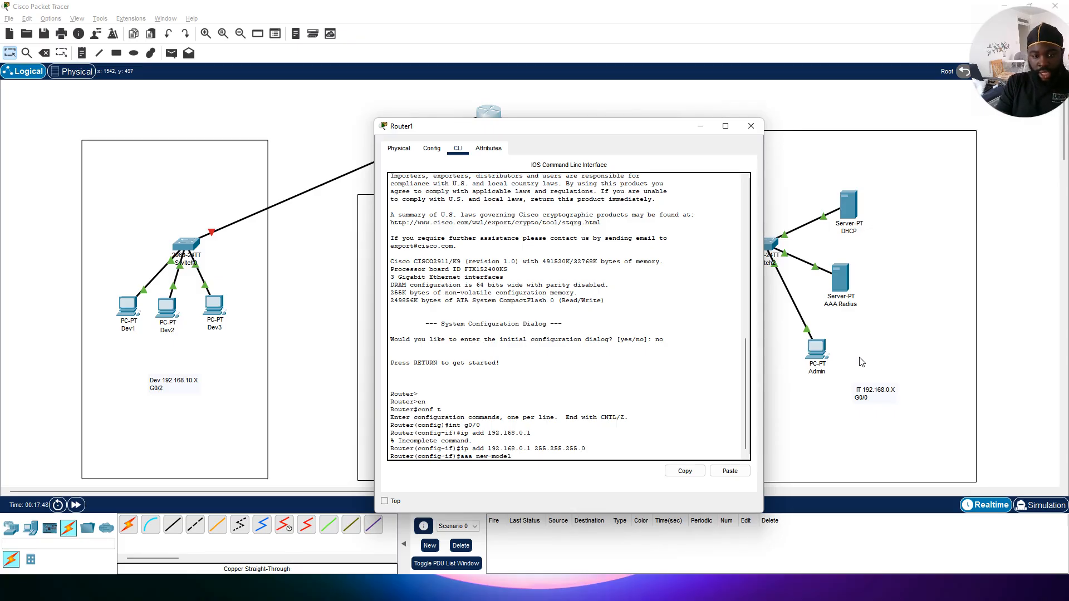
pyautogui.press('Return')
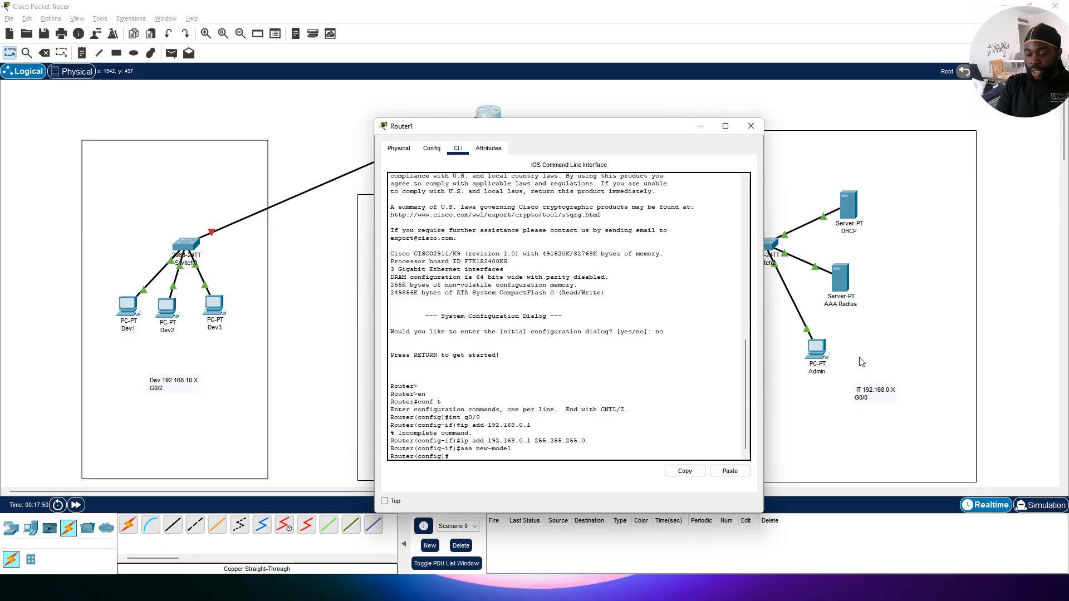
# Step: Define the RADIUS server host 192.168.0.3 along with its shared secret key
pyautogui.write('radi')
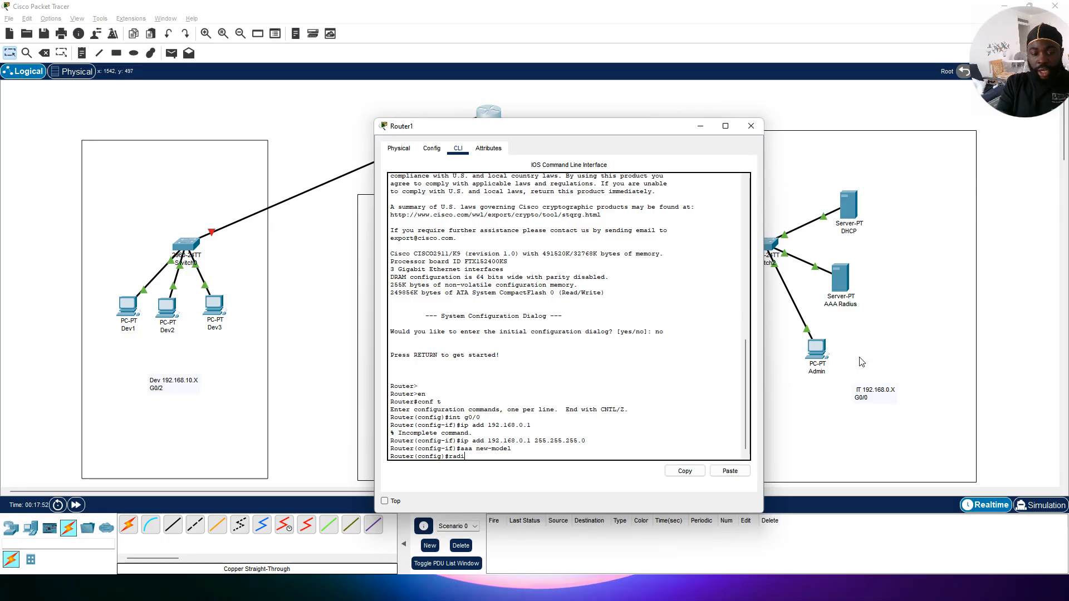
pyautogui.write('us-server host ')
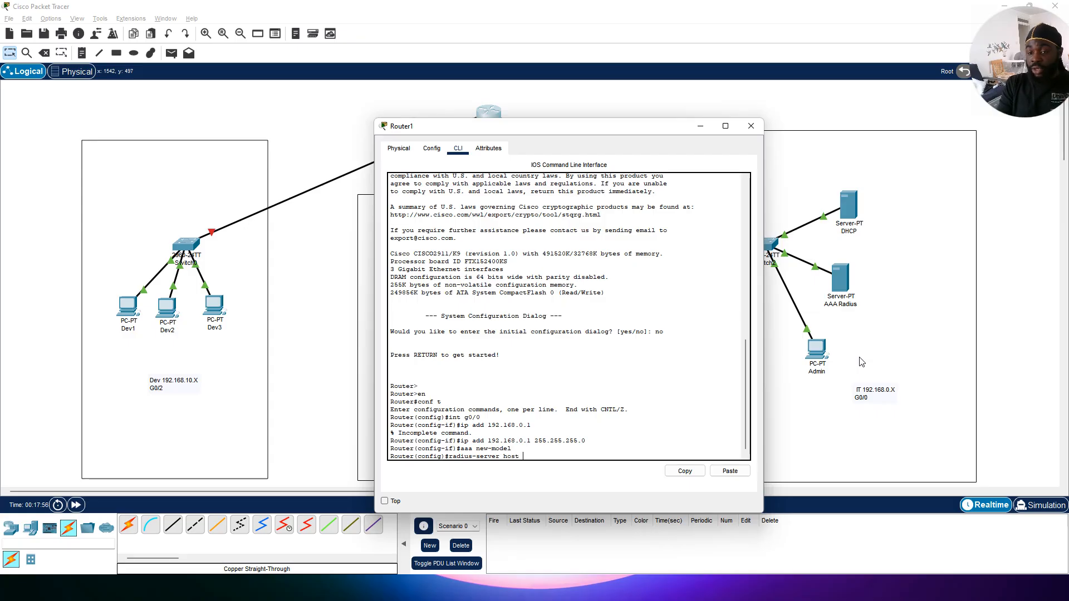
pyautogui.write('1')
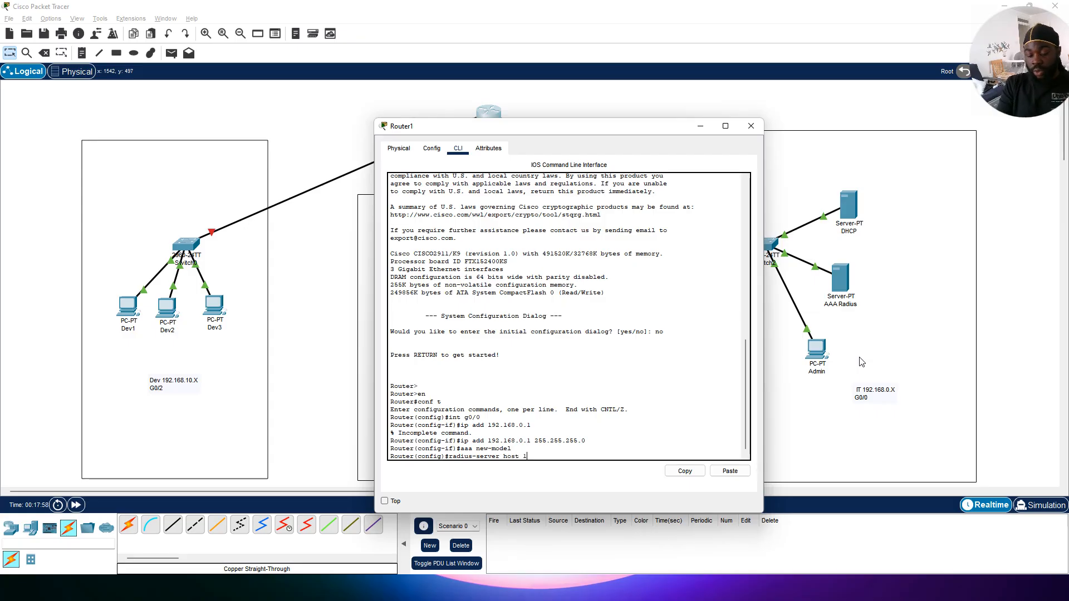
pyautogui.write('92.168')
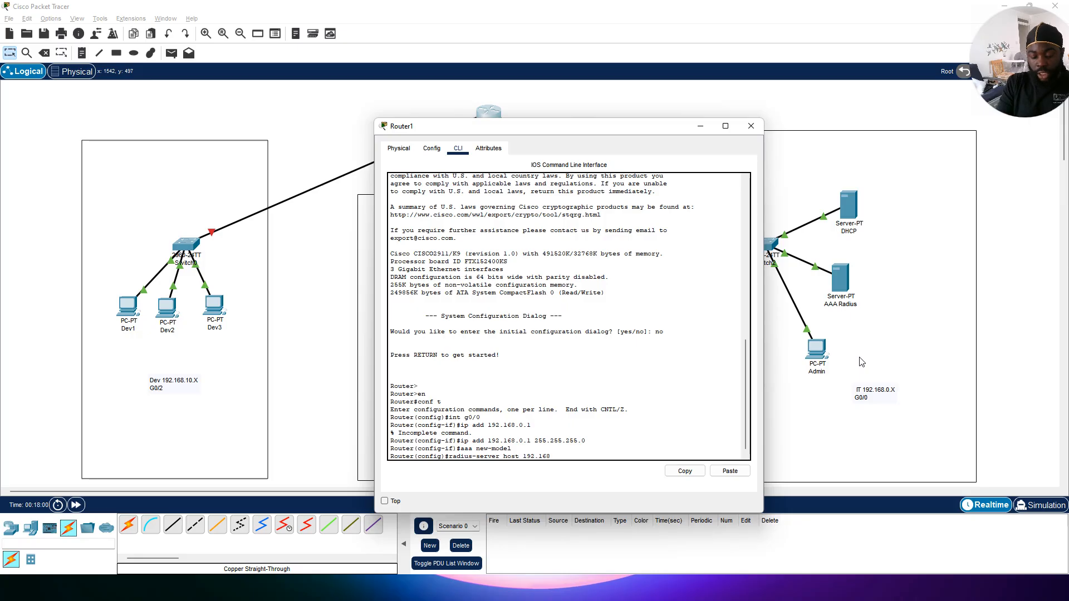
pyautogui.write('.0.3')
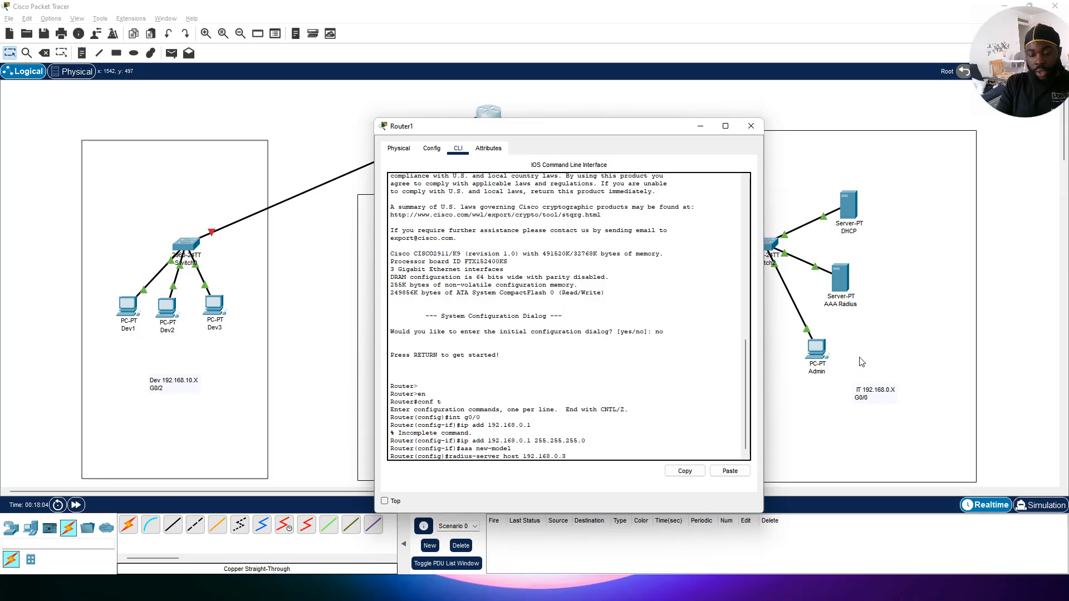
pyautogui.write(' key')
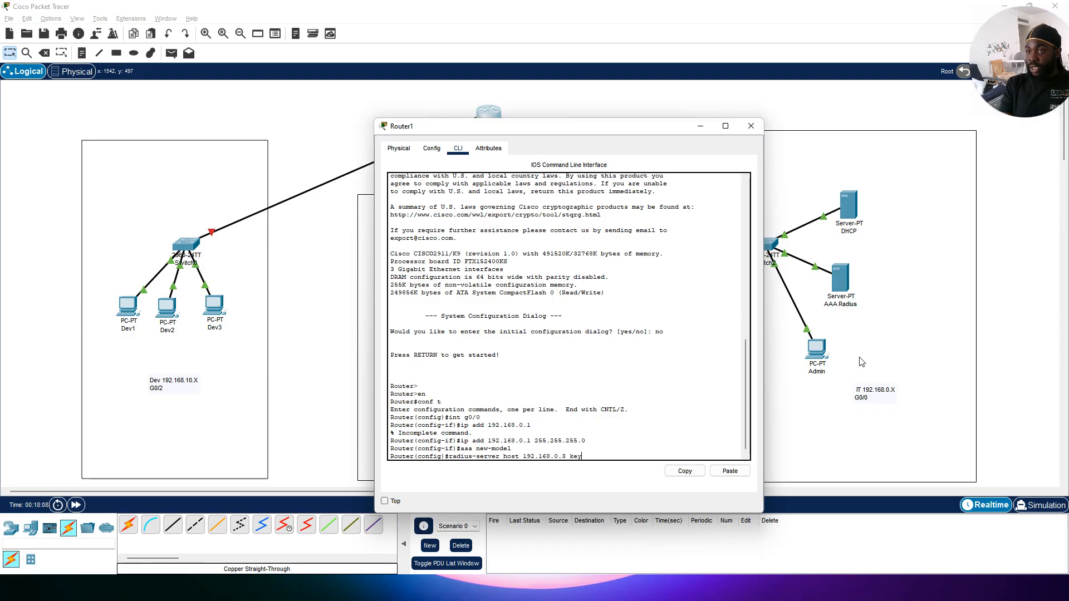
pyautogui.write(' root')
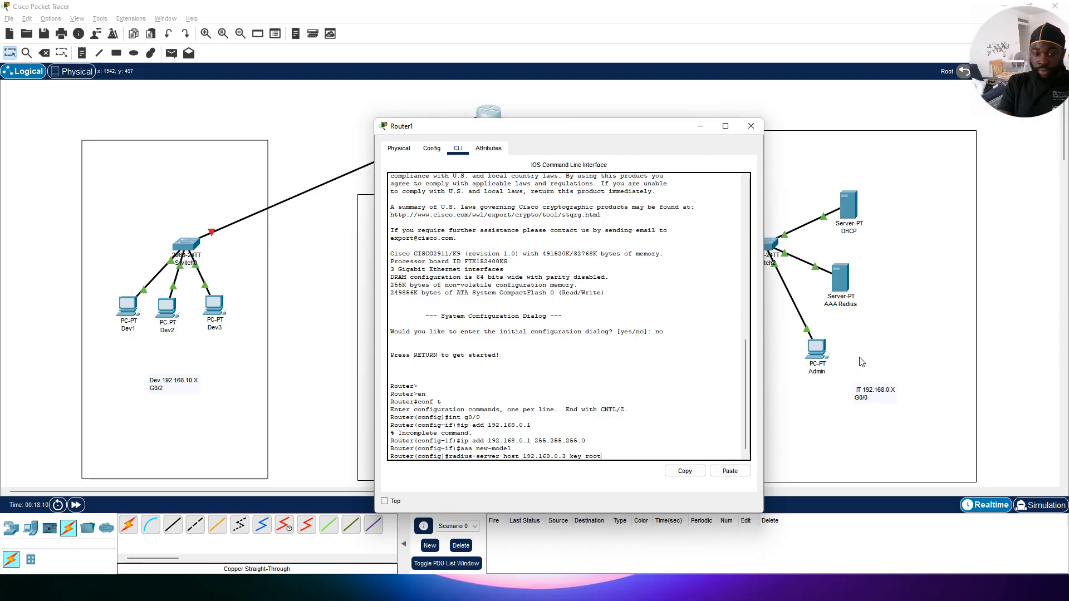
pyautogui.press('Return')
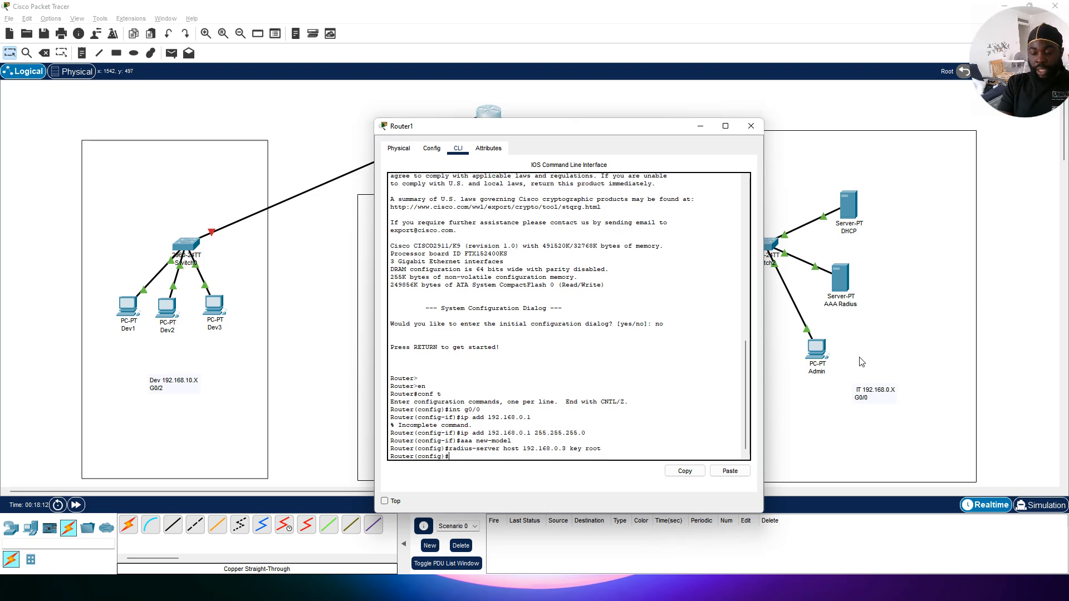
# Step: Create a login authentication method list named AAA that uses the RADIUS server group
pyautogui.write('AAA')
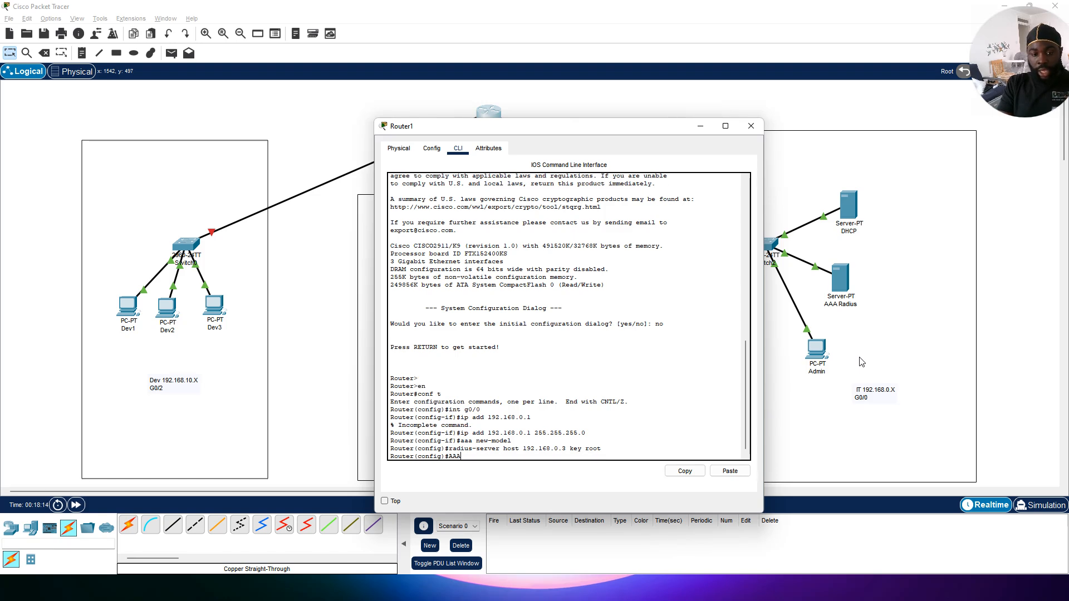
pyautogui.write(' authe')
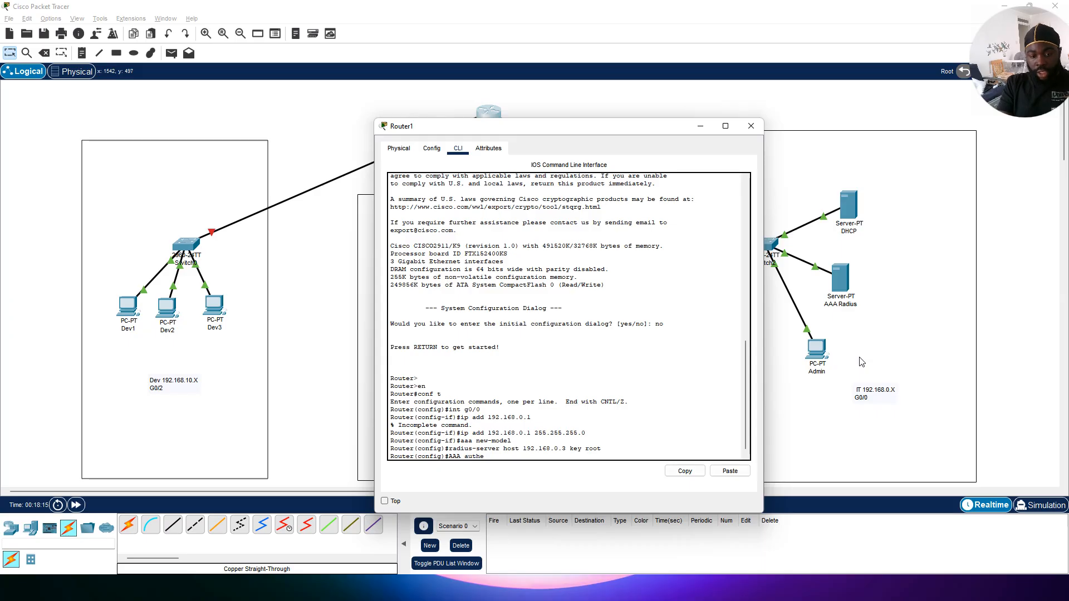
pyautogui.write('ntiu')
pyautogui.write('cation')
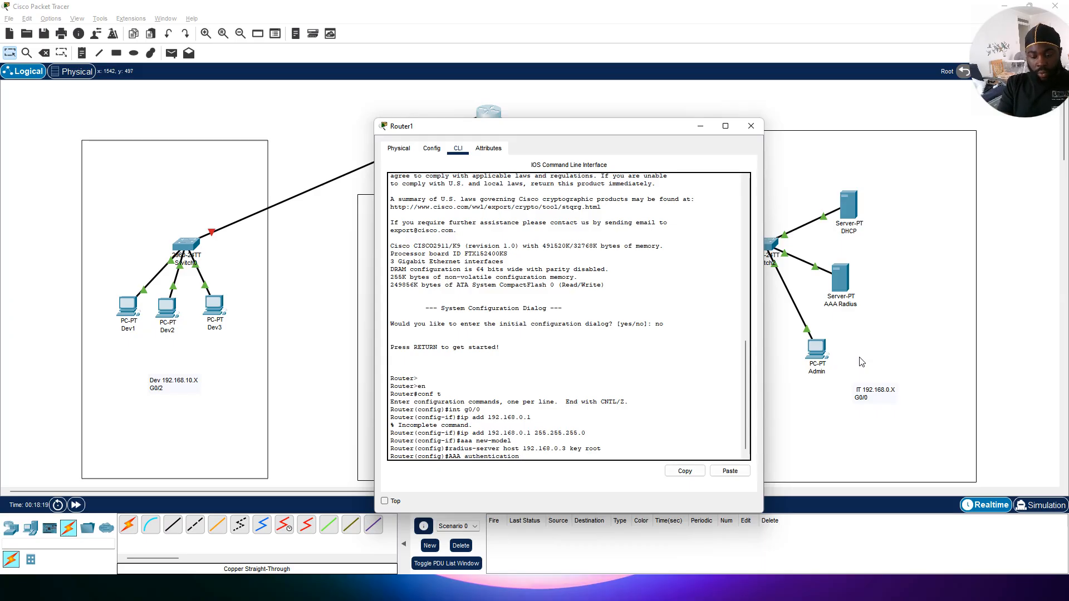
pyautogui.write(' login')
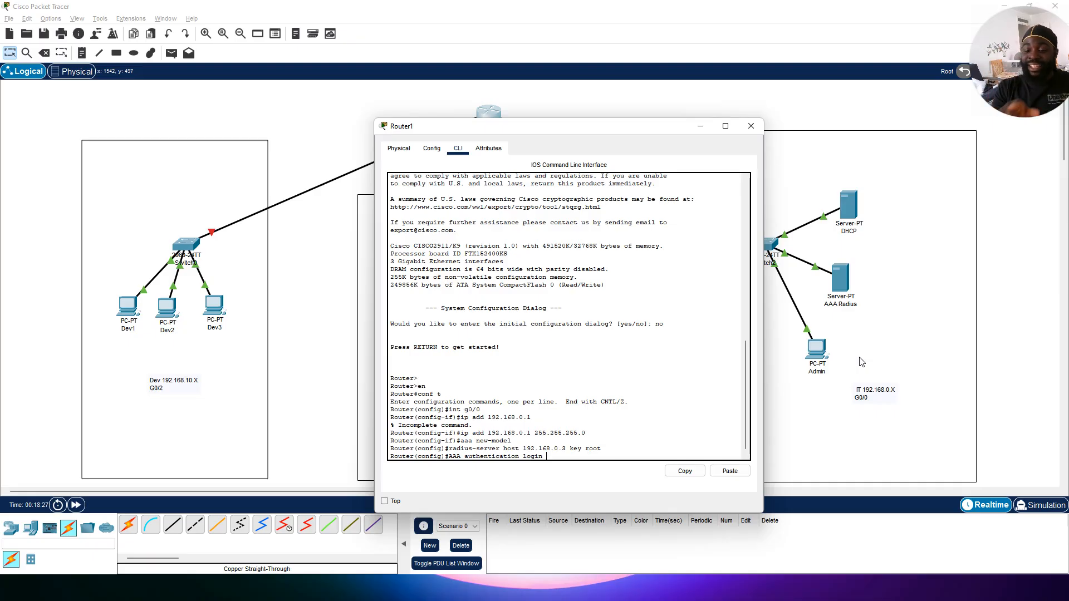
pyautogui.write('AAA')
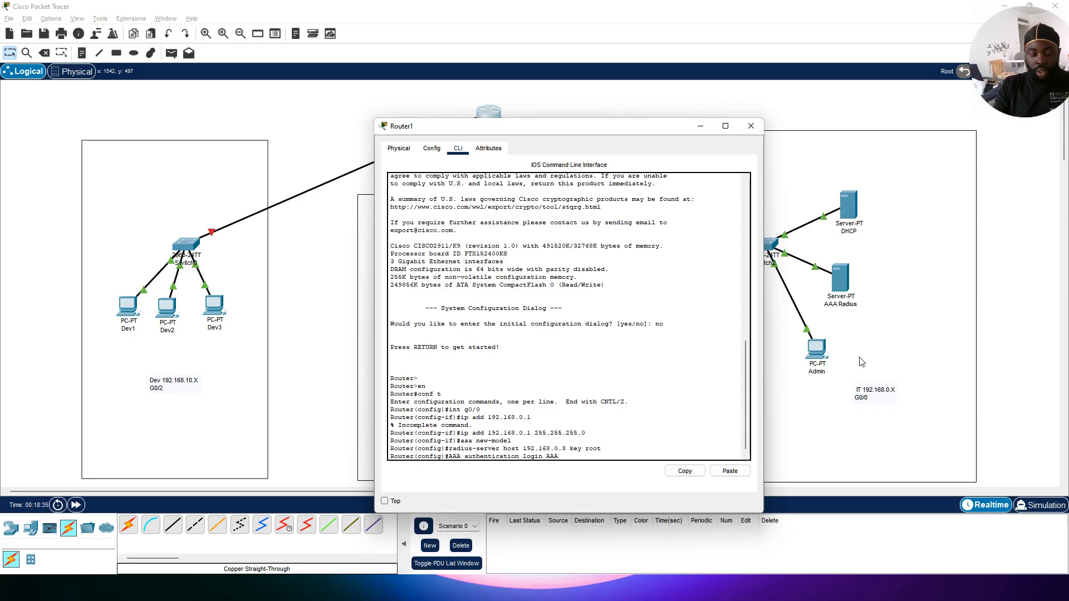
pyautogui.write('GR')
pyautogui.write('OU')
pyautogui.press('BackSpace')
pyautogui.press('BackSpace')
pyautogui.press('BackSpace')
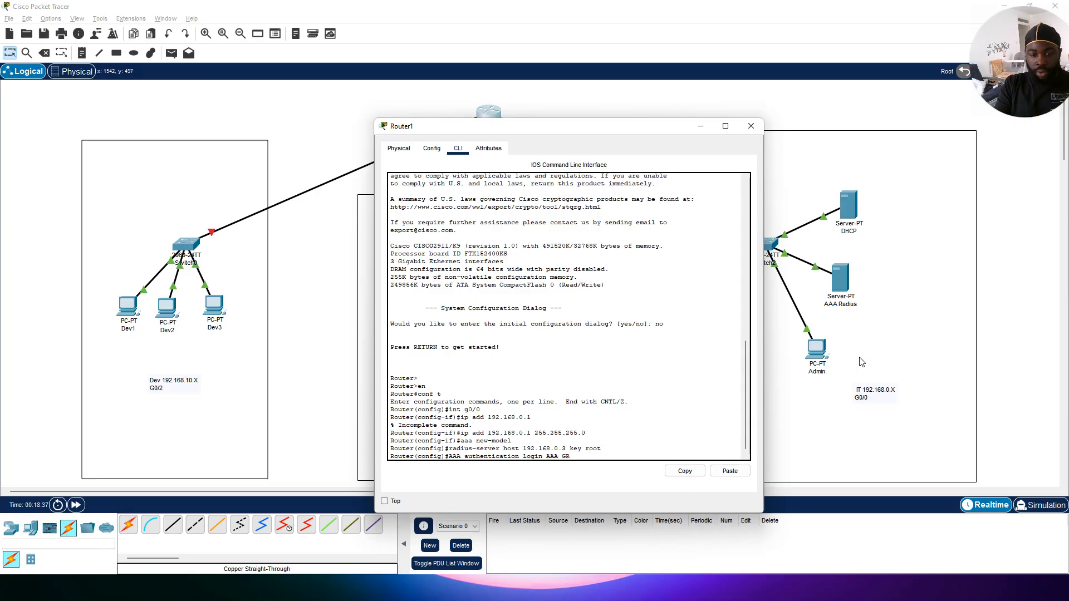
pyautogui.write('grou')
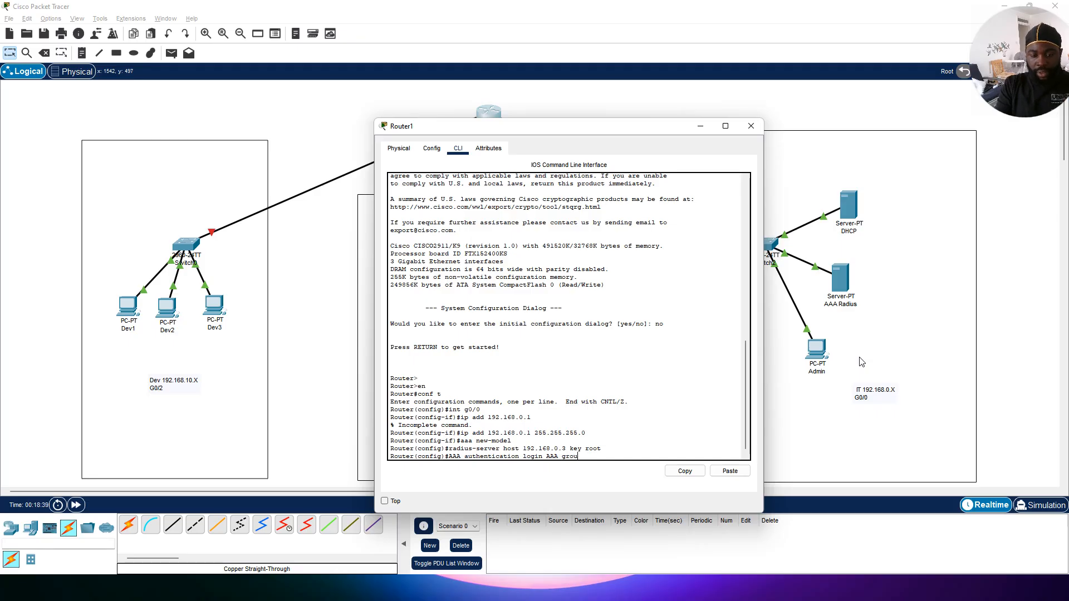
pyautogui.write('p radius')
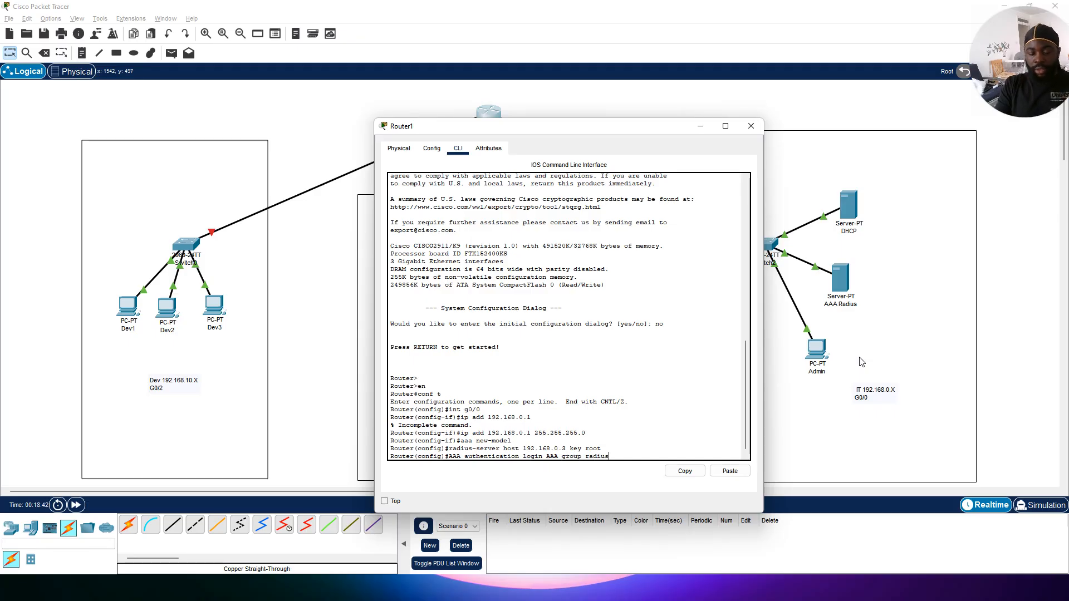
pyautogui.press('Return')
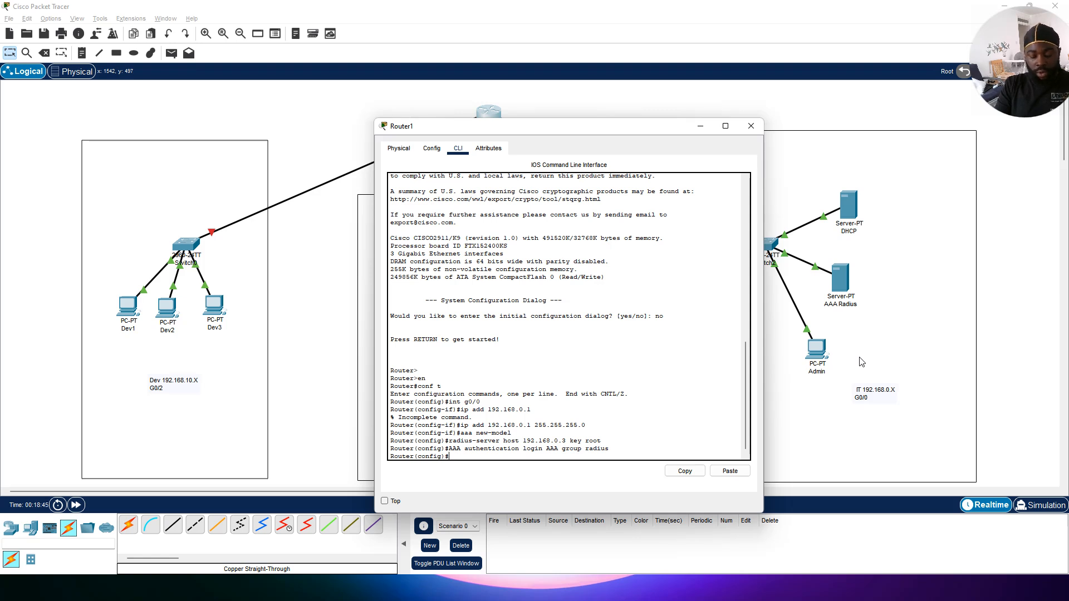
# Step: Apply the AAA login authentication list to VTY lines 0 through 4 and exit line configuration
pyautogui.write('line')
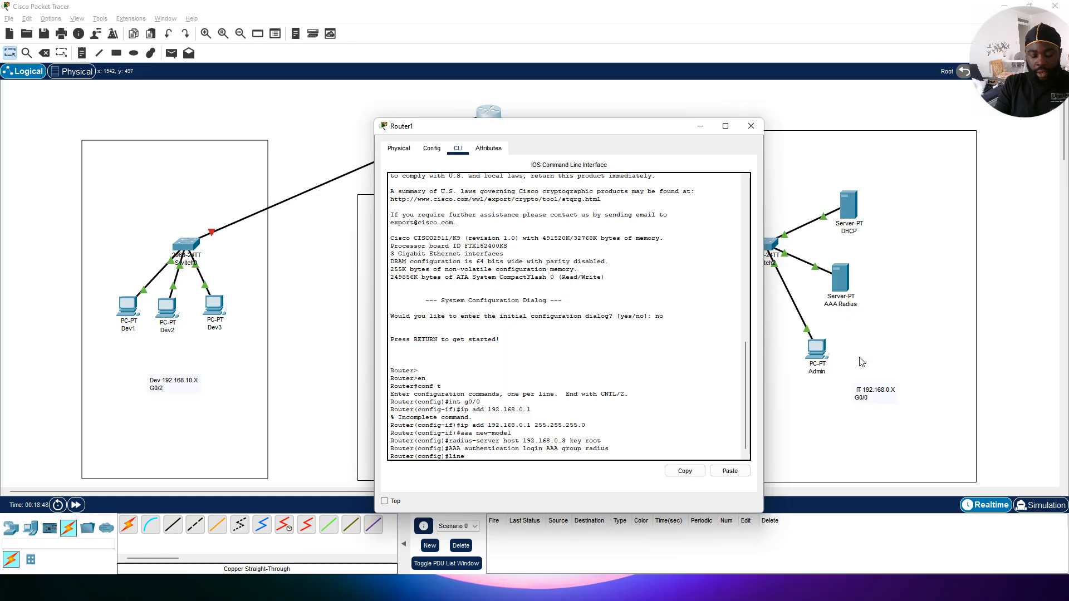
pyautogui.write(' vt')
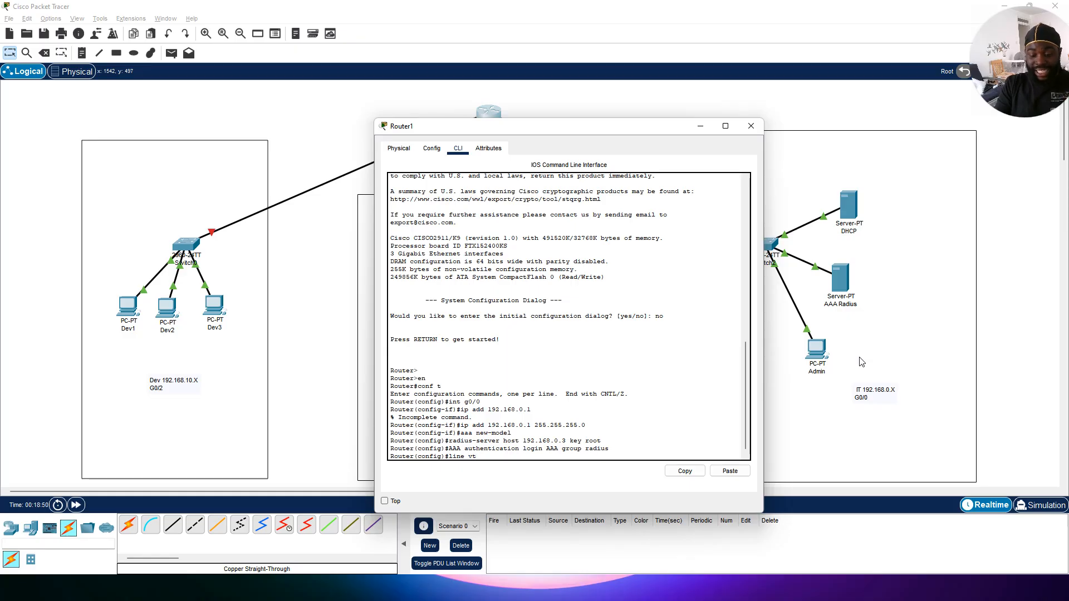
pyautogui.write('y 0 4')
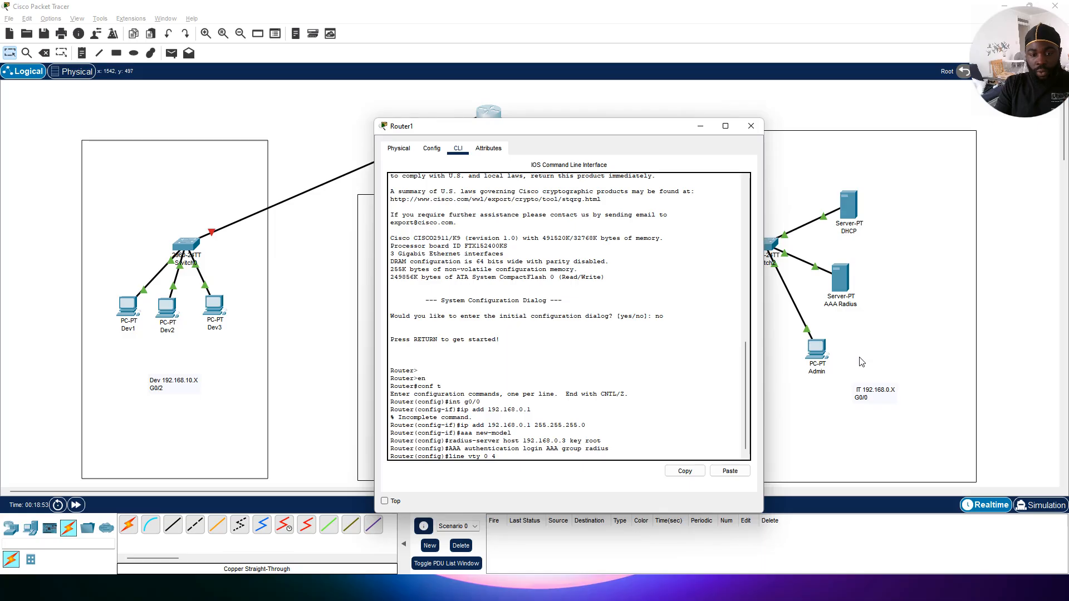
pyautogui.press('Return')
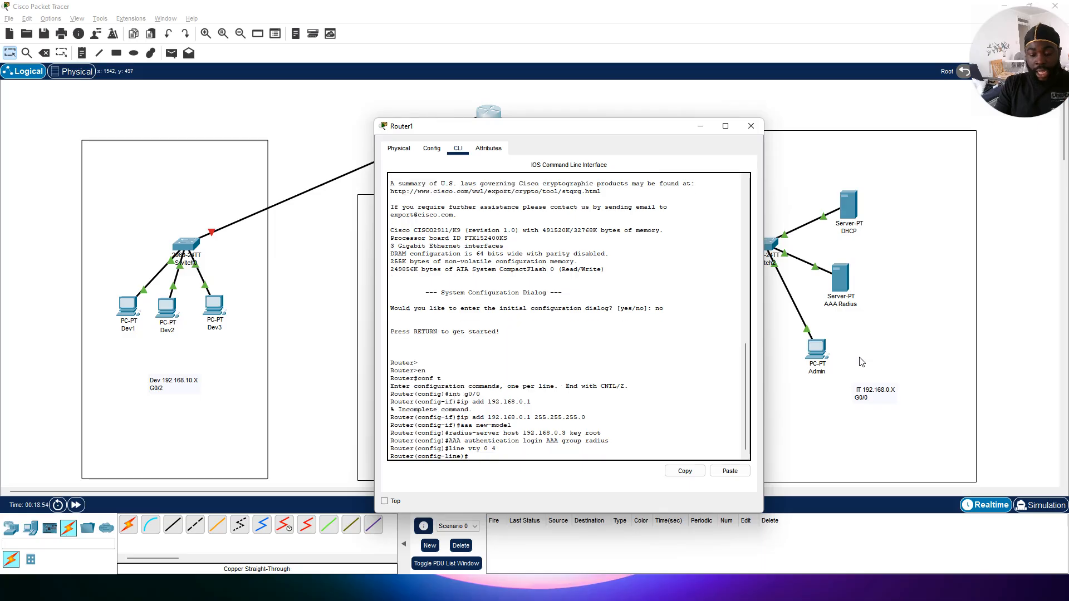
pyautogui.write('loging')
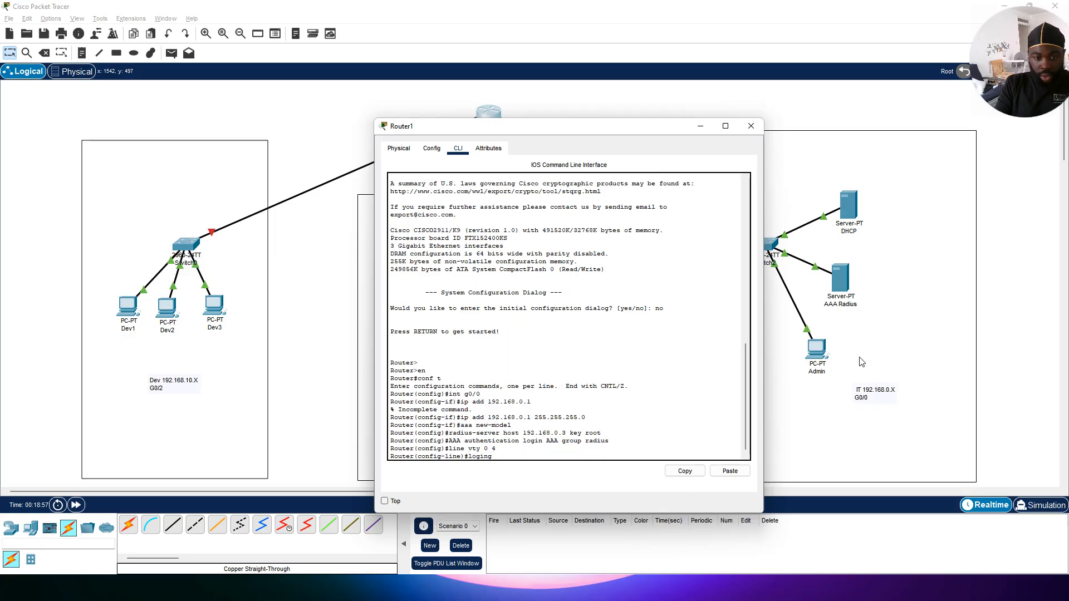
pyautogui.press('BackSpace')
pyautogui.write('auth')
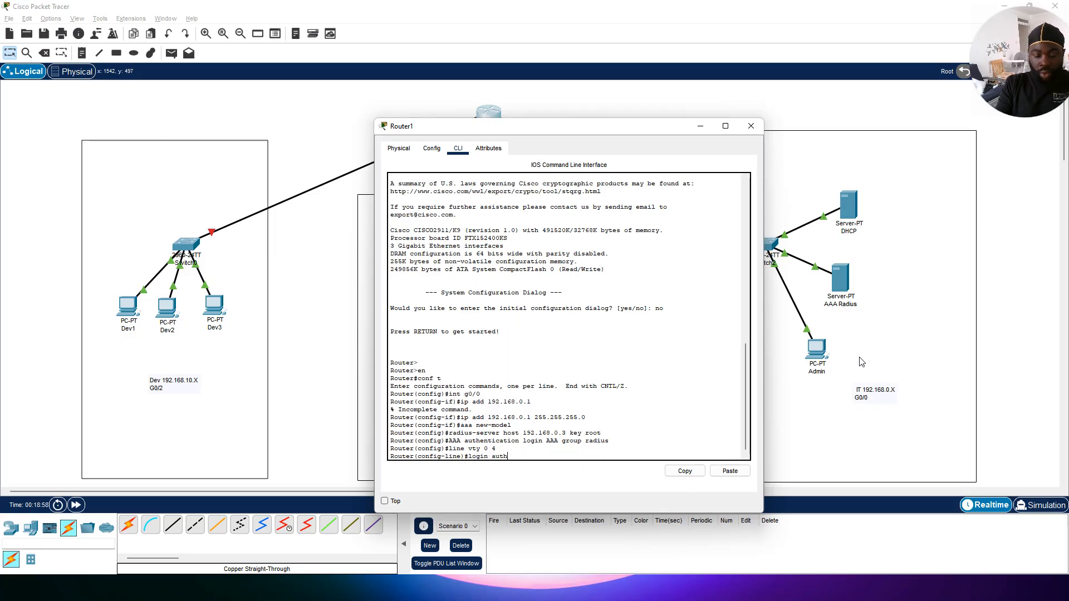
pyautogui.write('ewnnticatio')
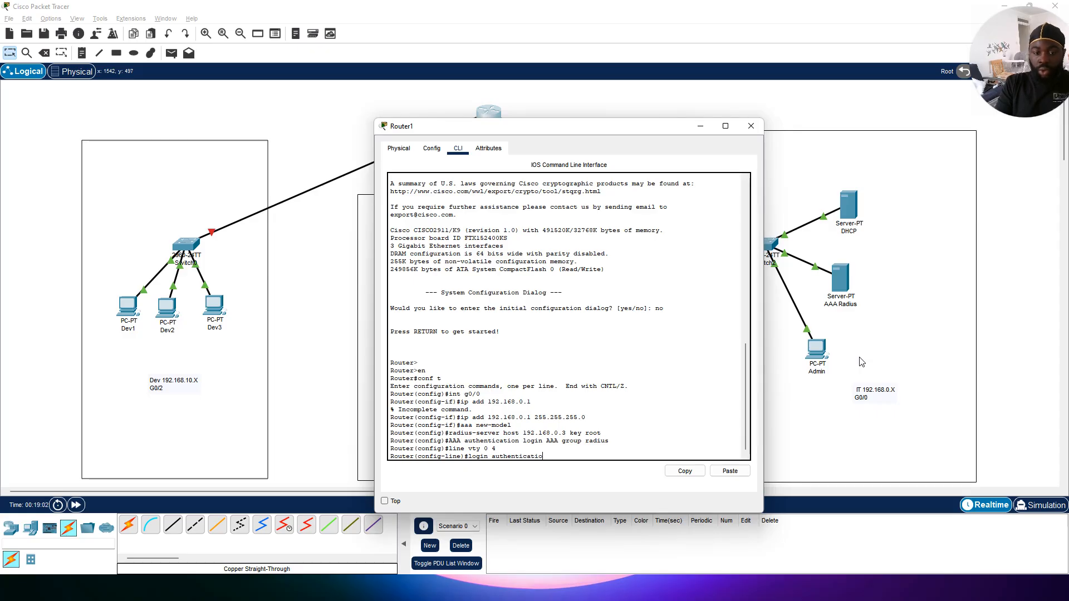
pyautogui.write('n AAA')
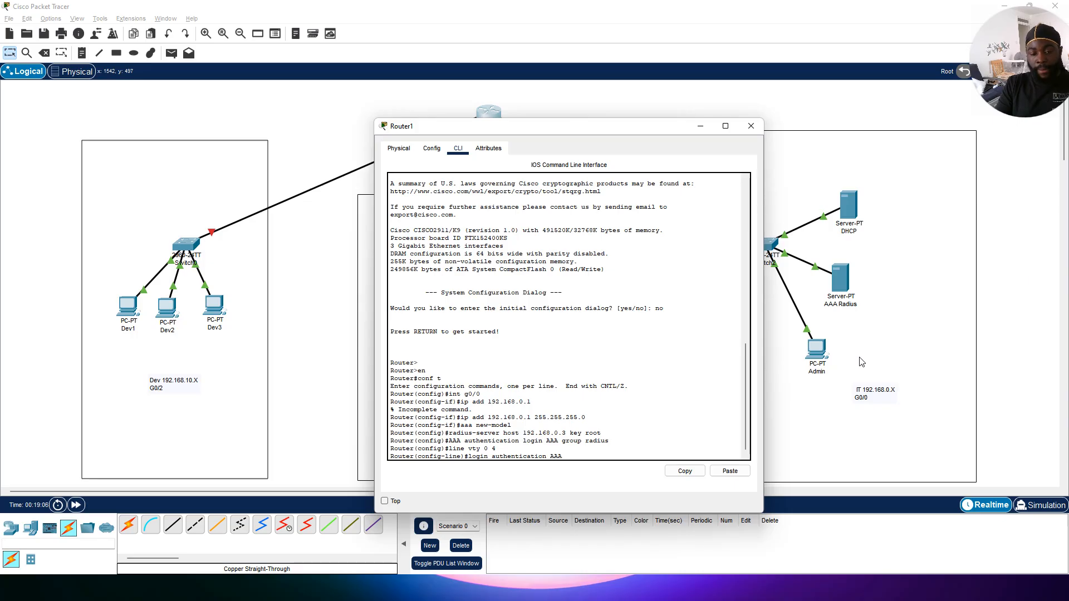
pyautogui.press('Return')
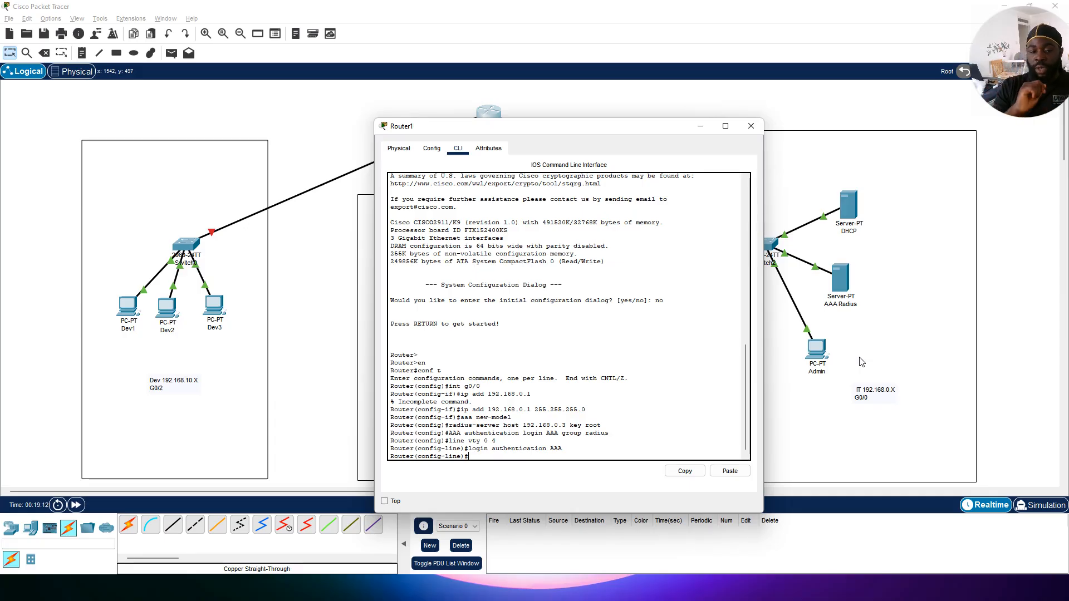
pyautogui.write('exit')
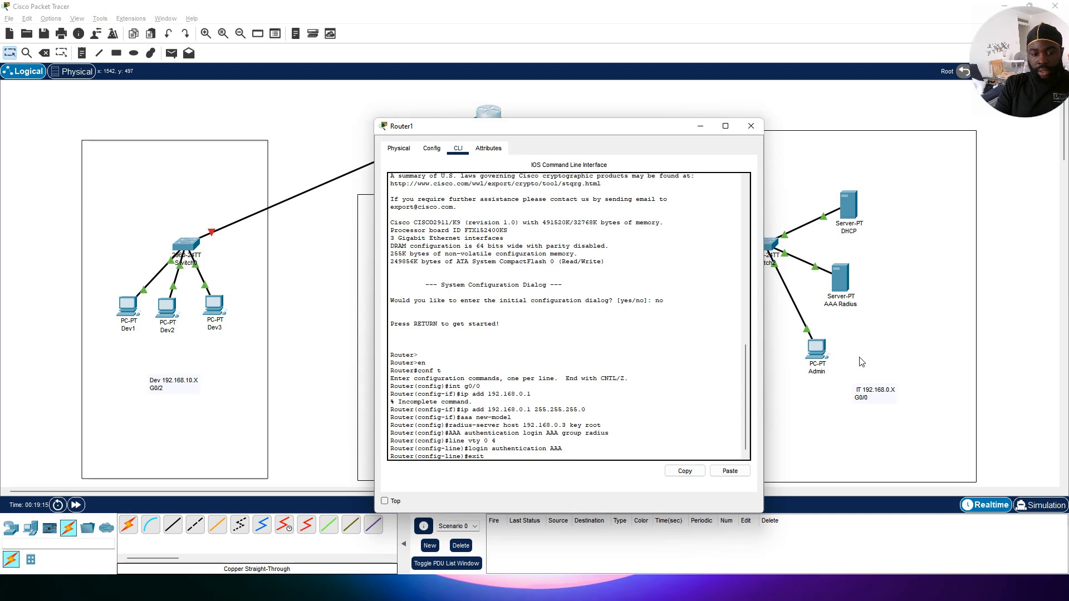
pyautogui.press('Return')
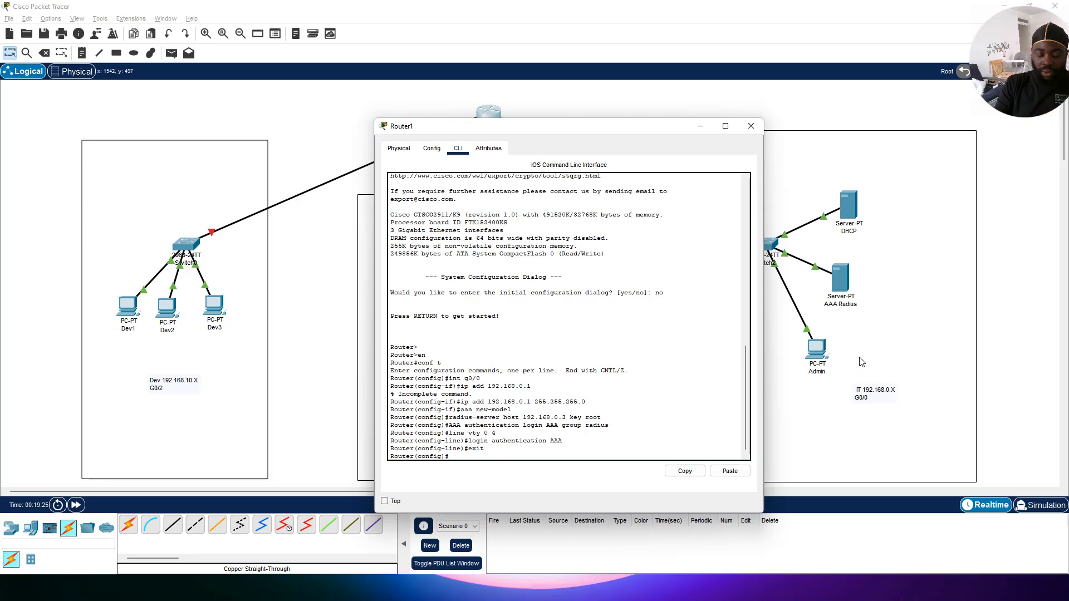
# Step: Set the router's enable secret password from global configuration mode
pyautogui.write('enable')
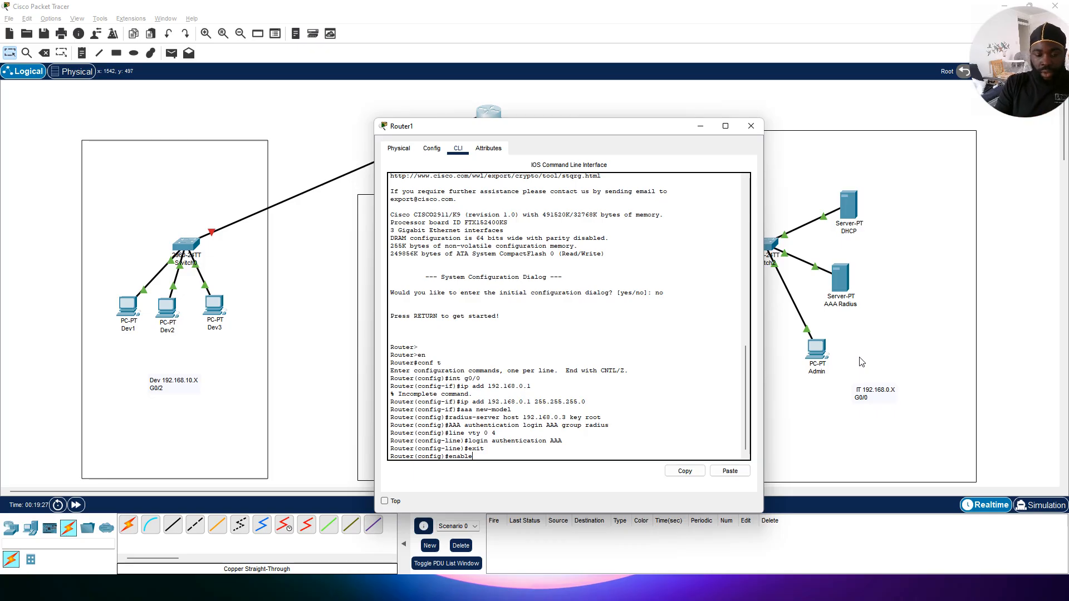
pyautogui.write(' secret ')
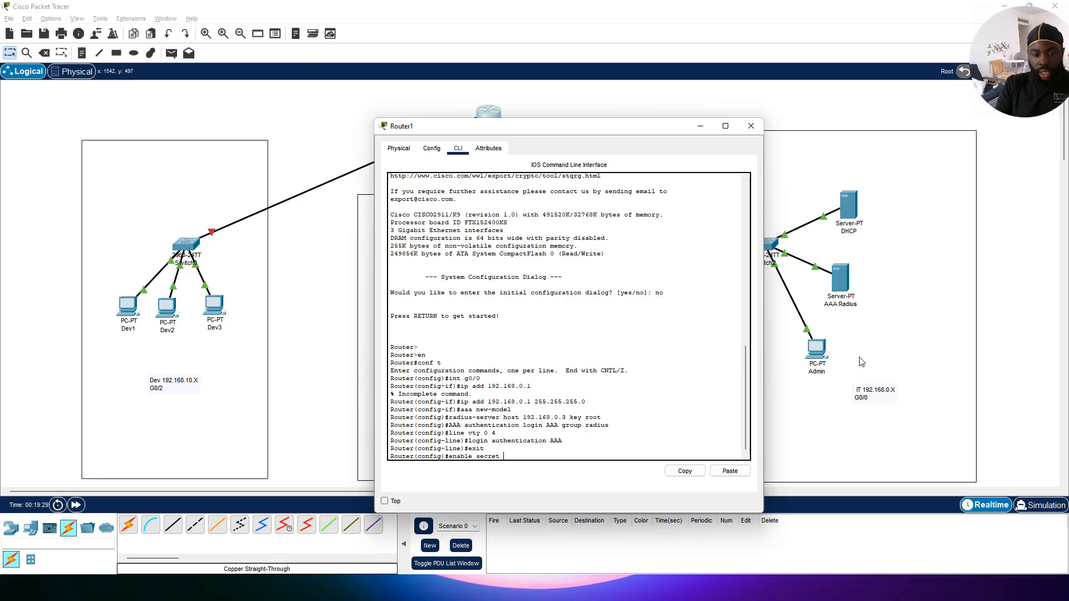
pyautogui.write('root')
pyautogui.press('Return')
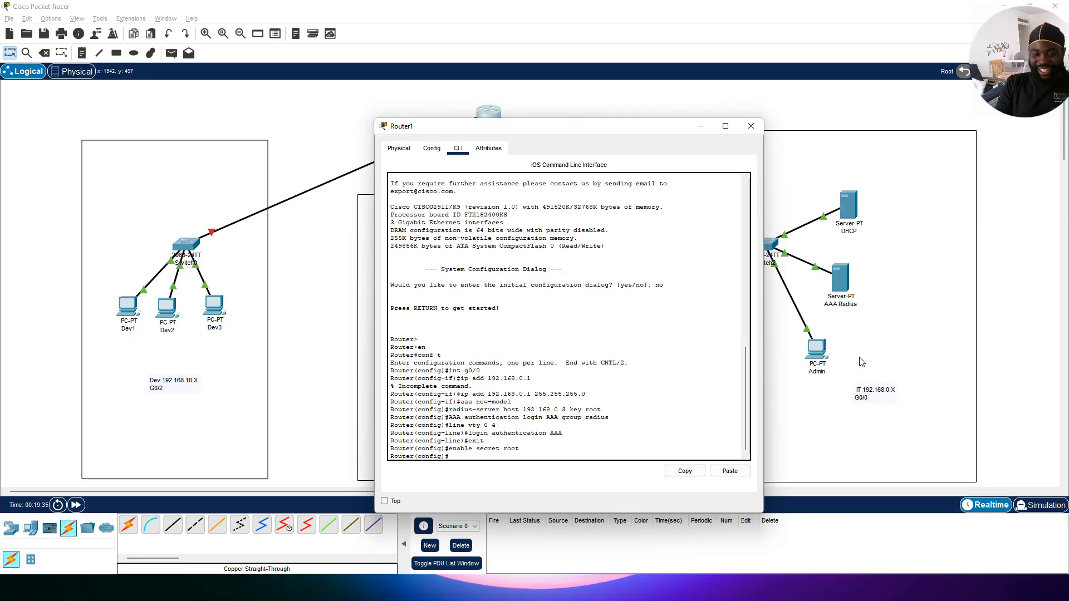
# Step: Save the router's running configuration with do wr from global configuration mode and return to privileged mode
pyautogui.write('end')
pyautogui.press('Return')
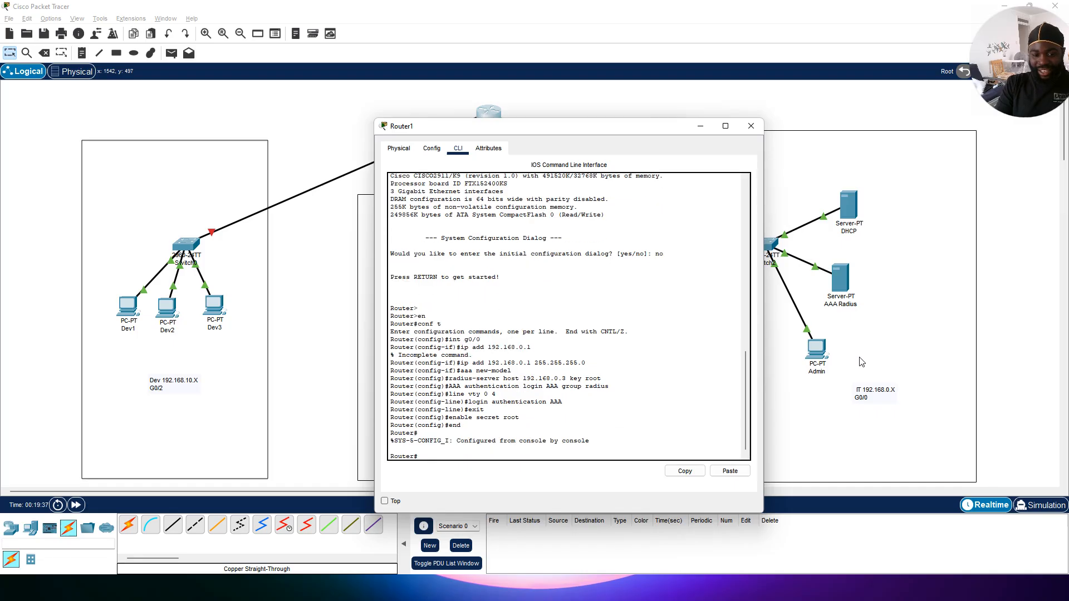
pyautogui.write('do wr')
pyautogui.press('Return')
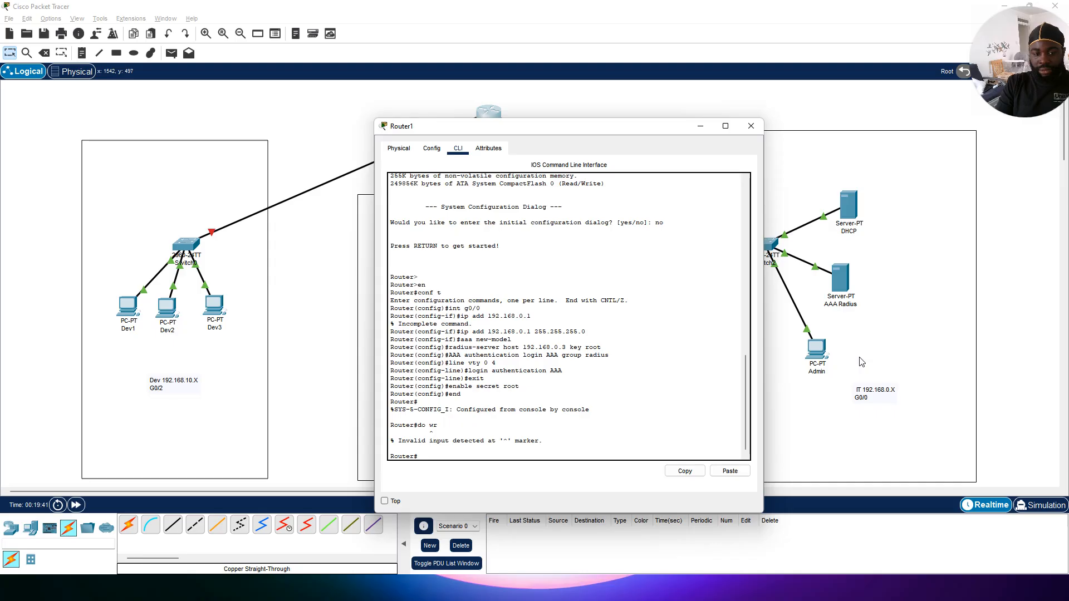
pyautogui.write('co')
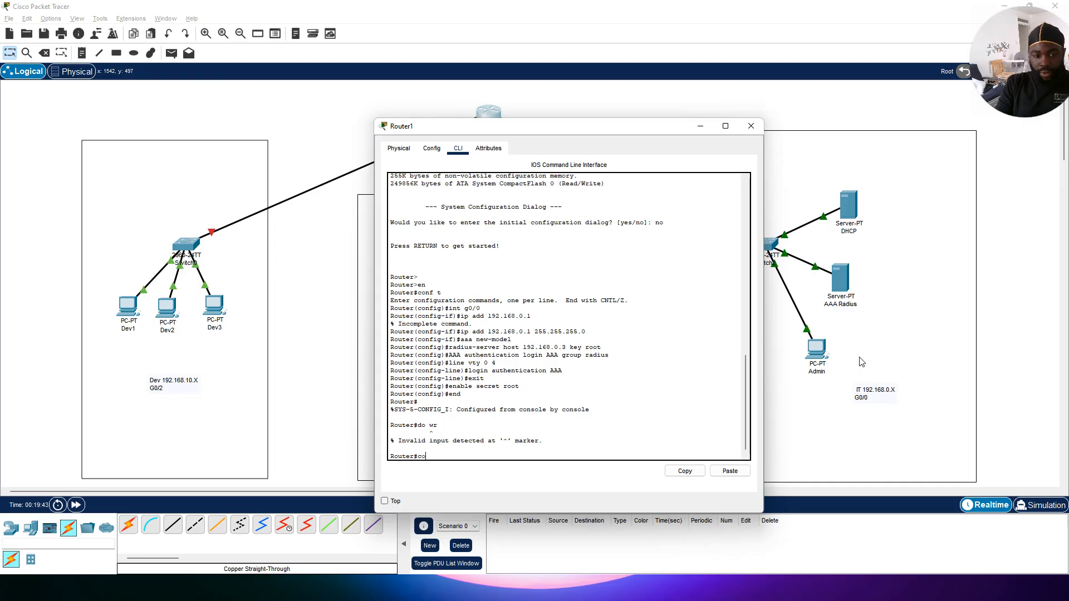
pyautogui.write('nf t')
pyautogui.press('Return')
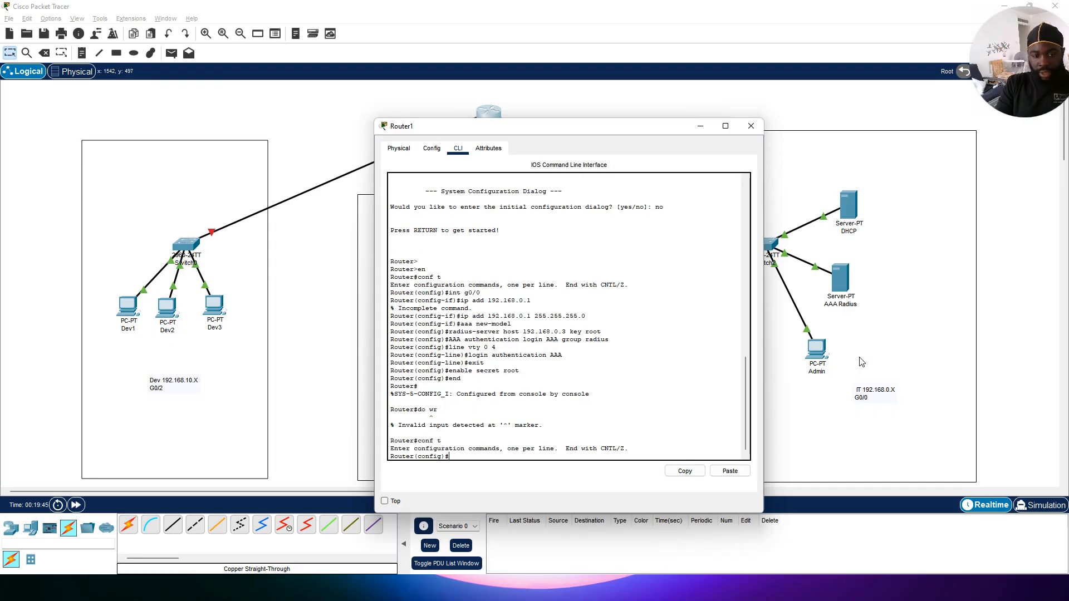
pyautogui.write('do wr')
pyautogui.press('Return')
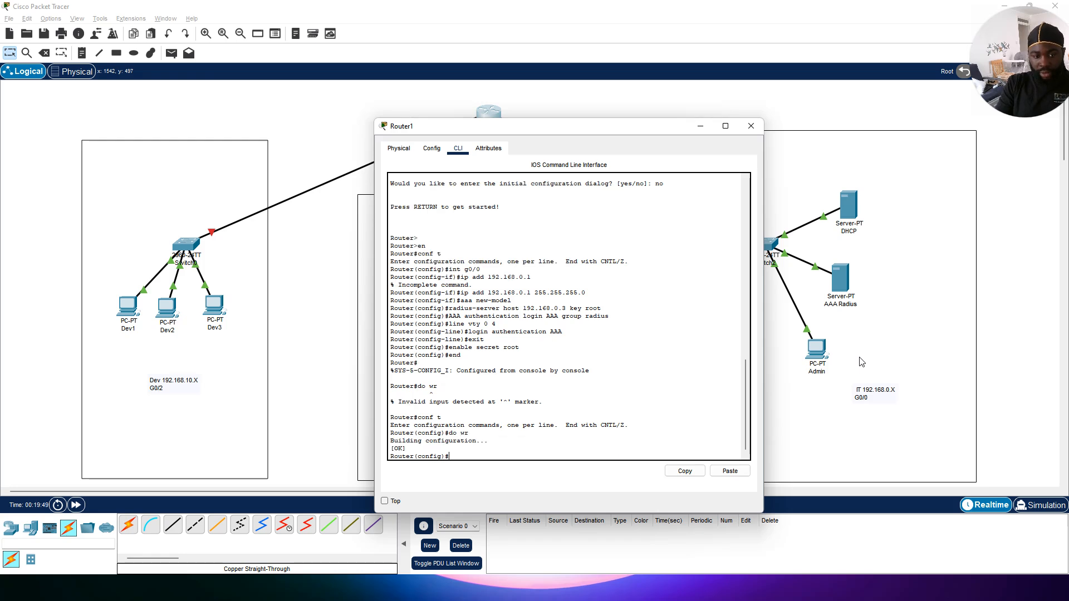
pyautogui.write('end')
pyautogui.press('Return')
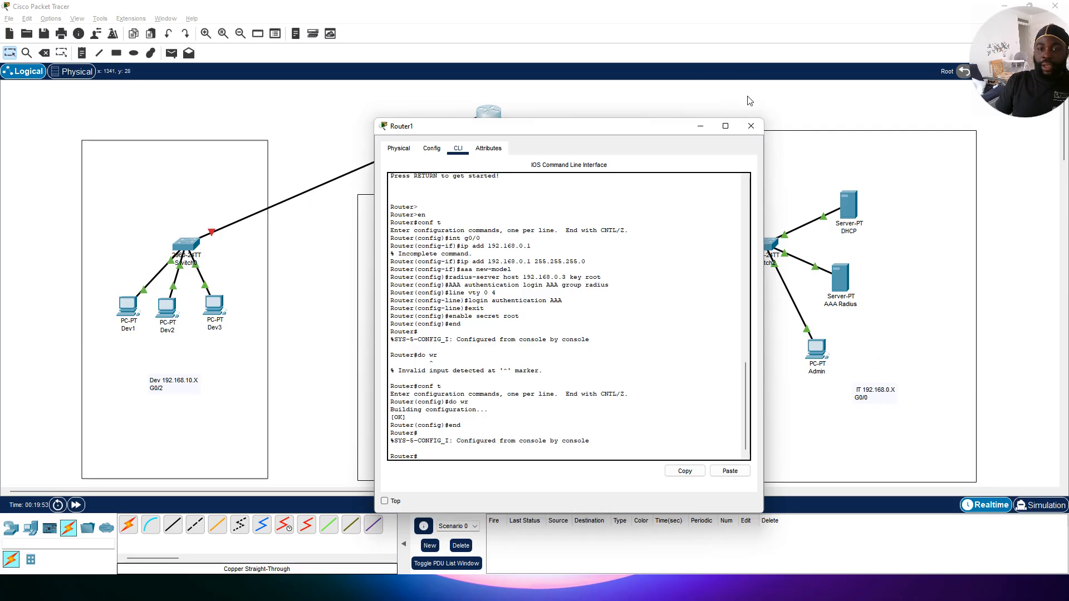
# Step: Reopen the router CLI and bring up interface G0/0 with no shutdown, then return to privileged mode
pyautogui.click(751, 126)
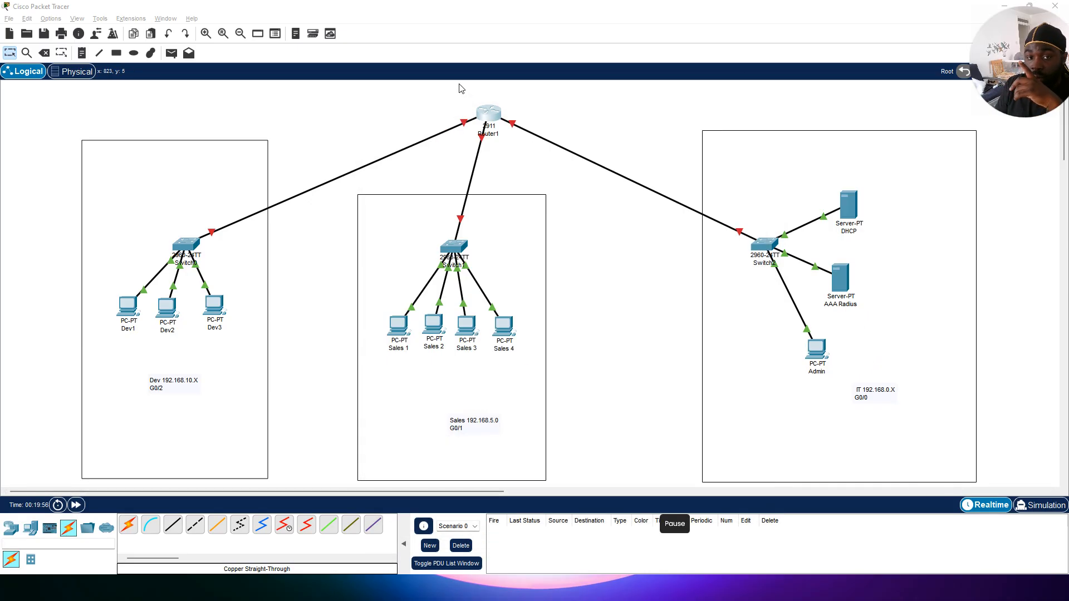
pyautogui.click(497, 121)
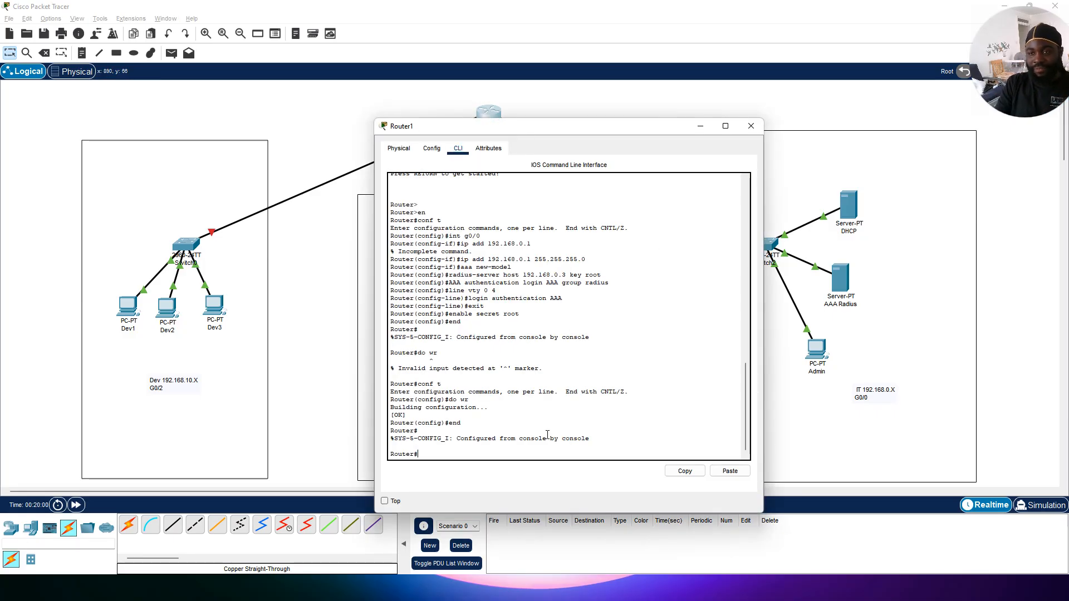
pyautogui.write('con')
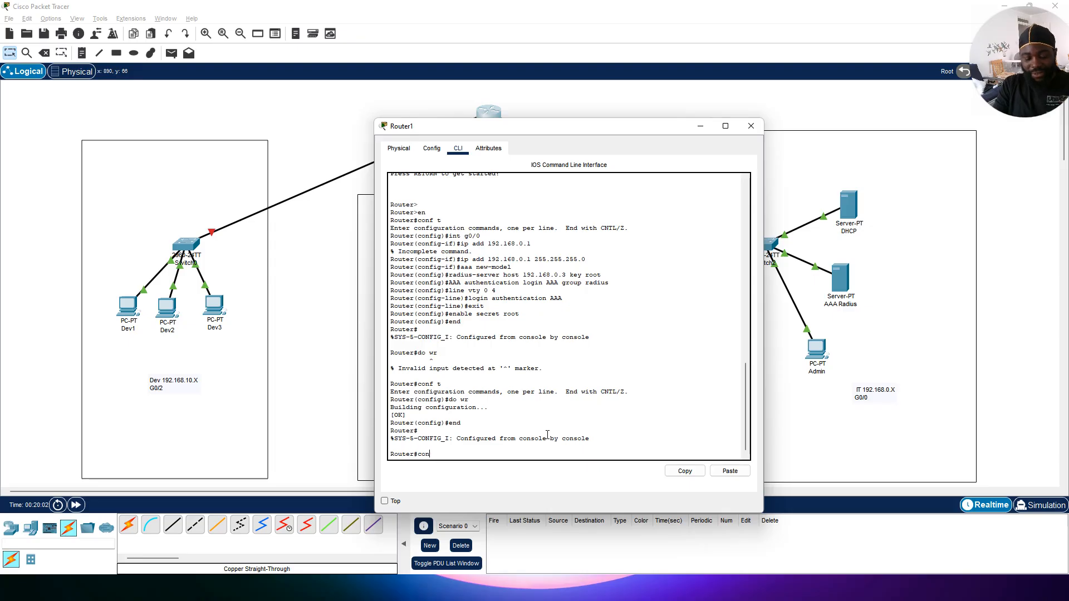
pyautogui.write('f t')
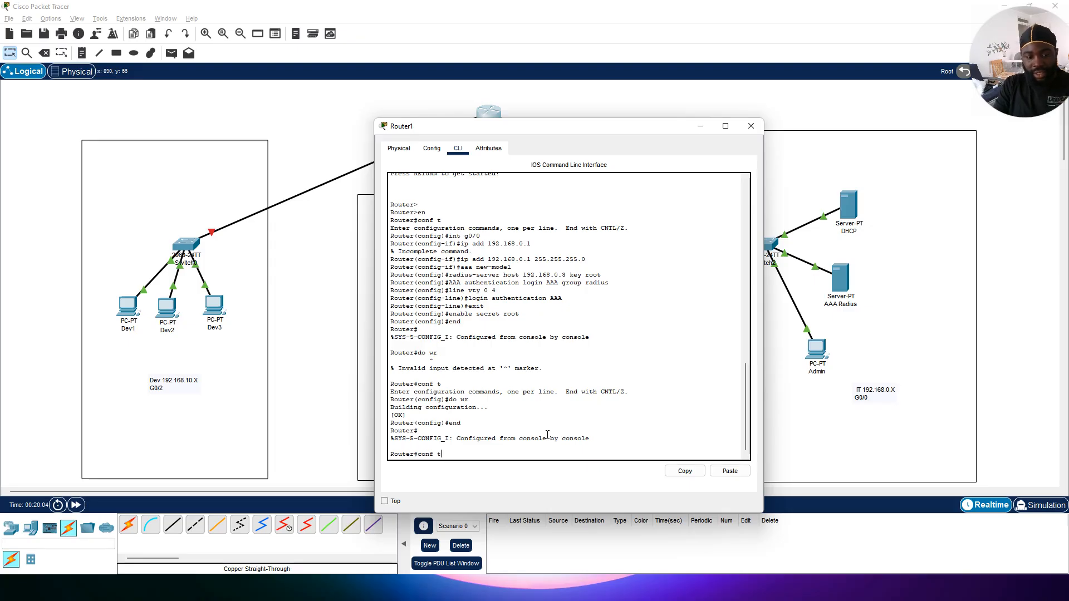
pyautogui.press('Return')
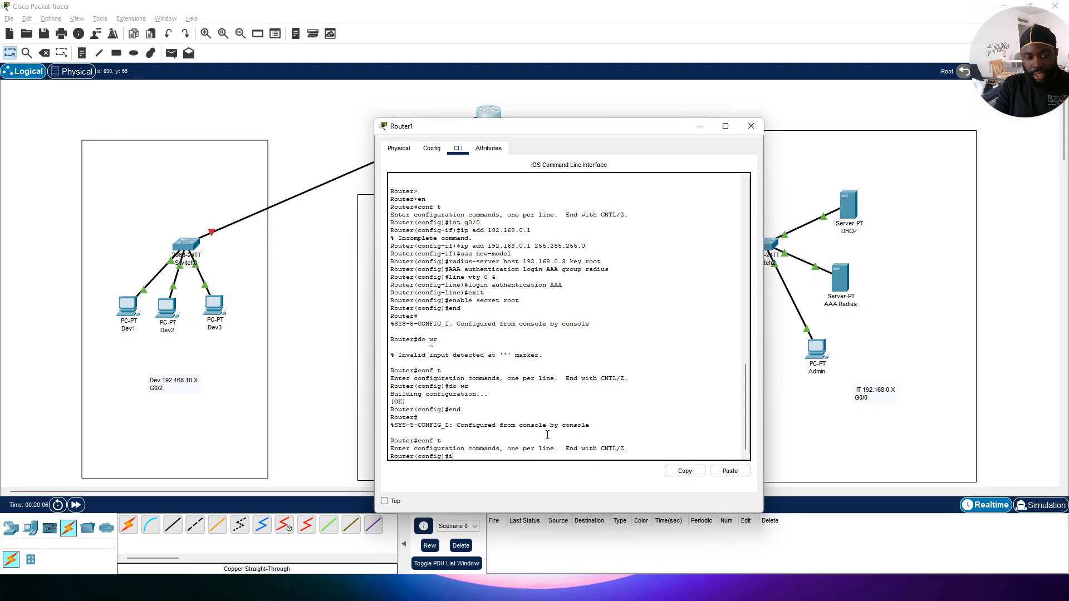
pyautogui.write('int ')
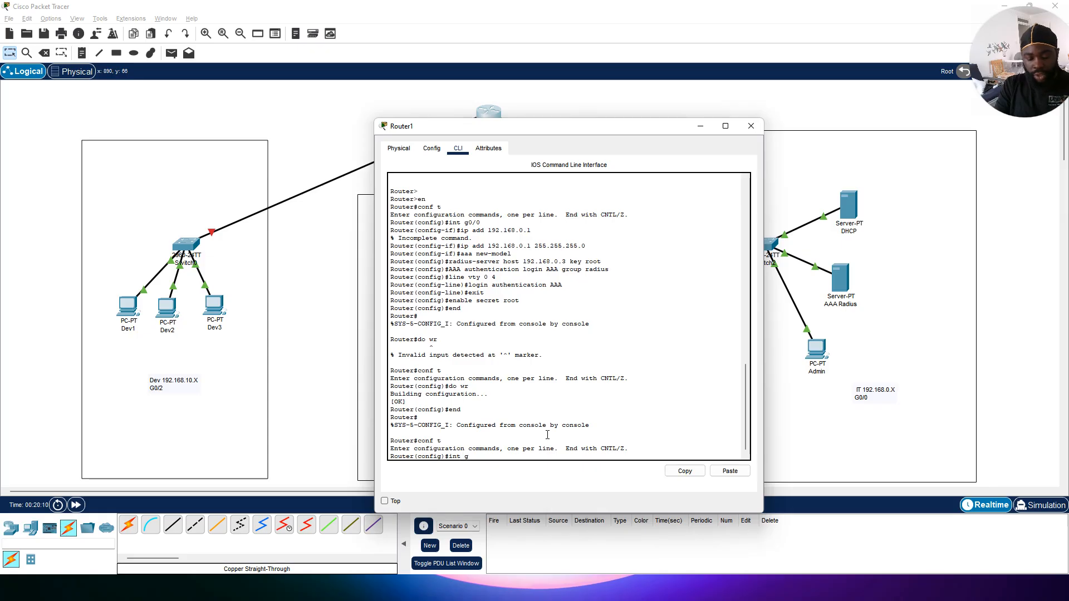
pyautogui.write('g0')
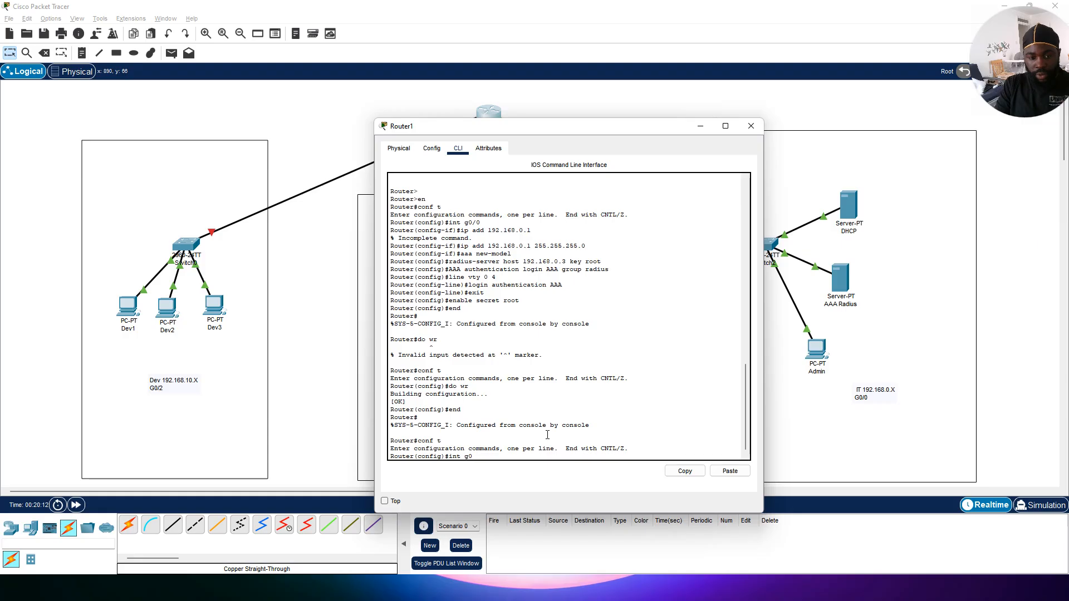
pyautogui.write('/0')
pyautogui.press('Return')
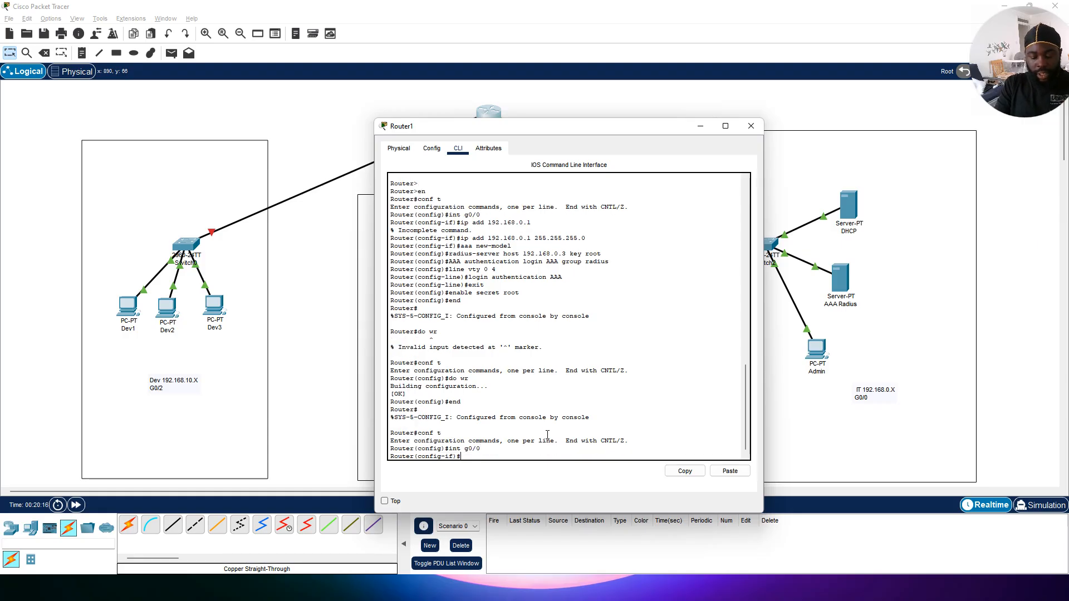
pyautogui.write('no shut')
pyautogui.press('Return')
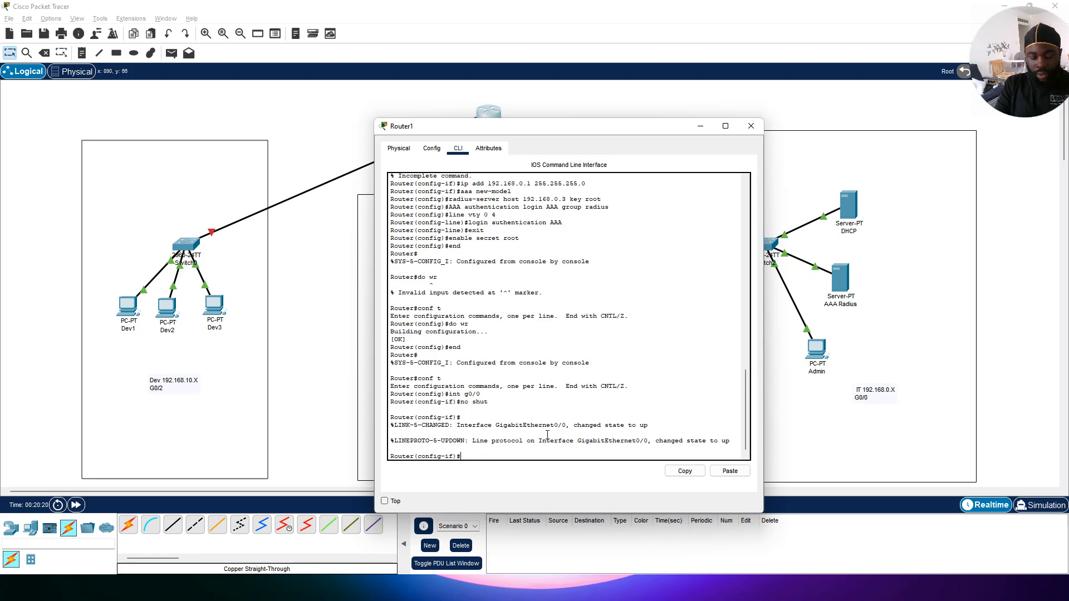
pyautogui.write('exit')
pyautogui.press('Return')
pyautogui.write('en')
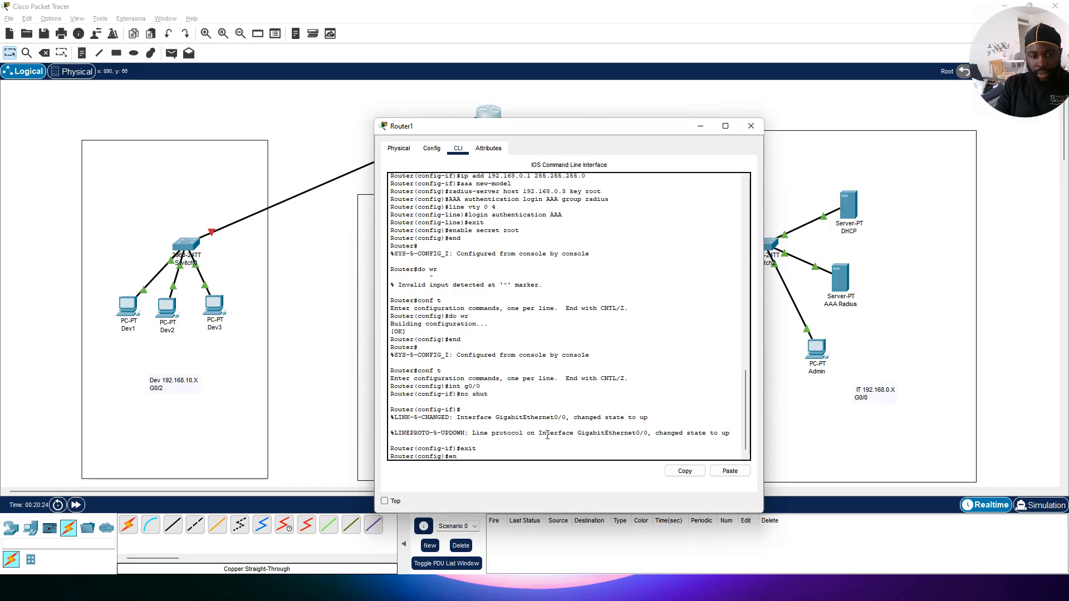
pyautogui.write('d')
pyautogui.press('Return')
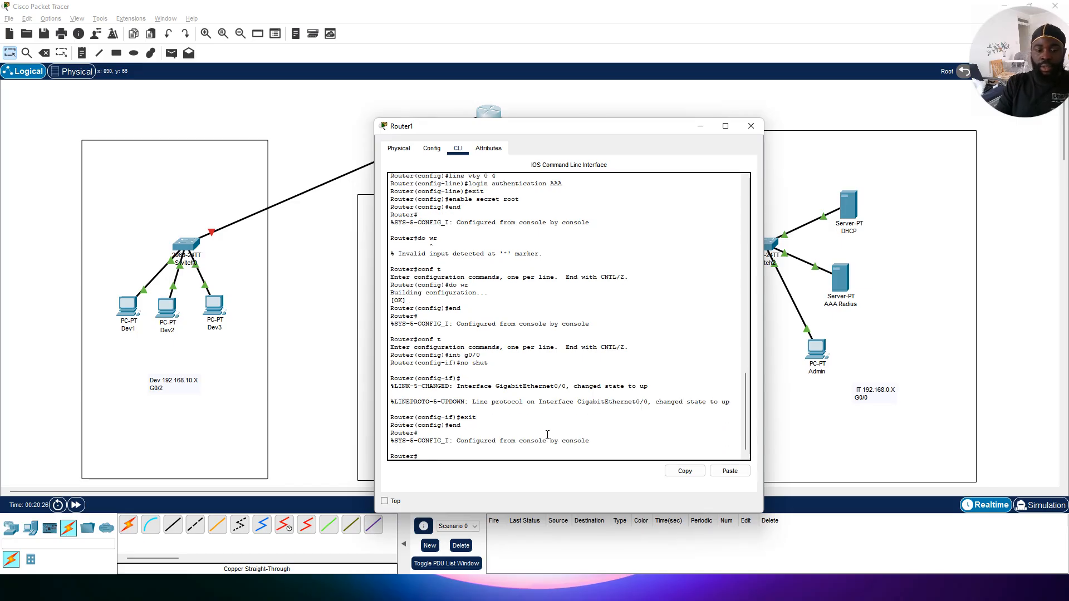
# Step: Close the router window and fast-forward the simulation time
pyautogui.click(725, 126)
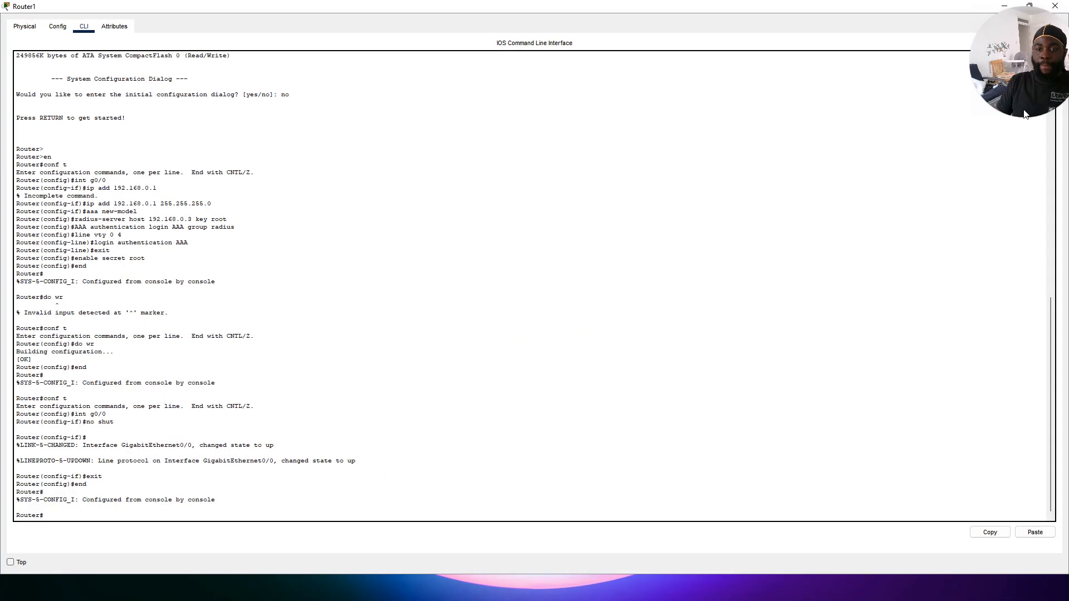
pyautogui.click(1030, 5)
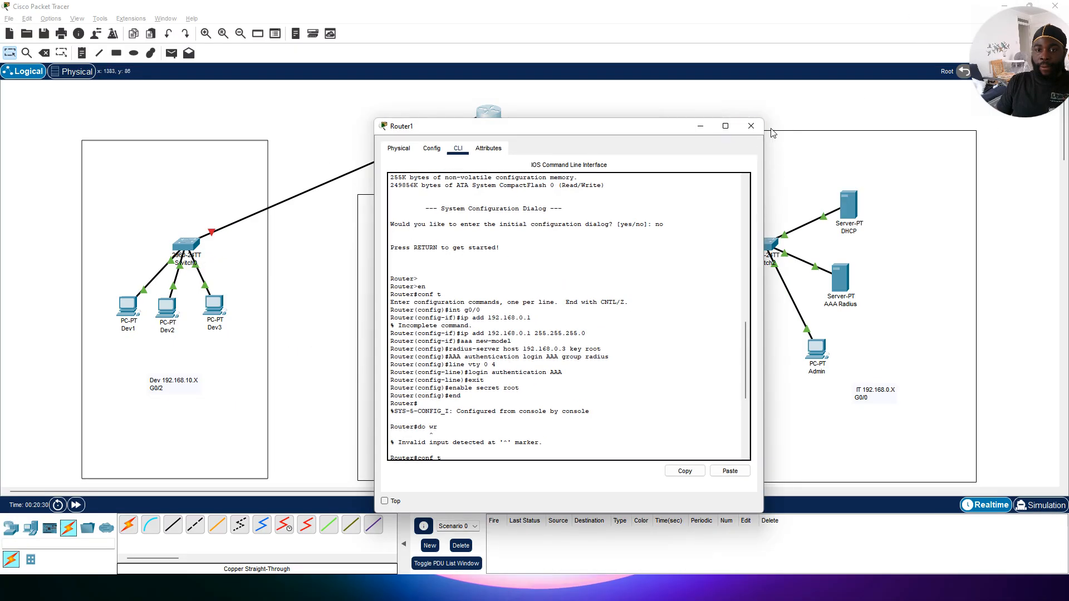
pyautogui.click(751, 126)
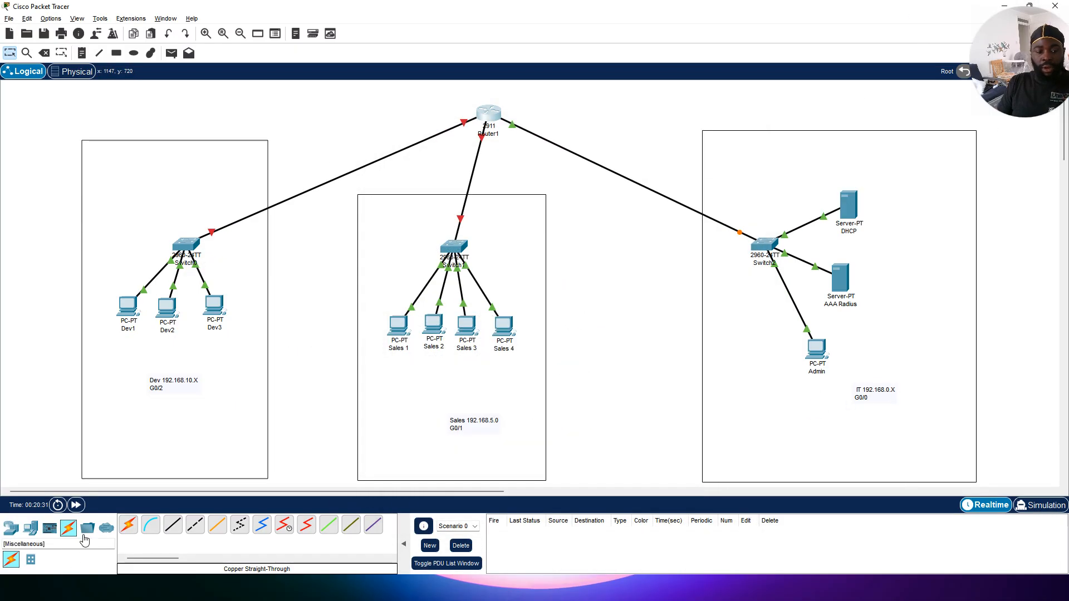
pyautogui.click(76, 505)
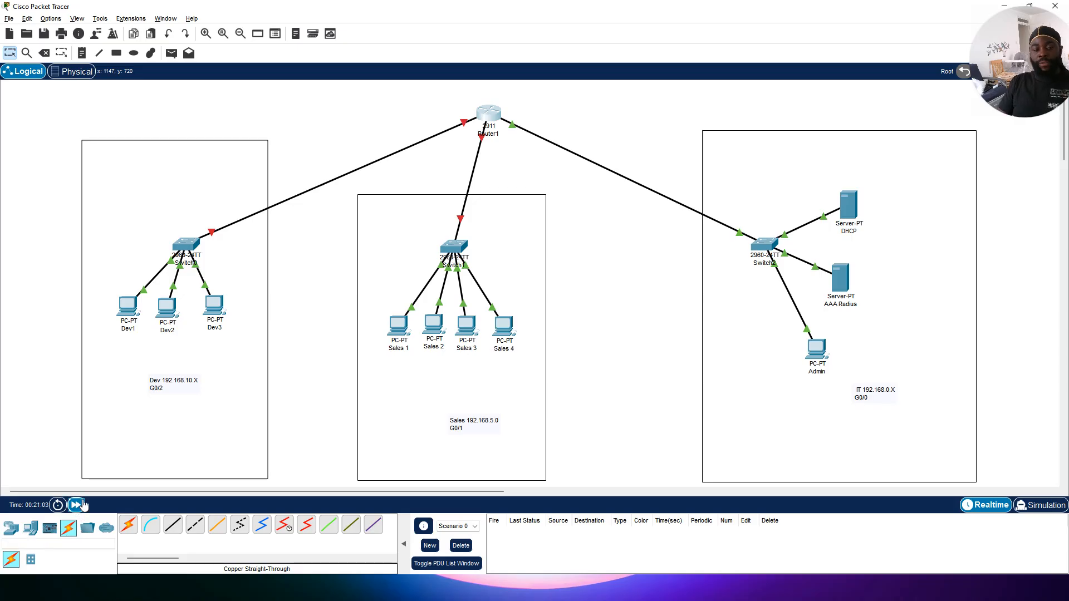
# Step: Open the Admin PC's command prompt and telnet to the router at 192.168.0.1
pyautogui.click(814, 351)
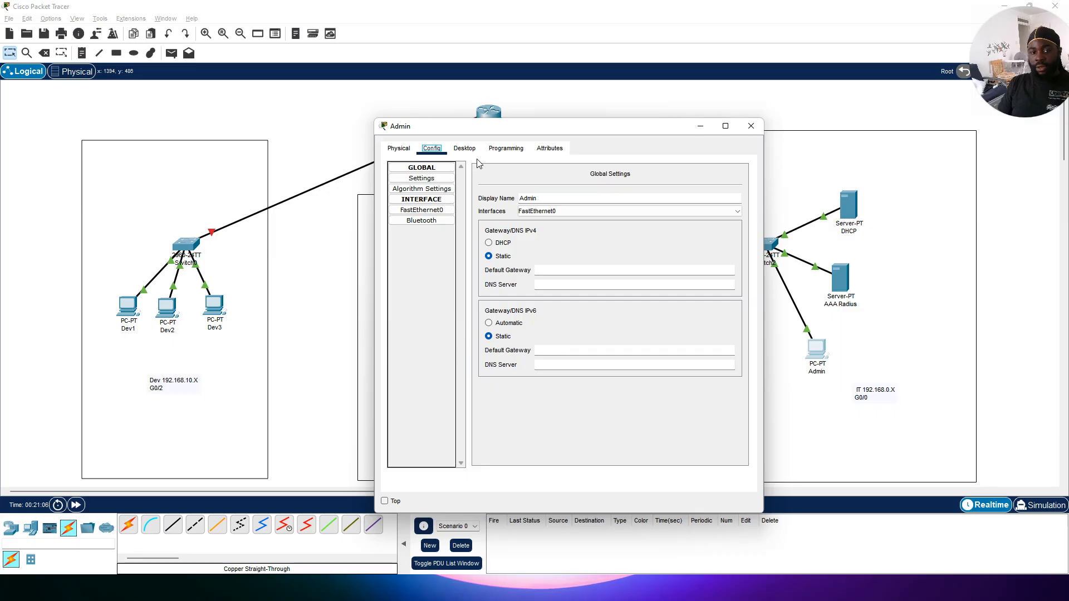
pyautogui.click(465, 149)
pyautogui.click(632, 195)
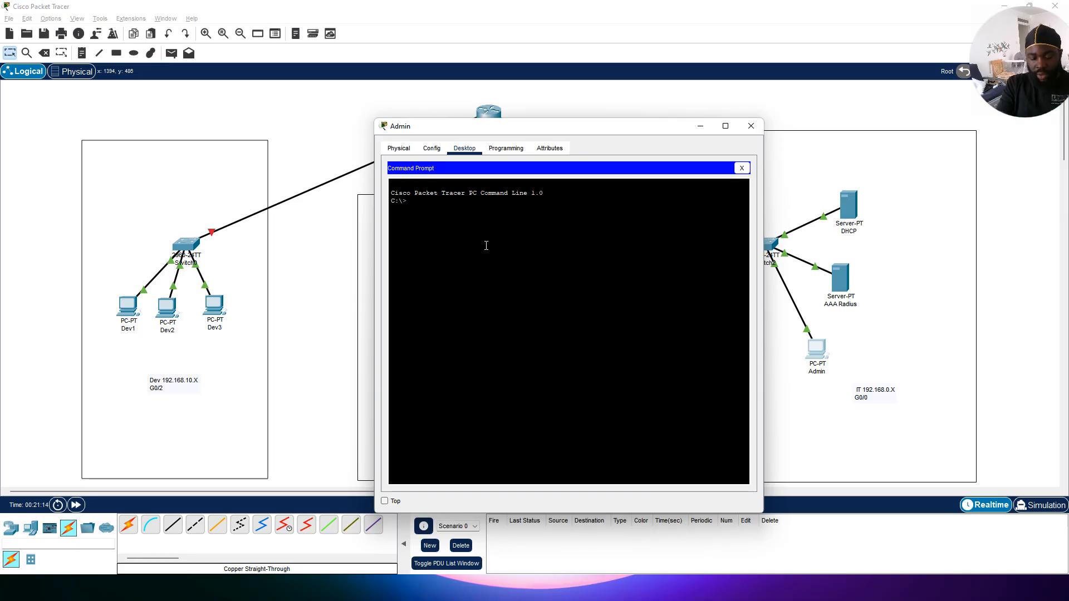
pyautogui.write('telne')
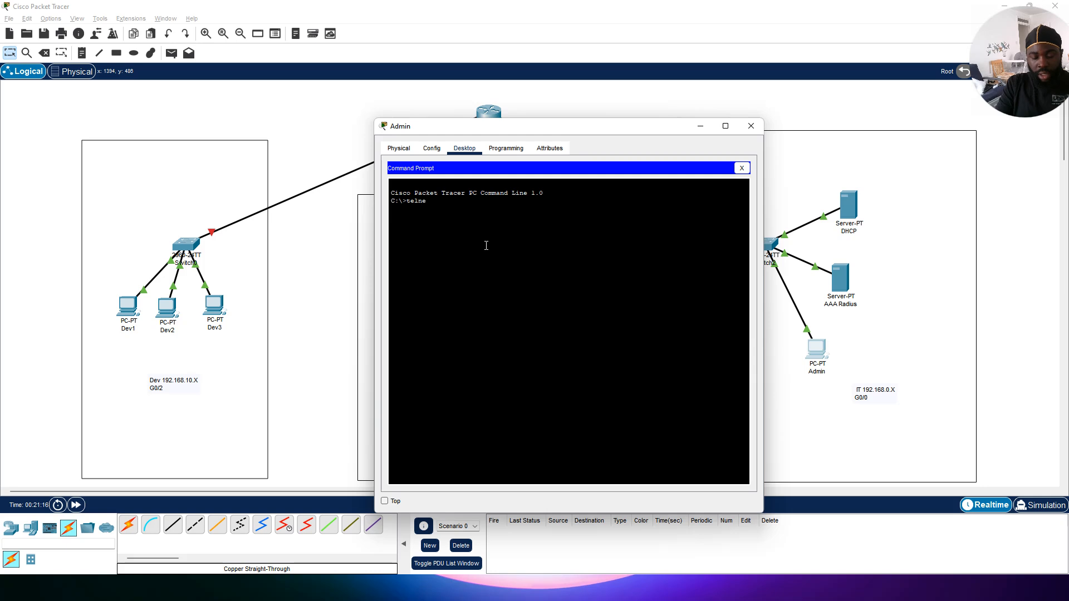
pyautogui.write('t 192')
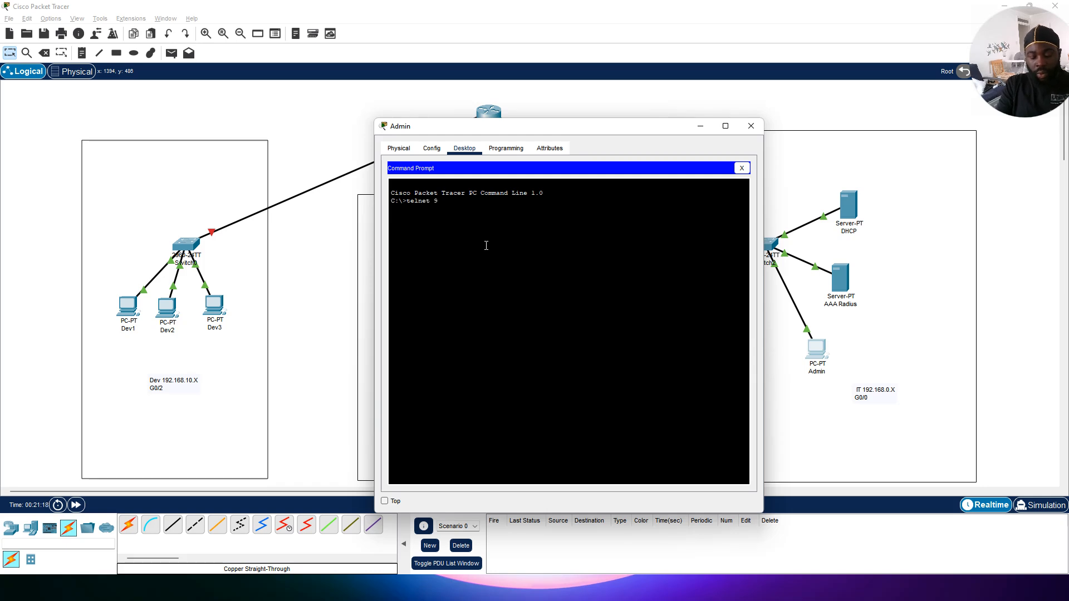
pyautogui.write('.')
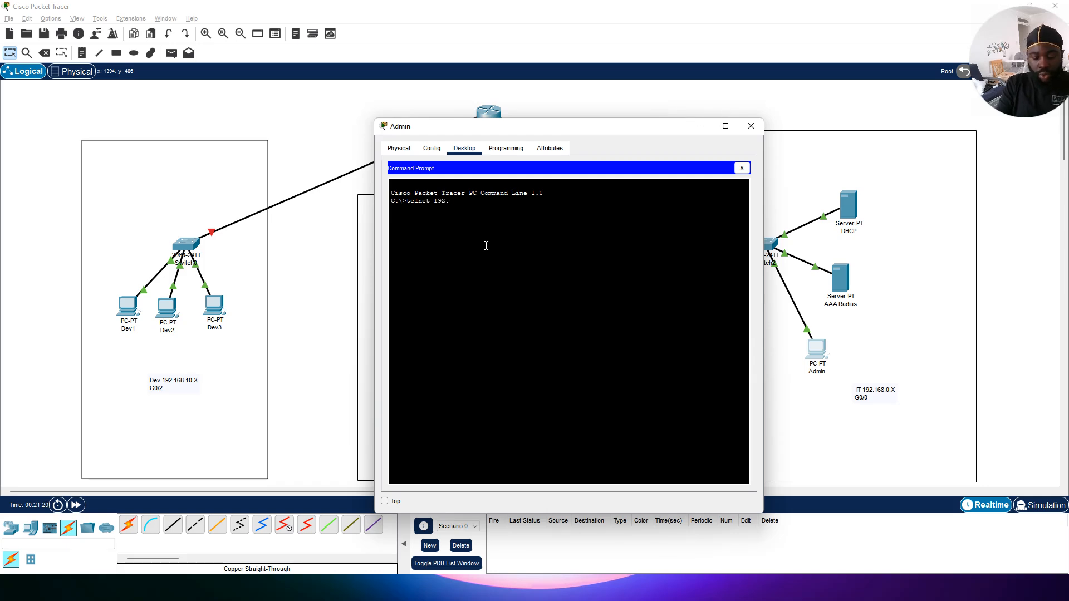
pyautogui.write('168.90')
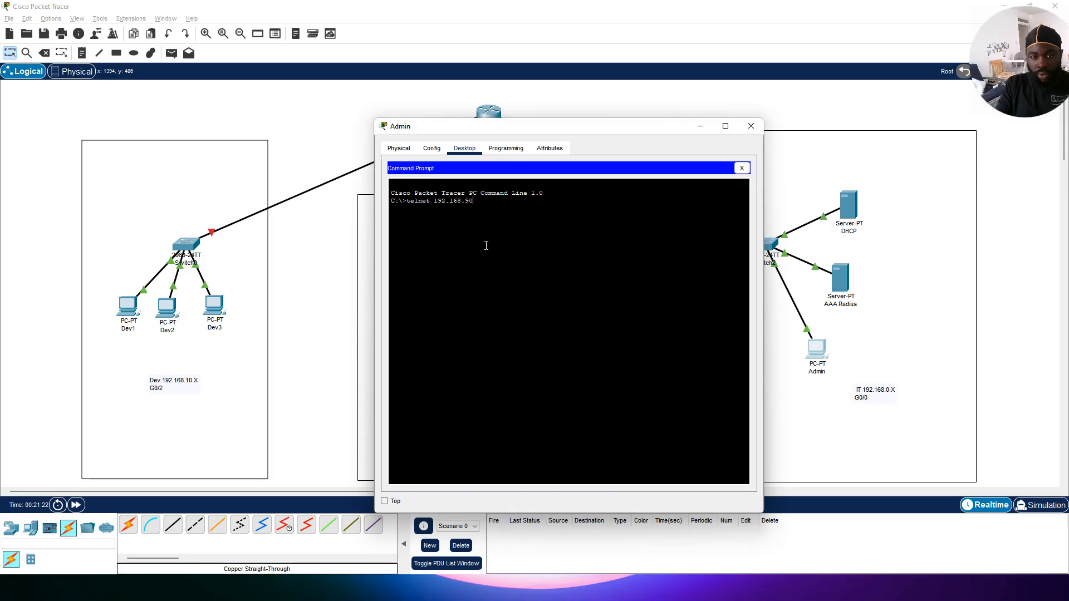
pyautogui.press('BackSpace')
pyautogui.press('BackSpace')
pyautogui.write('0.1')
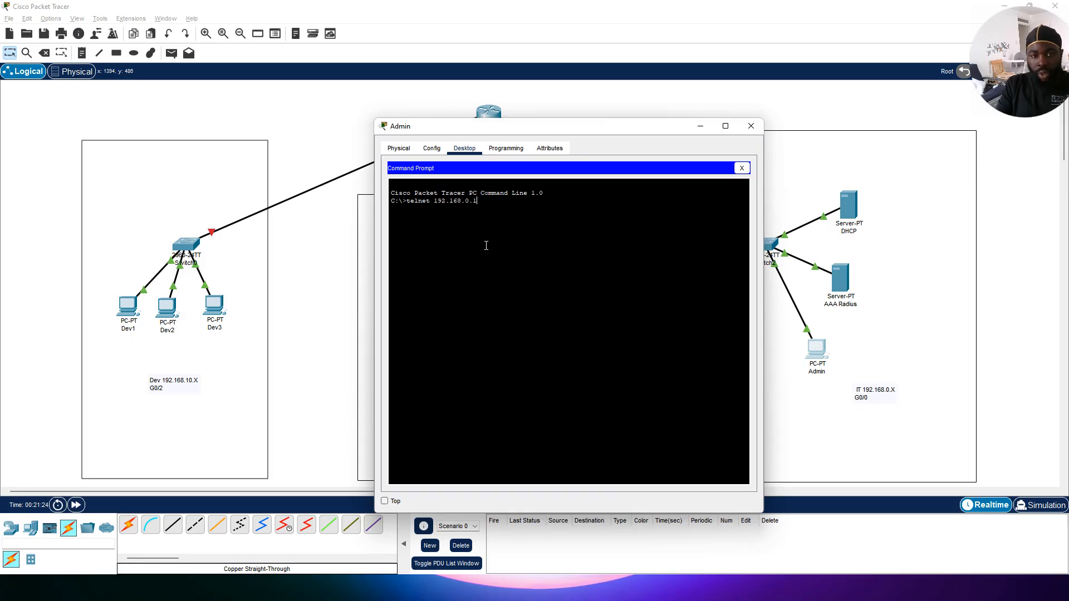
pyautogui.press('Return')
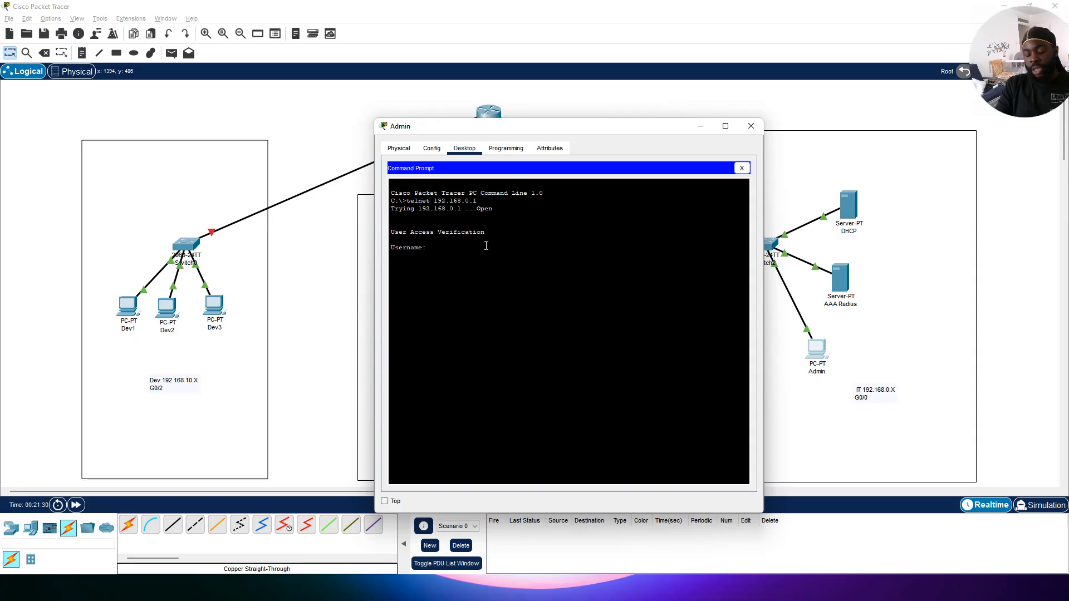
# Step: Log in to the router over telnet with username admin and the account password
pyautogui.write('admin')
pyautogui.press('Return')
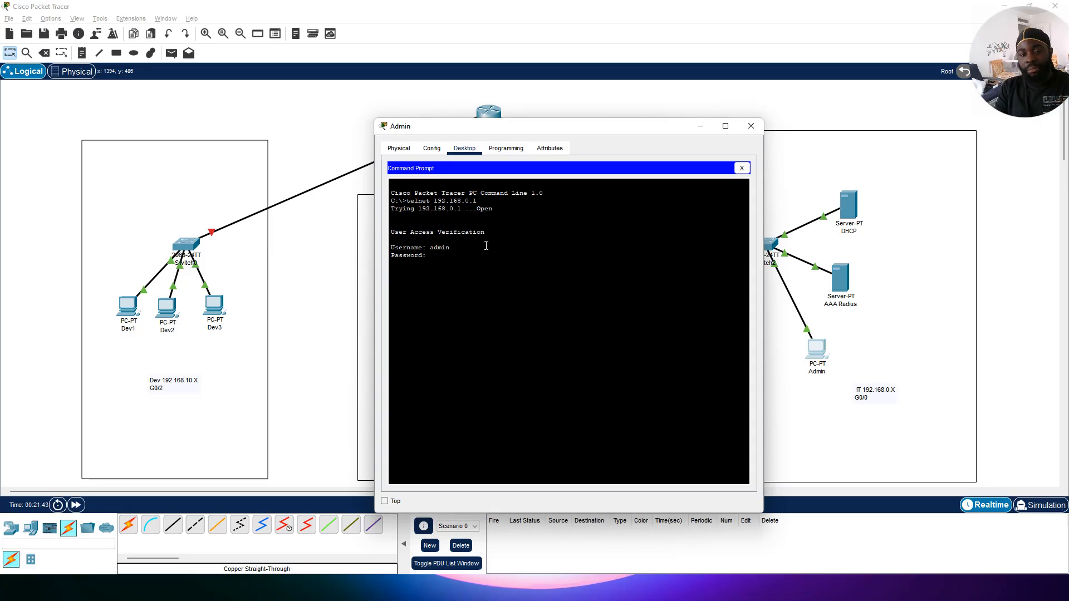
pyautogui.press('Return')
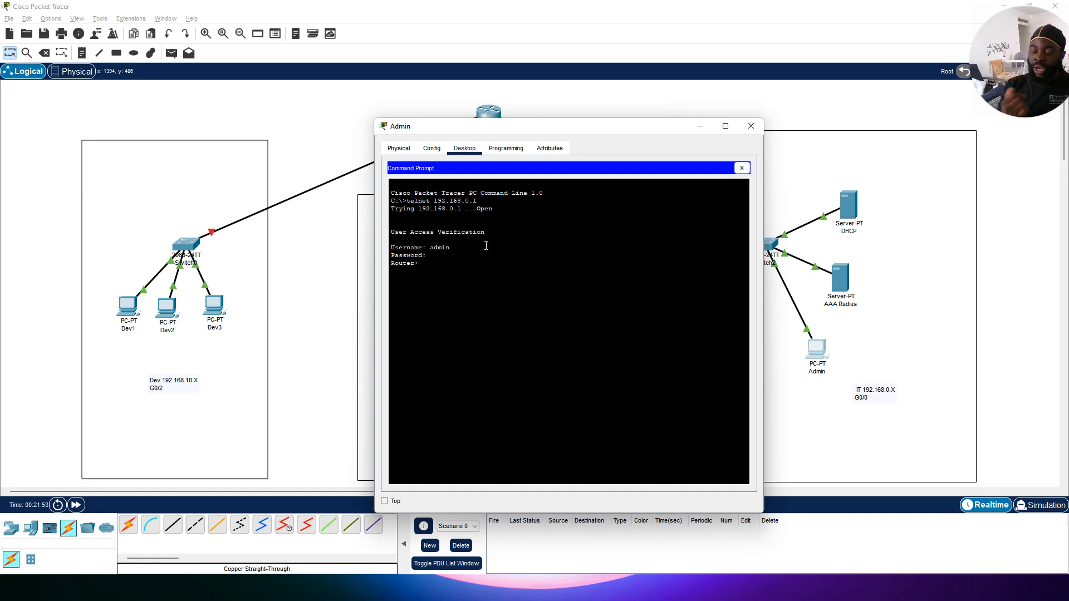
# Step: Over the telnet session, enter privileged EXEC mode with enable and then global configuration mode
pyautogui.write('en')
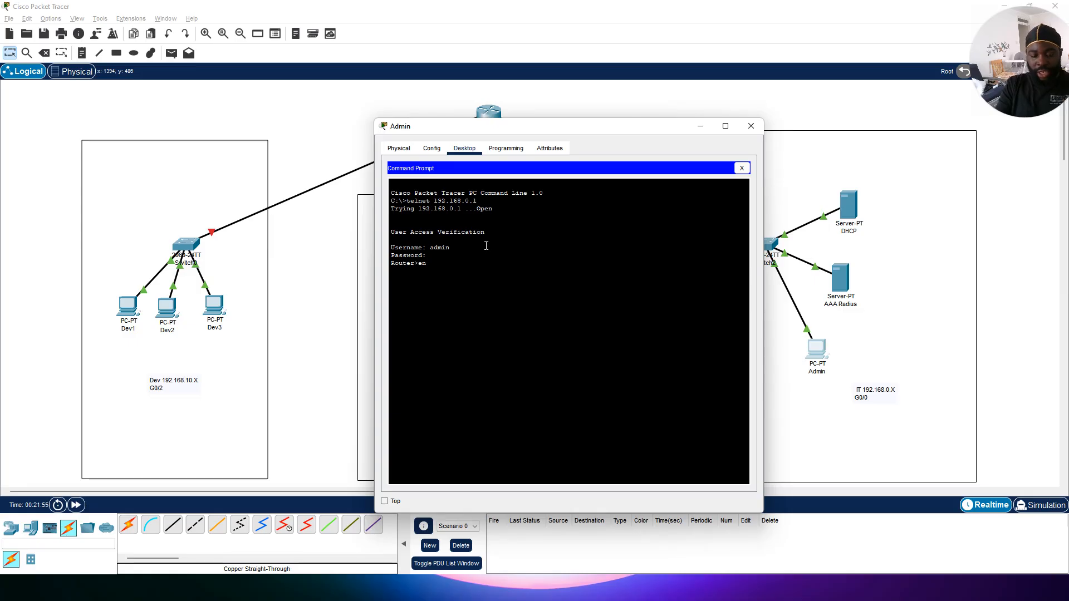
pyautogui.write('able')
pyautogui.press('Return')
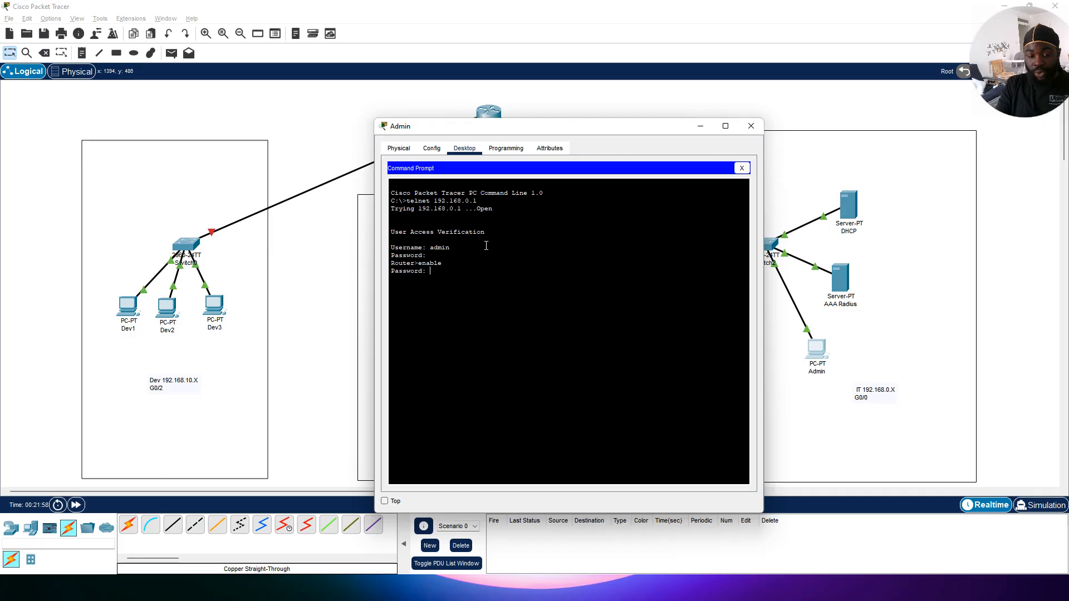
pyautogui.press('Return')
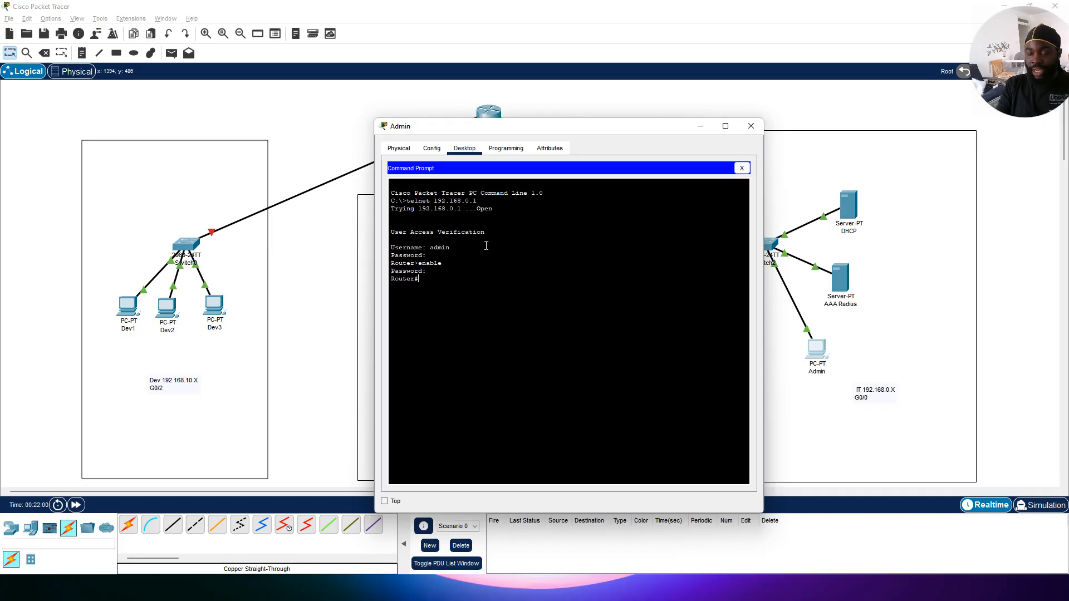
pyautogui.write('conf')
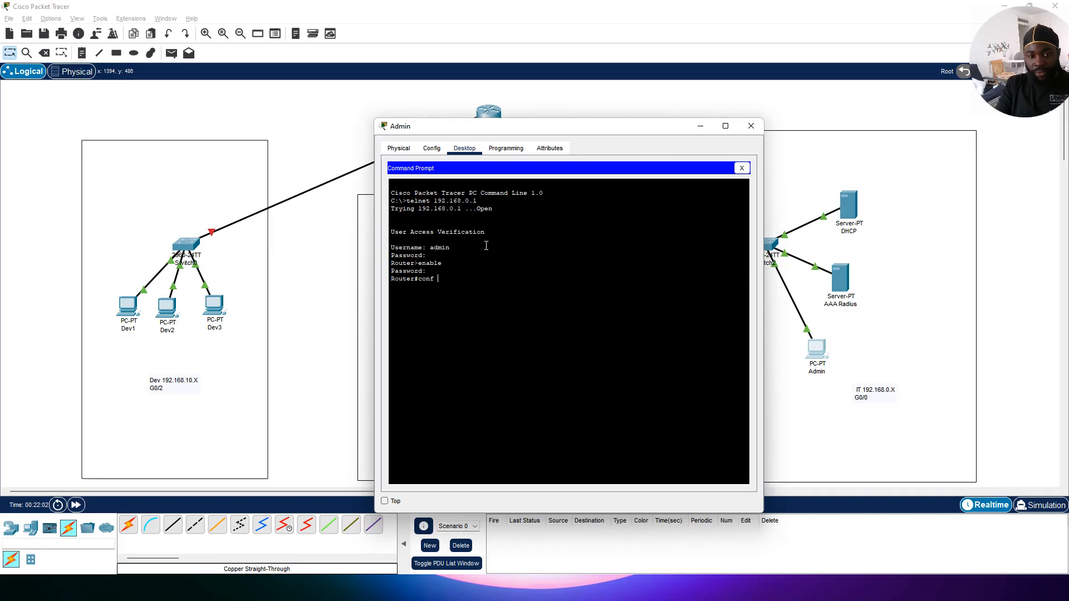
pyautogui.write(' t')
pyautogui.press('Return')
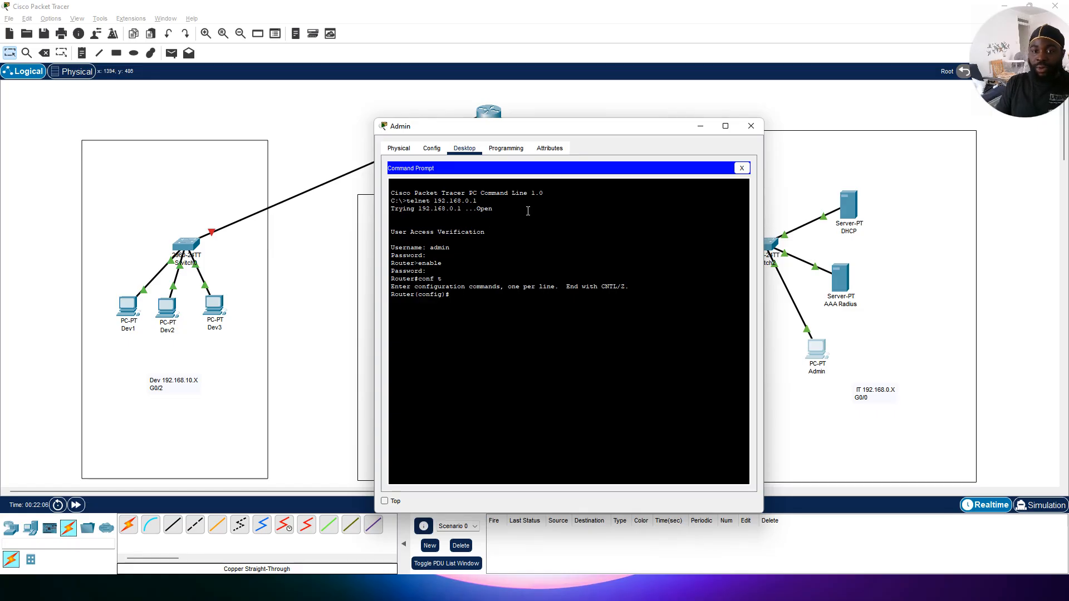
# Step: Configure router interface G0/1 with IP address 192.168.5.1 and subnet mask 255.255.255.0
pyautogui.moveTo(579, 126); pyautogui.dragTo(787, 110)
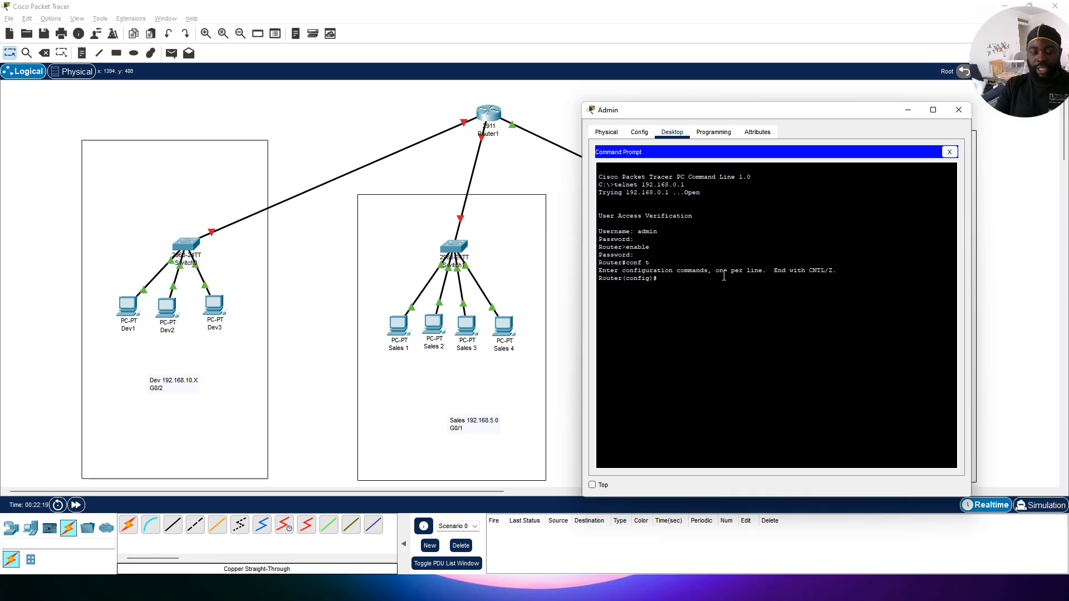
pyautogui.write('int')
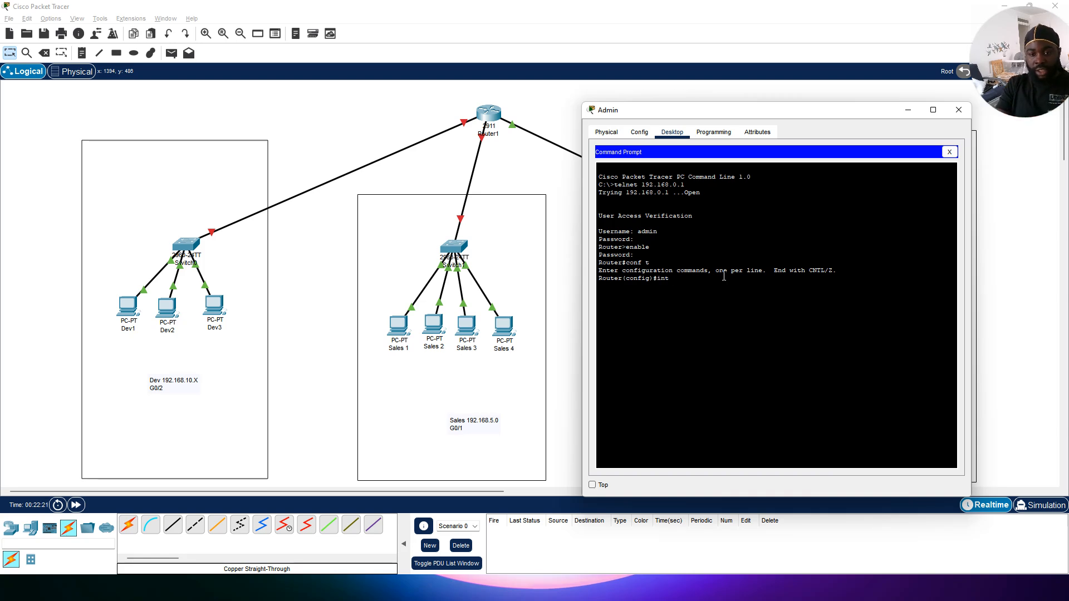
pyautogui.write(' g0')
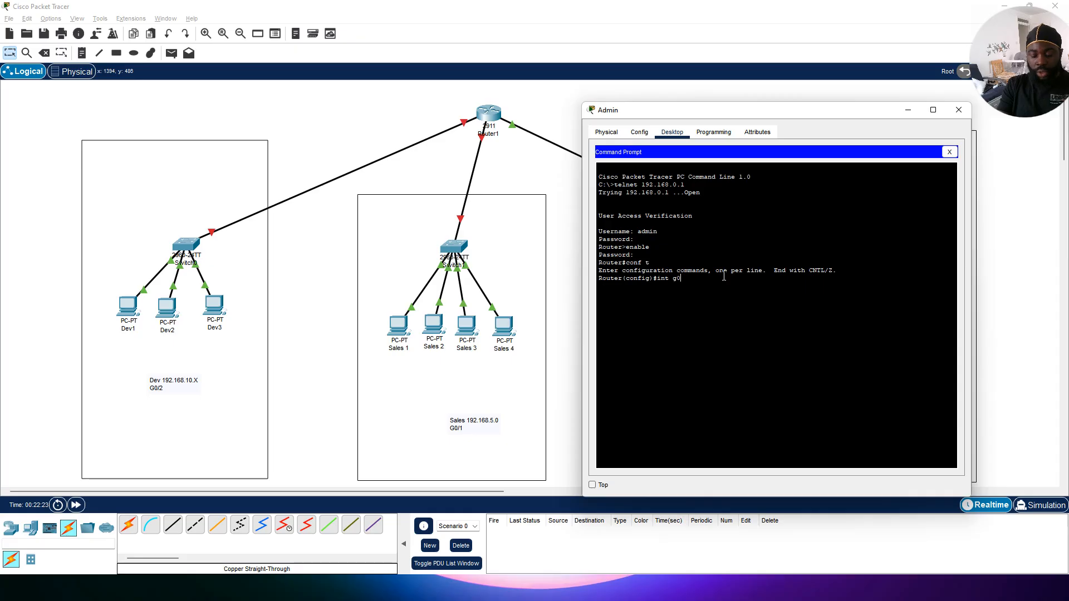
pyautogui.write('/1')
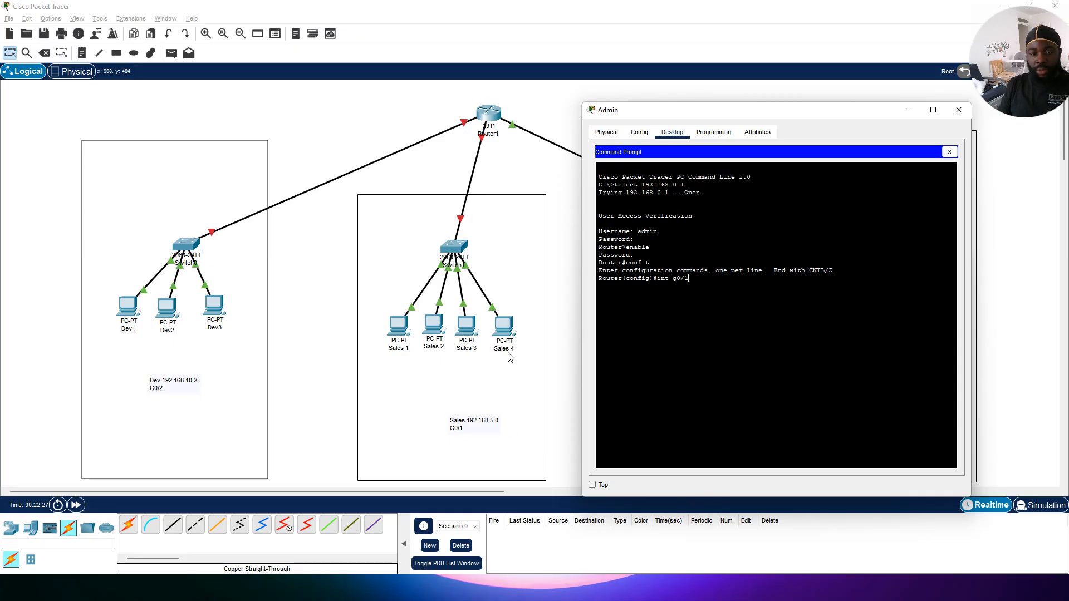
pyautogui.press('Return')
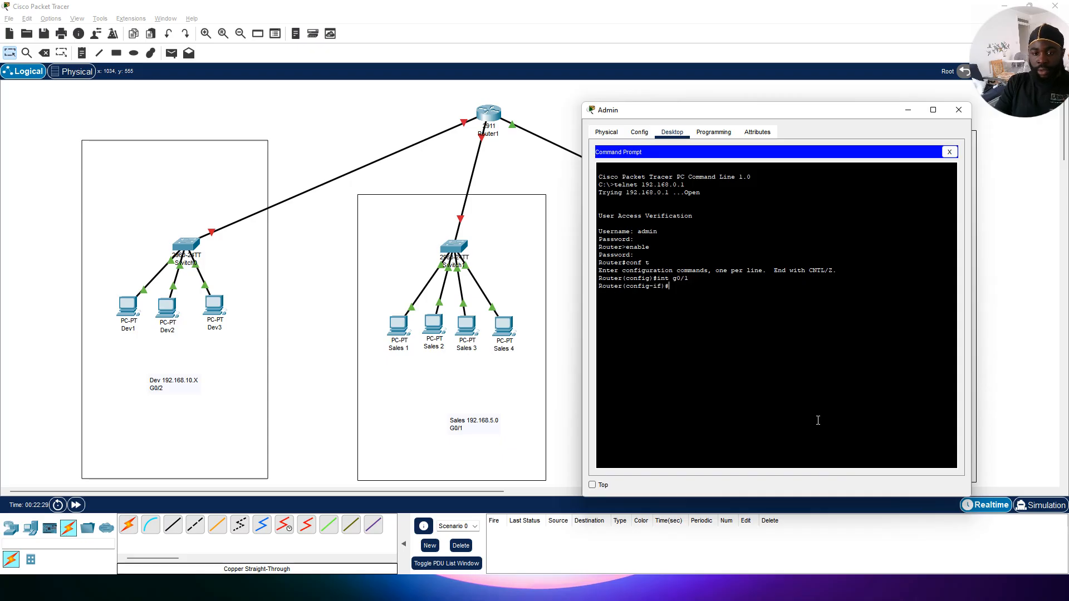
pyautogui.write('ip add')
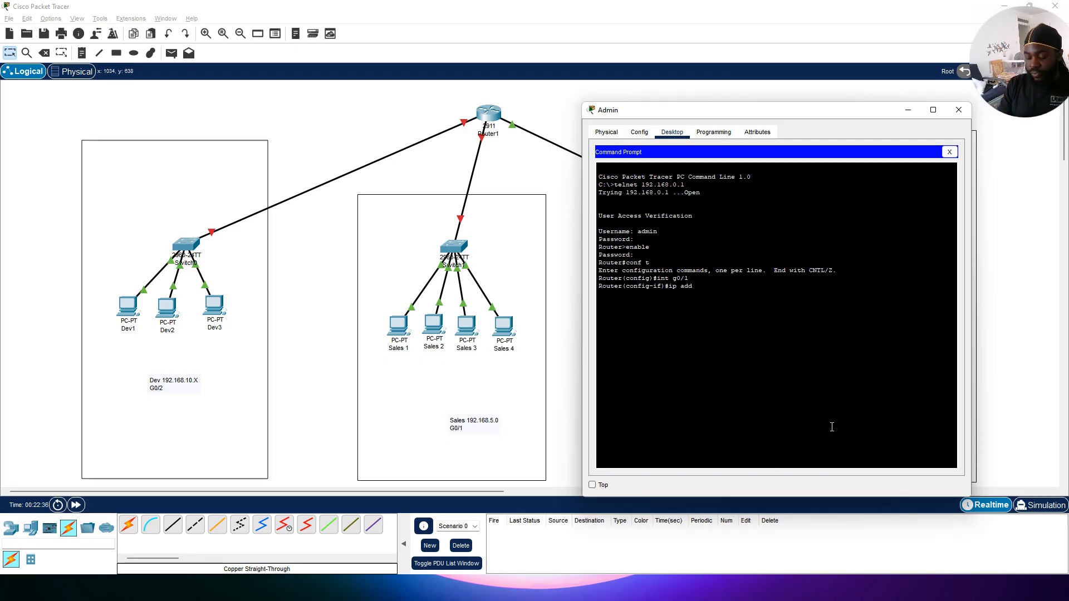
pyautogui.write('192')
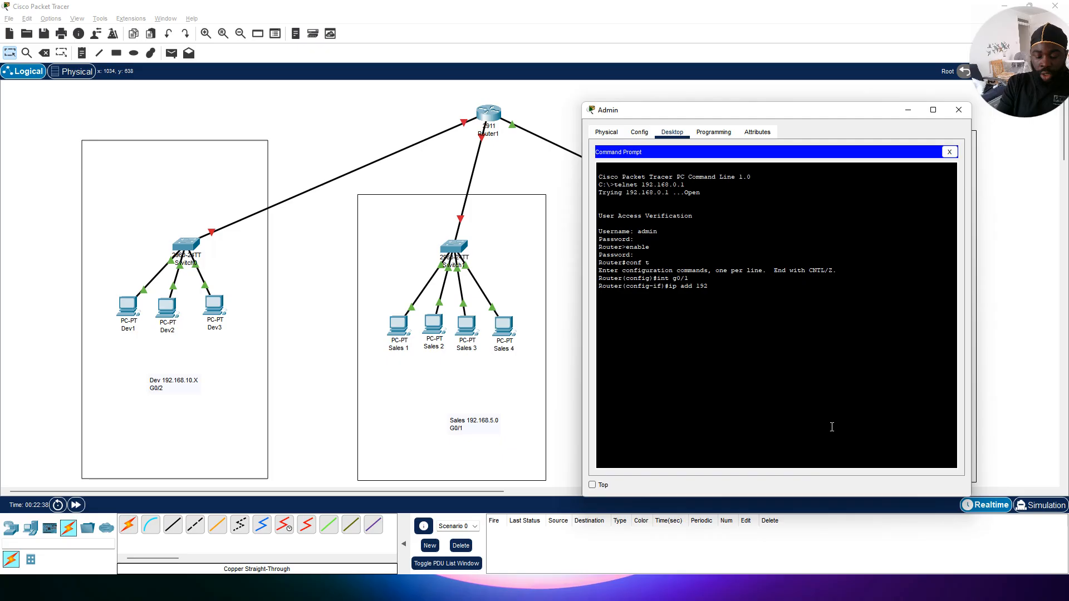
pyautogui.write('.168.5.1')
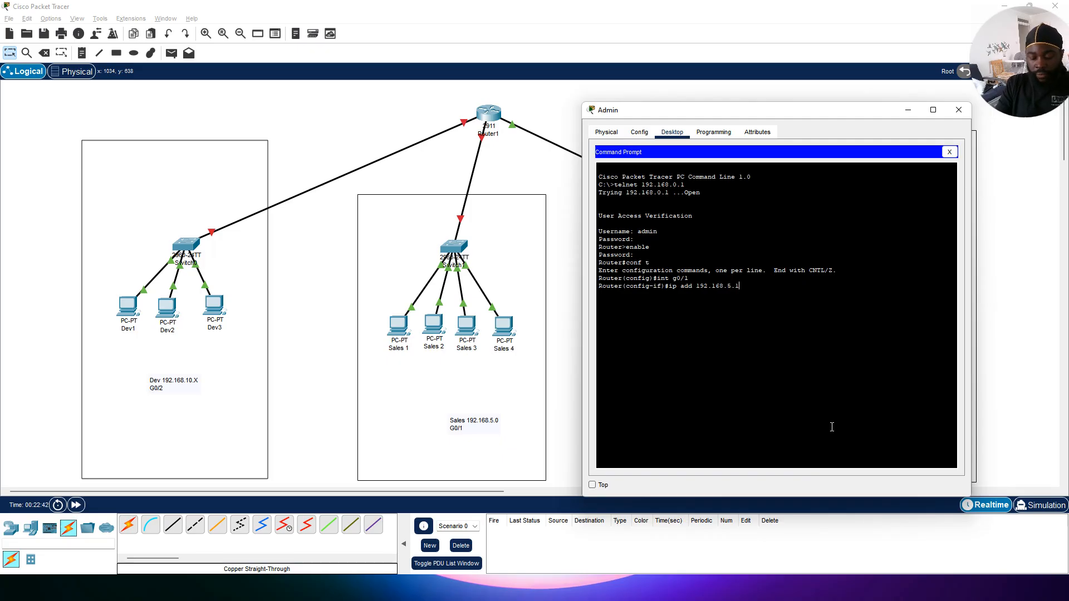
pyautogui.write(' 255.')
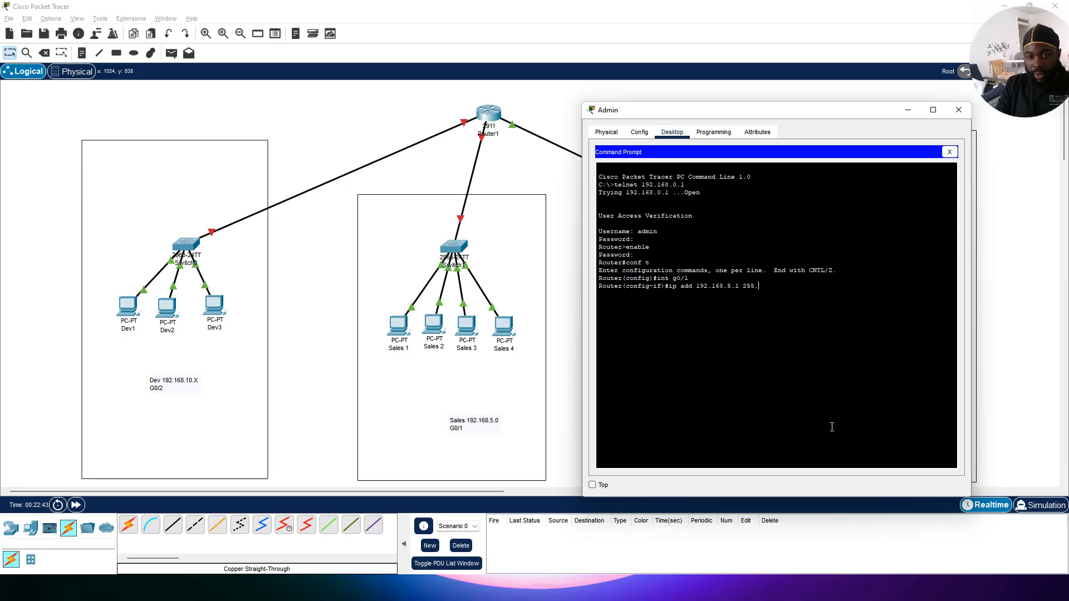
pyautogui.write('255.255')
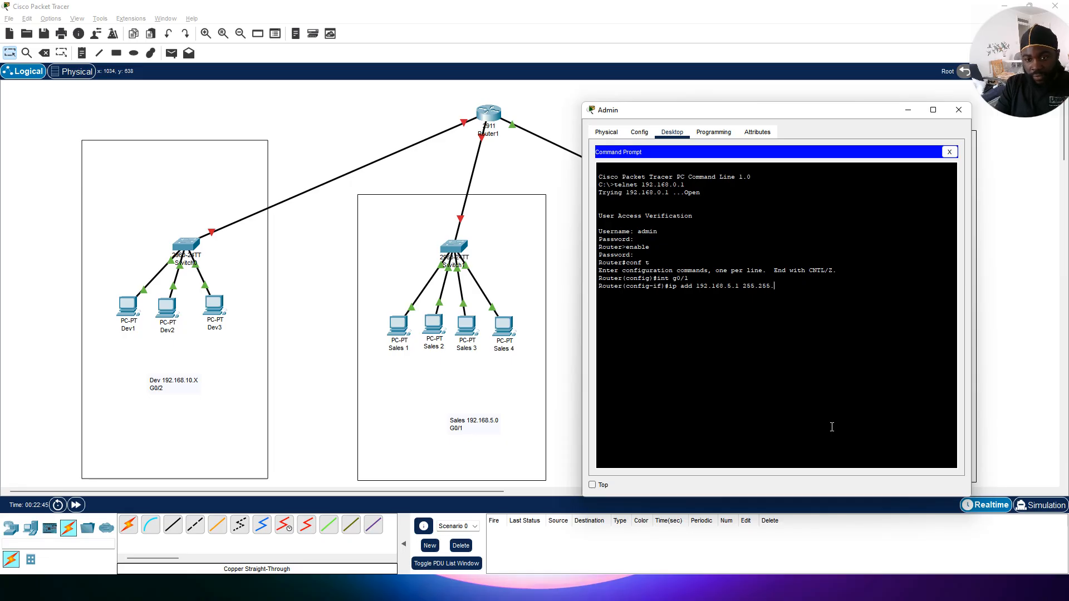
pyautogui.write('.0')
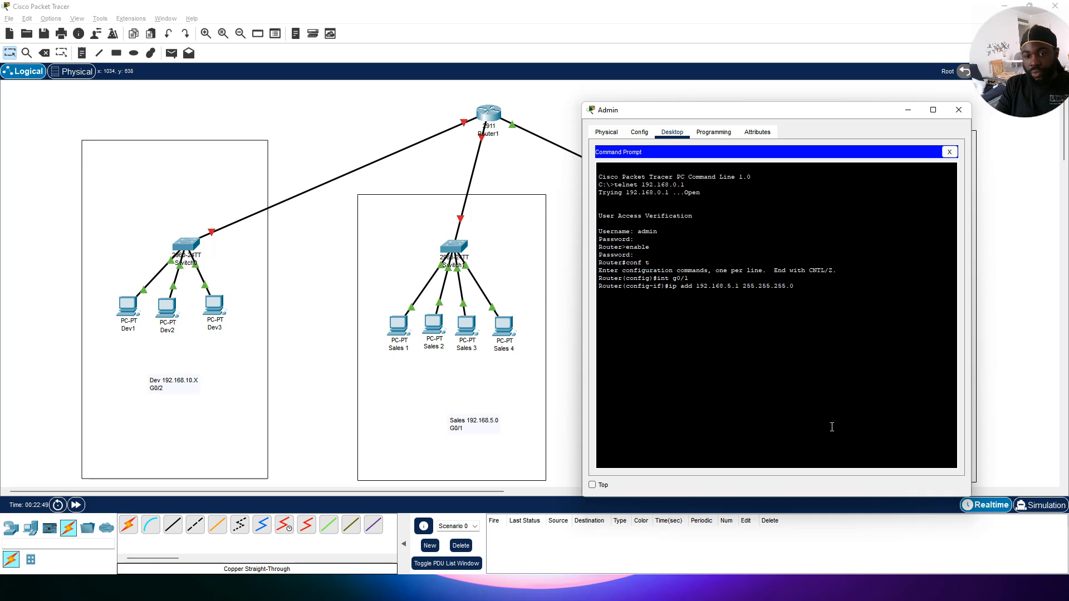
pyautogui.press('Return')
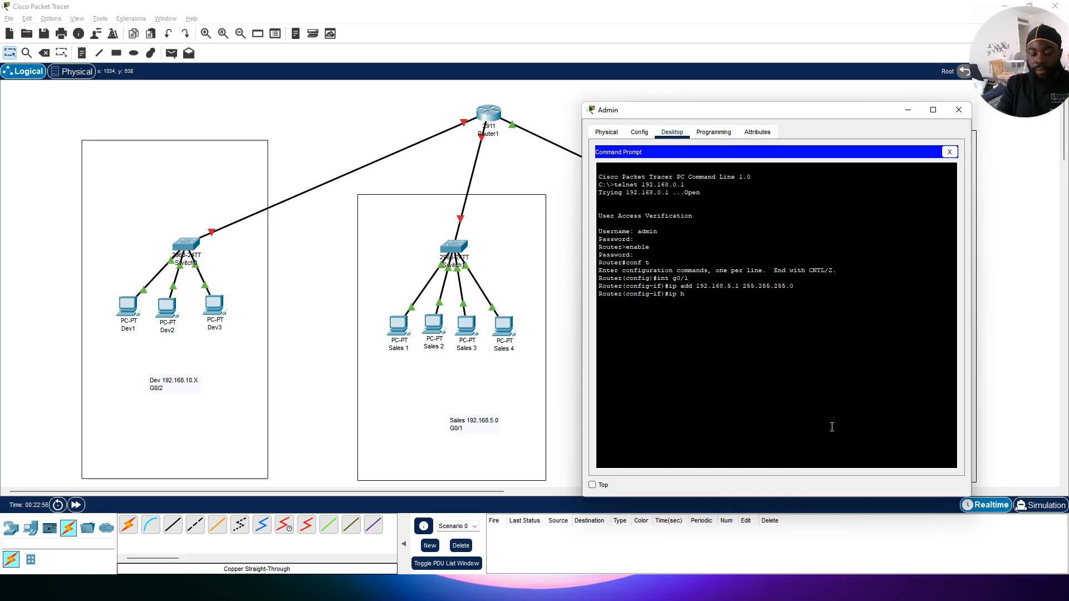
# Step: Set G0/1's DHCP helper address to 192.168.0.2, bring the interface up with no shutdown, and exit it
pyautogui.press('Tab')
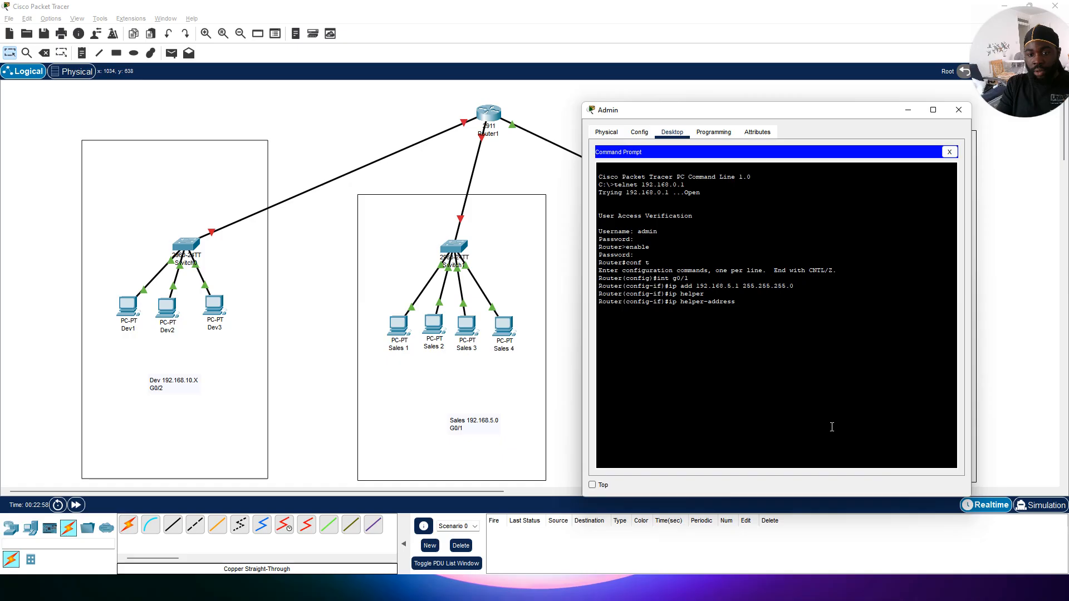
pyautogui.write('192')
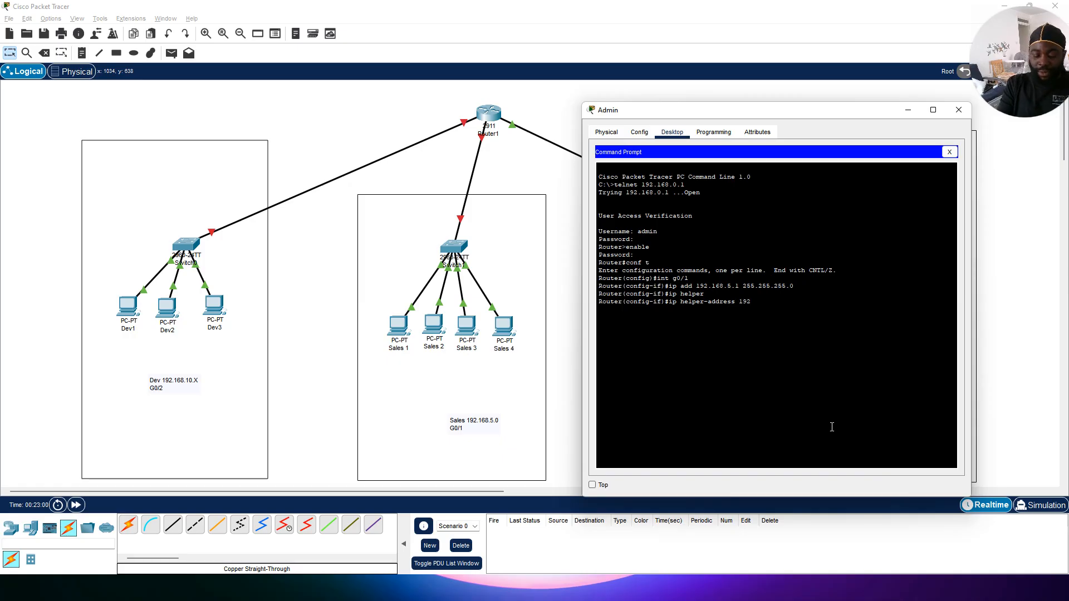
pyautogui.write('.168')
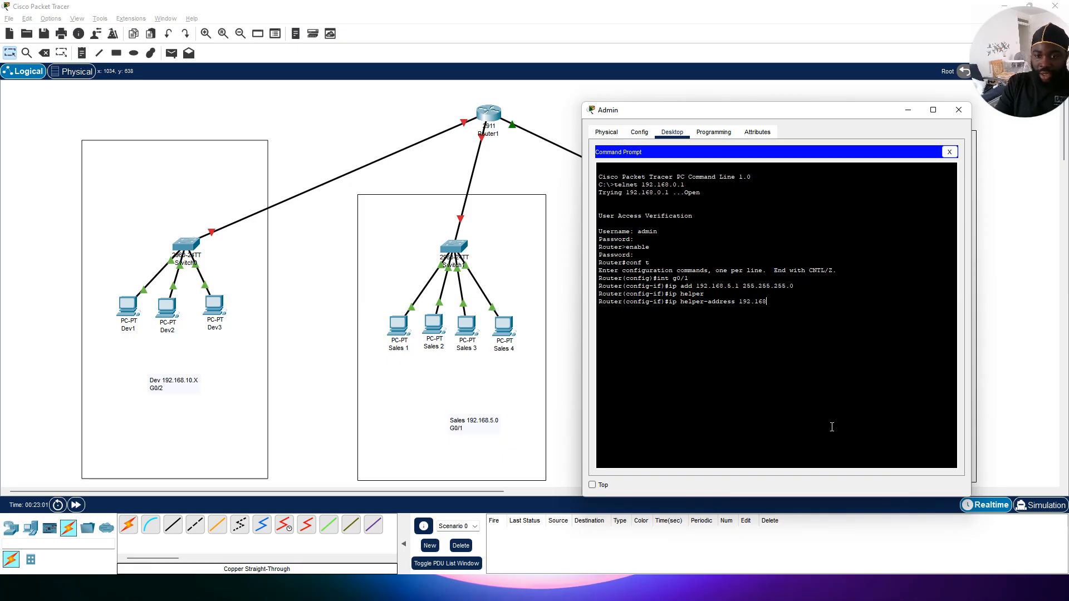
pyautogui.write('.0.2')
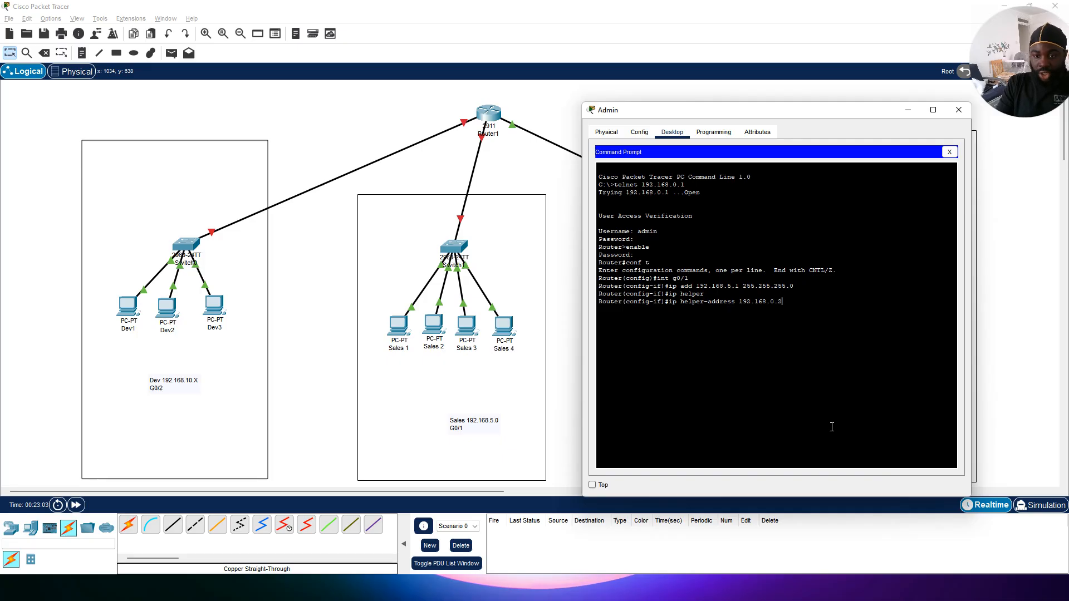
pyautogui.press('Return')
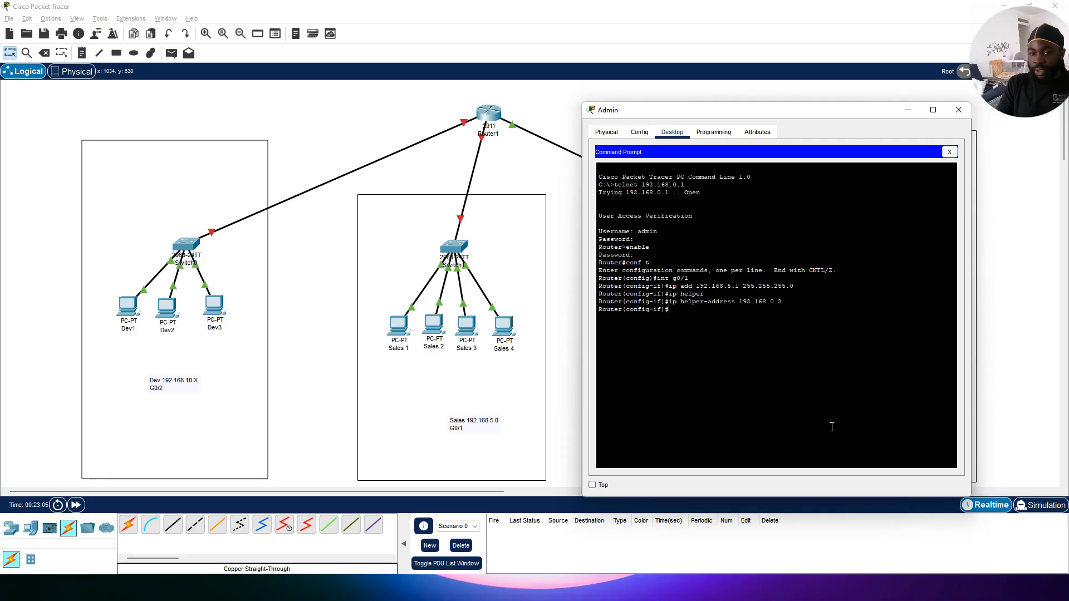
pyautogui.write('no shut')
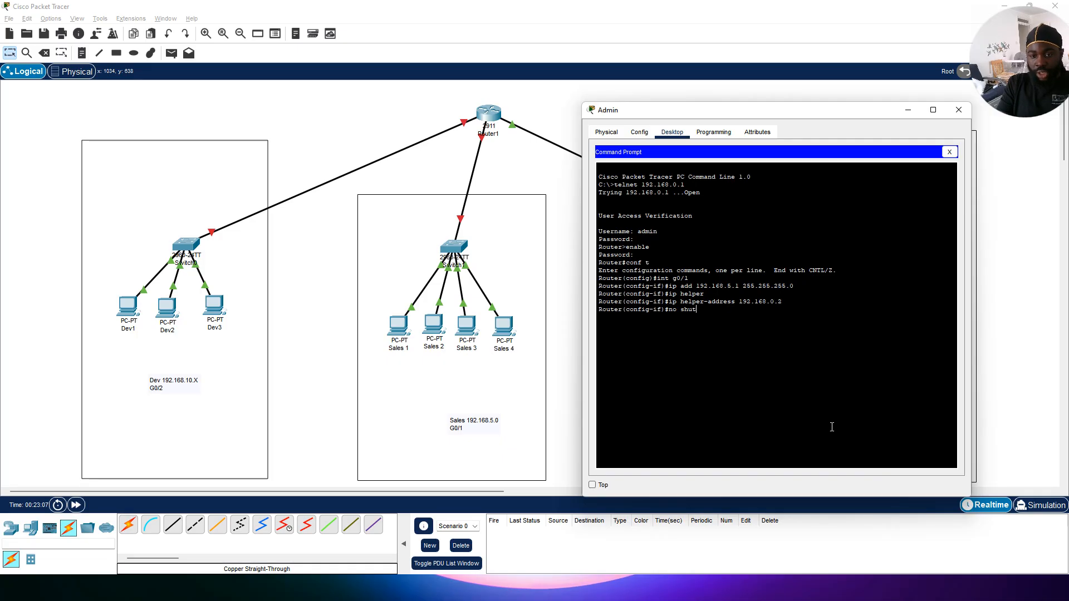
pyautogui.press('Return')
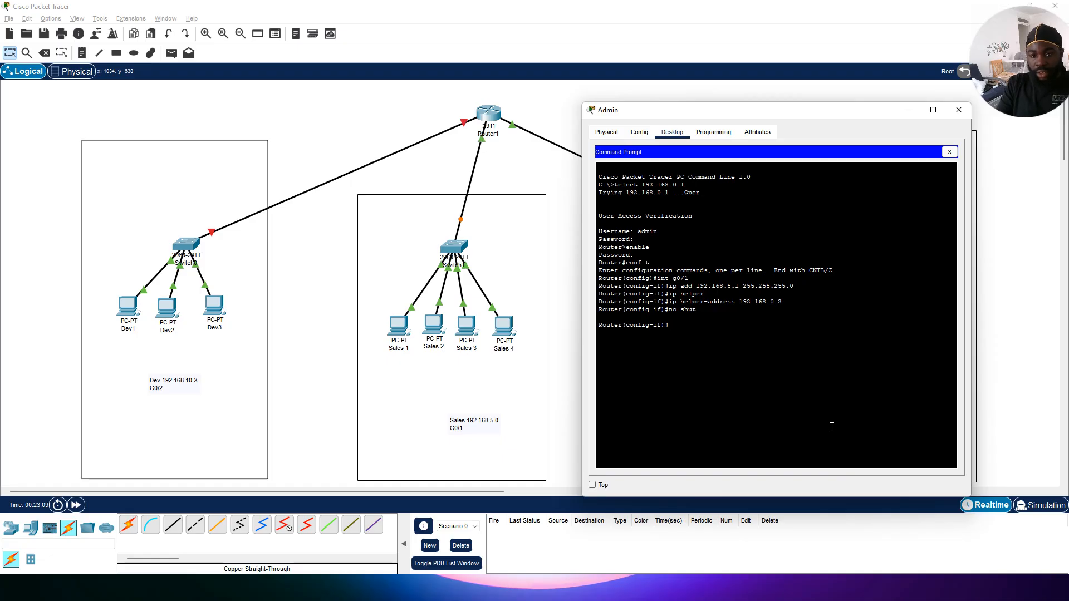
pyautogui.write('exit')
pyautogui.press('Return')
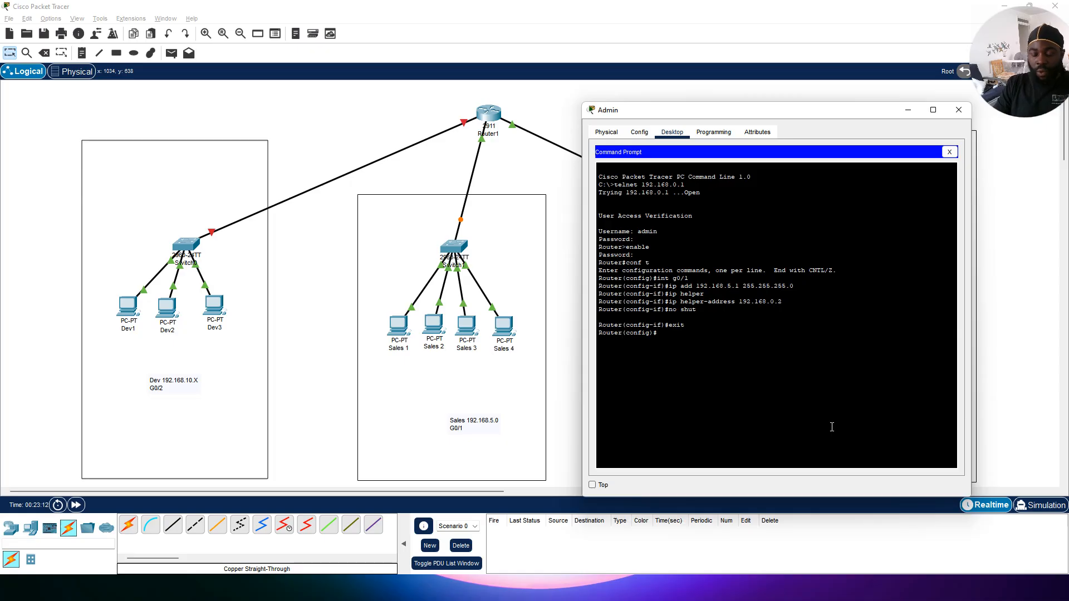
# Step: Configure interface G0/2 with IP address 192.168.10.1 and subnet mask 255.255.255.0
pyautogui.write('g0')
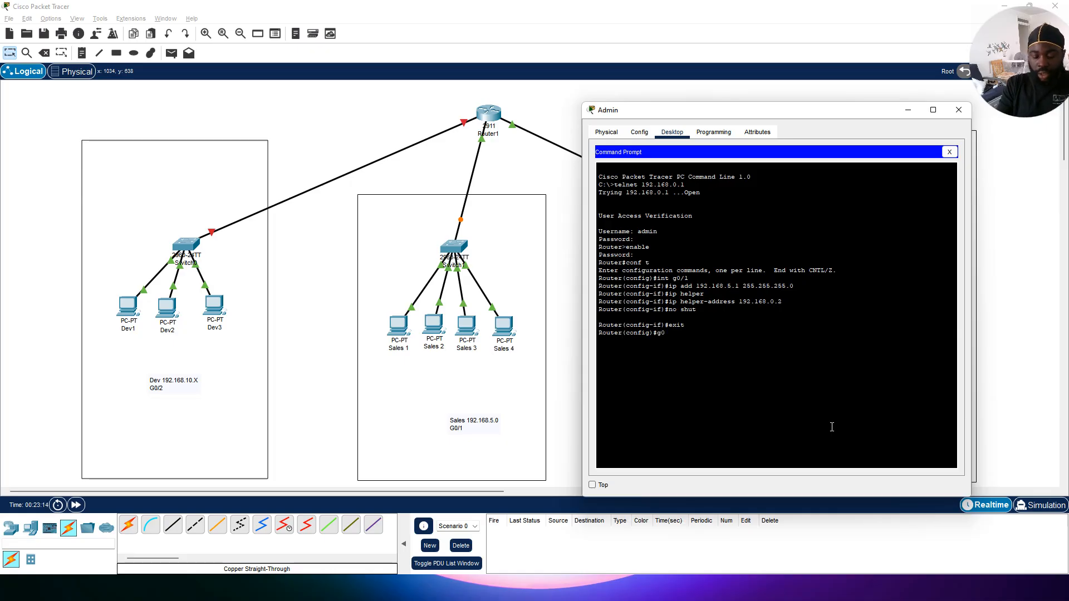
pyautogui.write('/2')
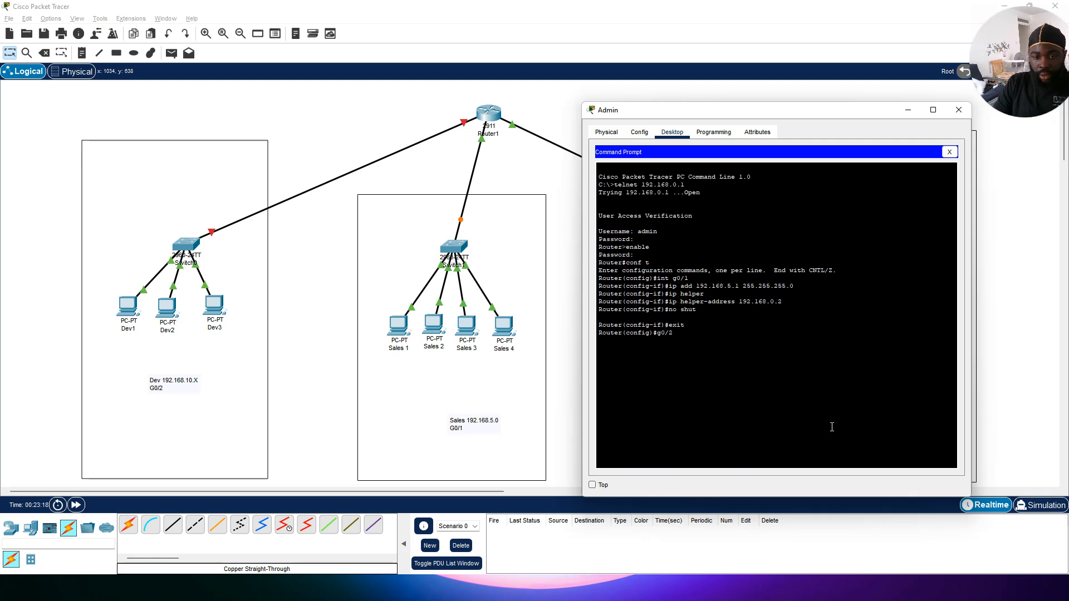
pyautogui.press('Return')
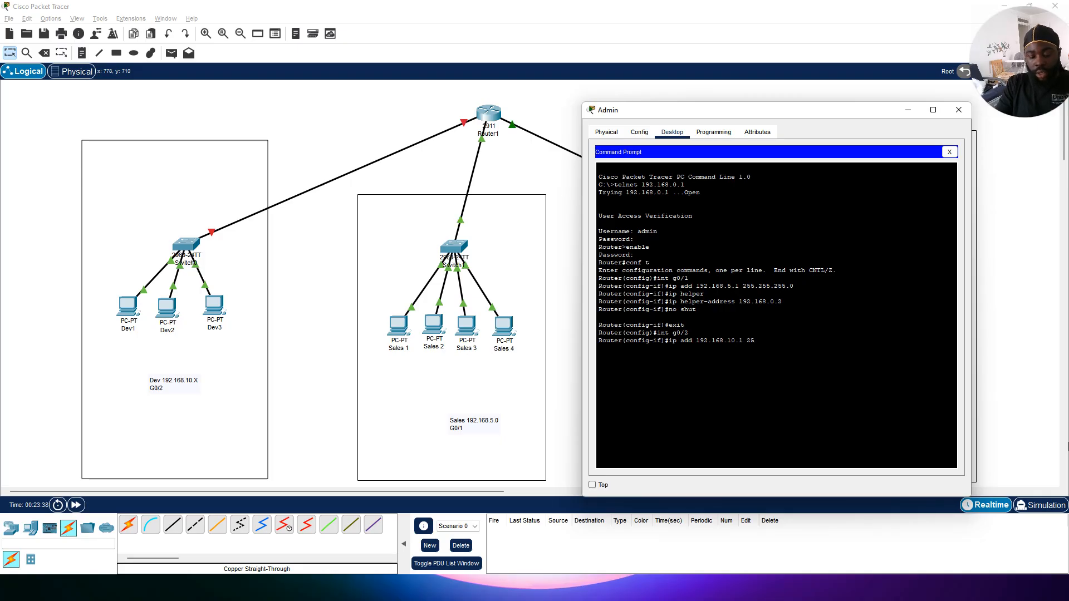
pyautogui.write('255.25')
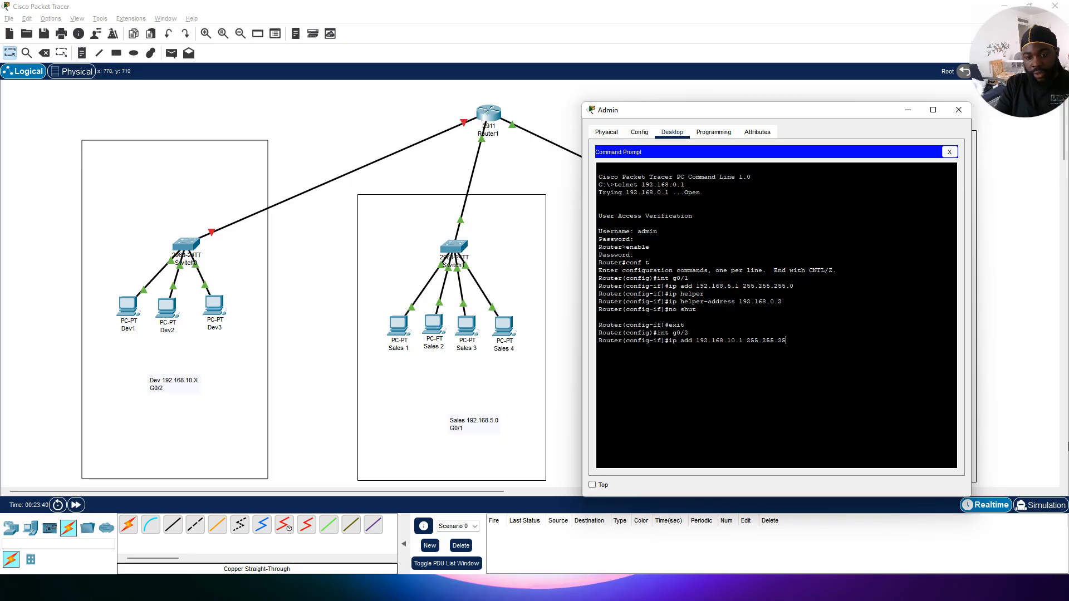
pyautogui.write('5.0')
pyautogui.press('Return')
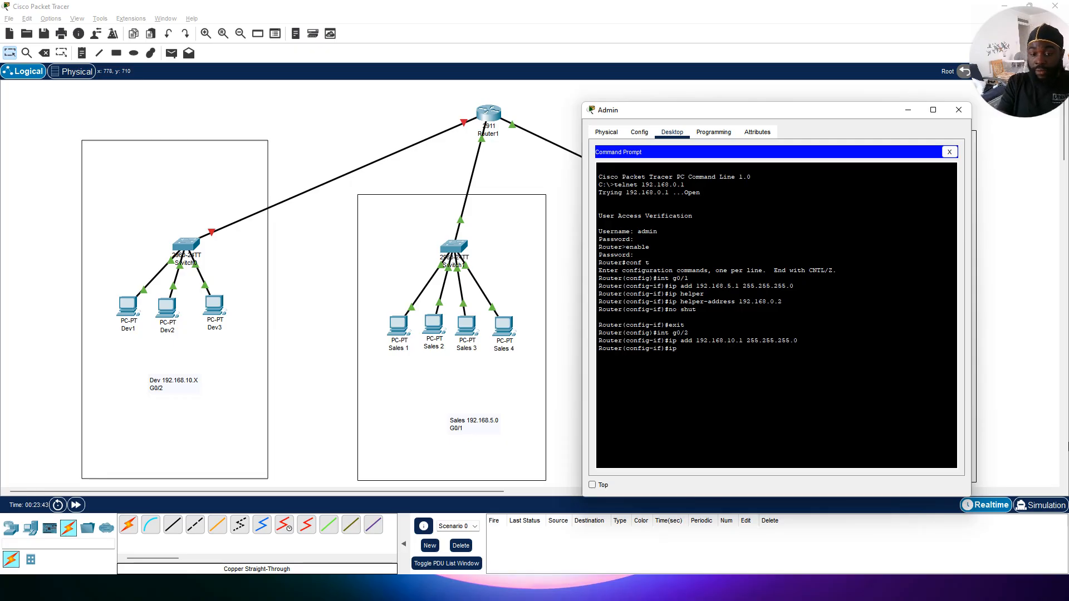
# Step: Set G0/2's DHCP helper address to 192.168.0.2
pyautogui.write('per')
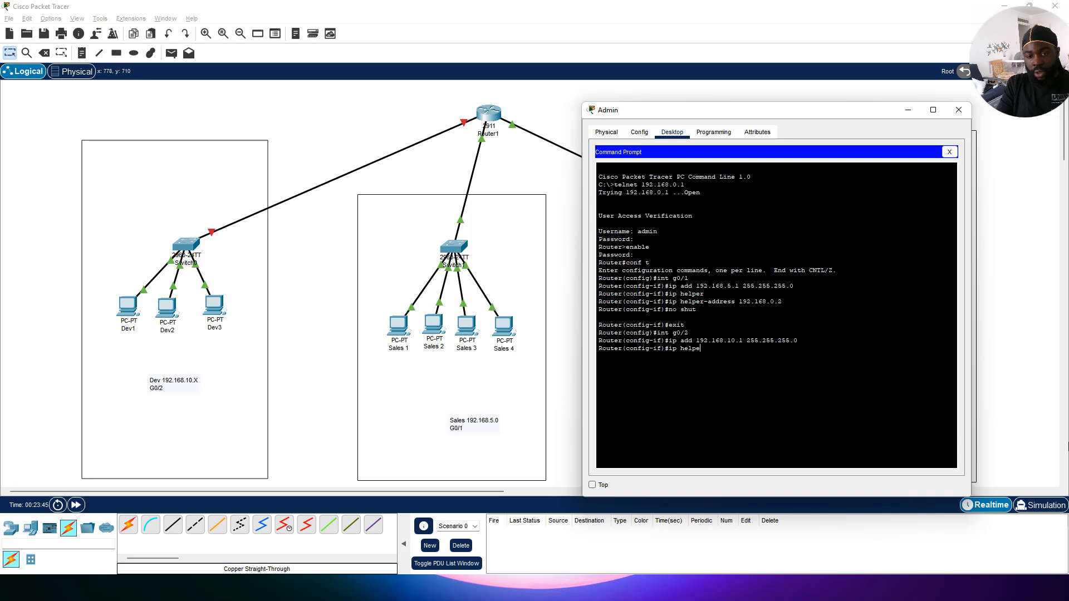
pyautogui.press('Tab')
pyautogui.write('192')
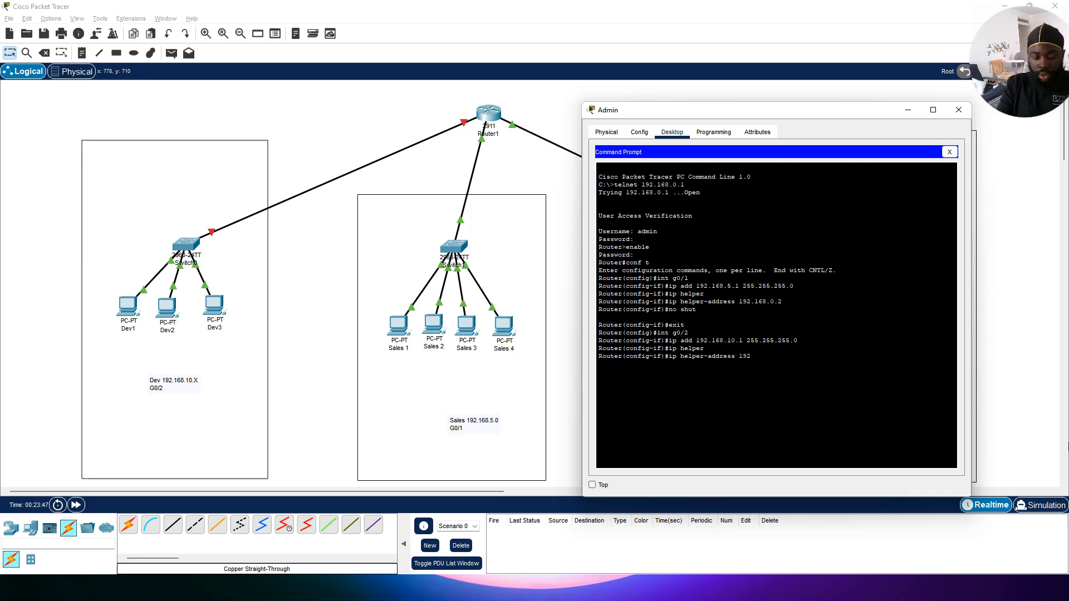
pyautogui.write('.1')
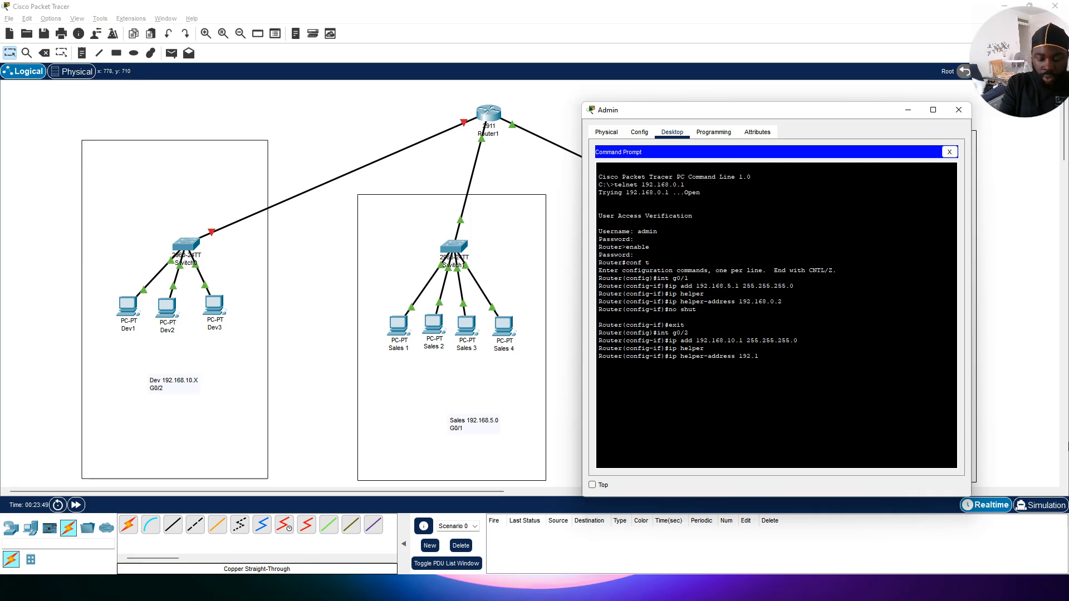
pyautogui.write('68.0')
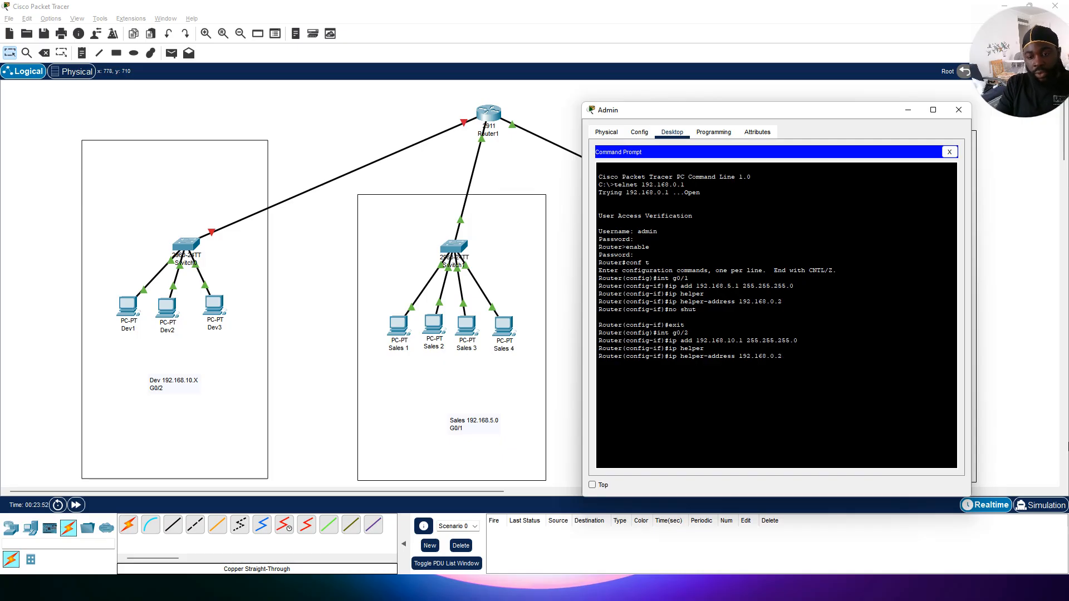
pyautogui.write('.2')
pyautogui.press('Return')
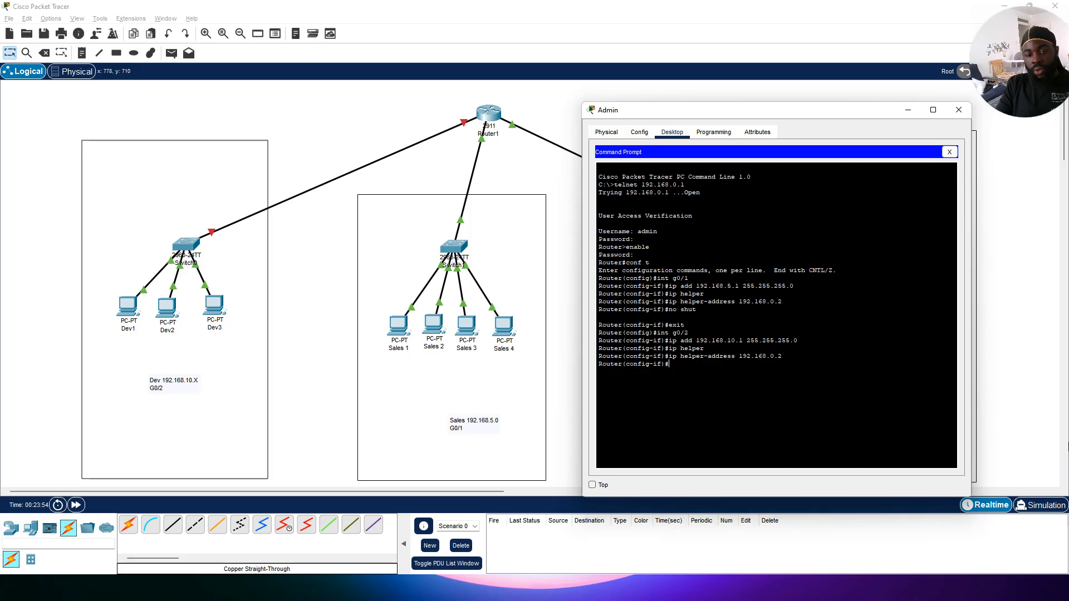
# Step: Bring interface G0/2 up with no shutdown and exit interface configuration
pyautogui.write('no shut')
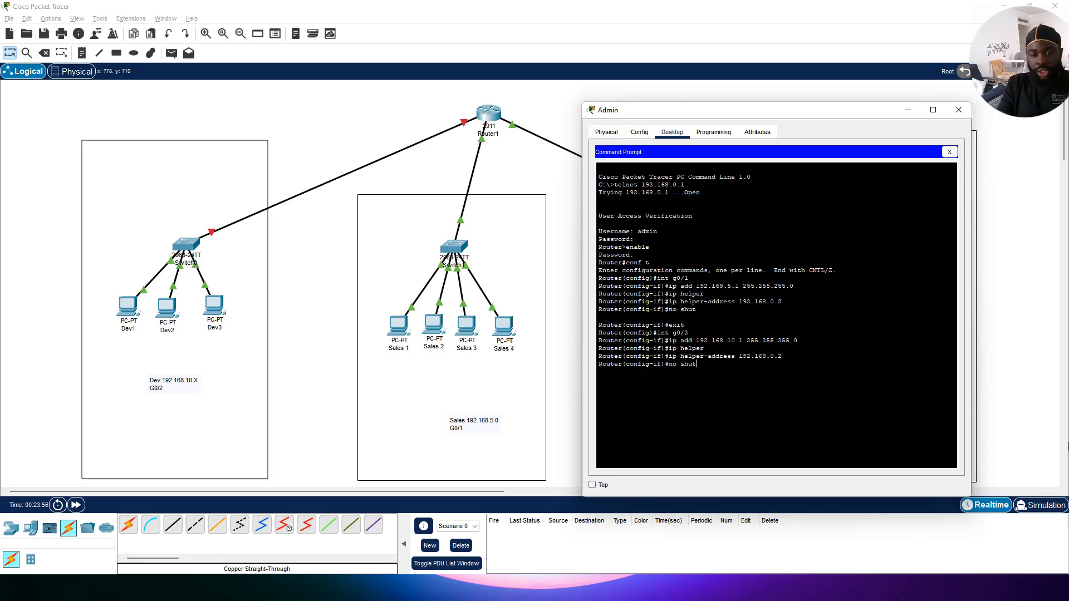
pyautogui.press('Return')
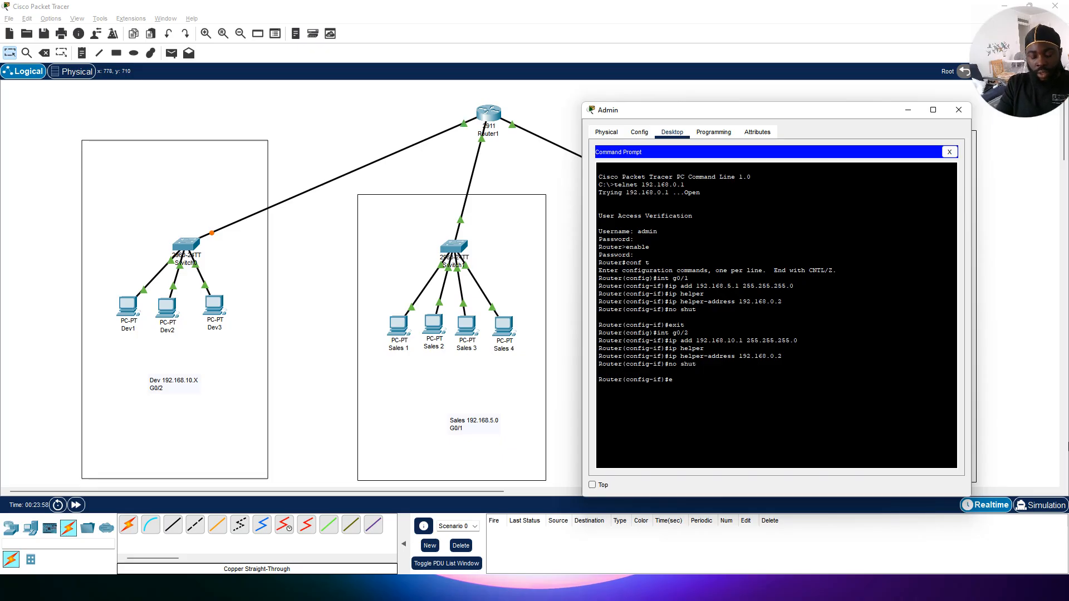
pyautogui.write('exit')
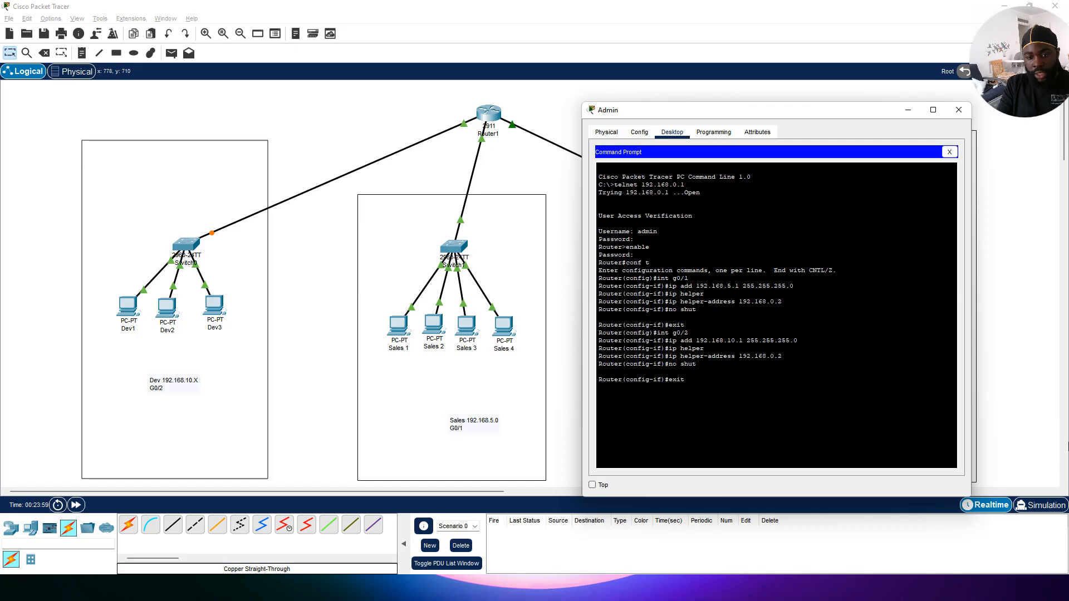
pyautogui.press('Return')
# Step: Save the router configuration with do wr and close the Admin PC window
pyautogui.write('do ')
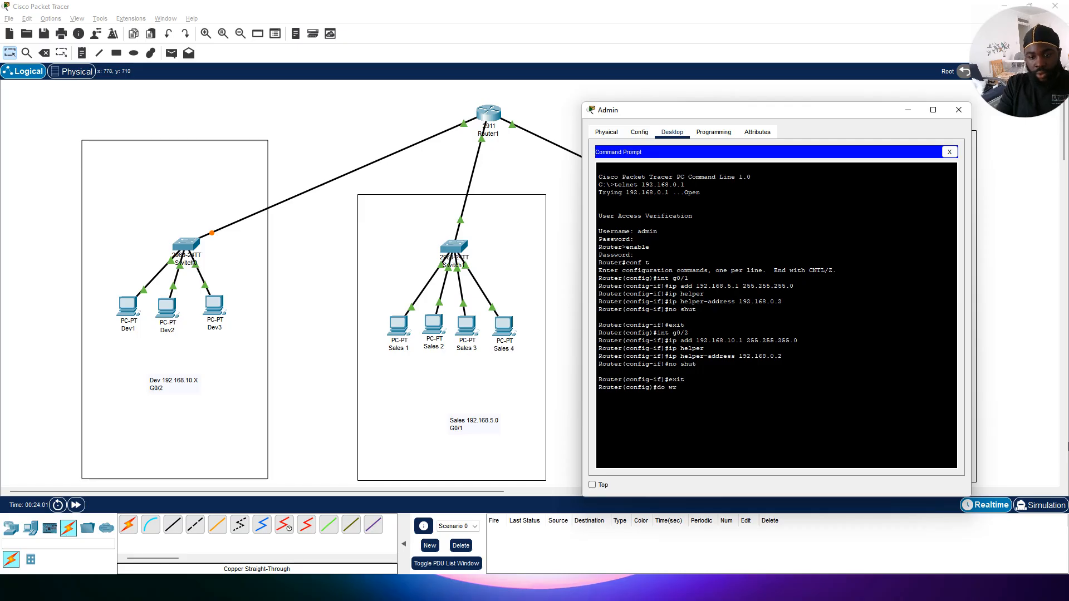
pyautogui.write('wr')
pyautogui.press('Return')
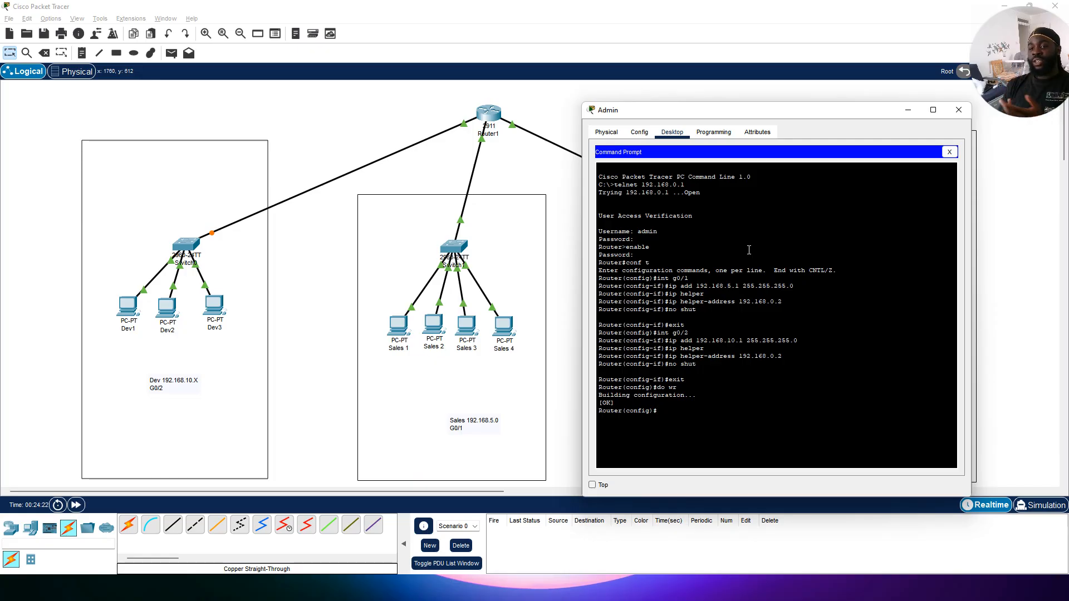
pyautogui.click(958, 110)
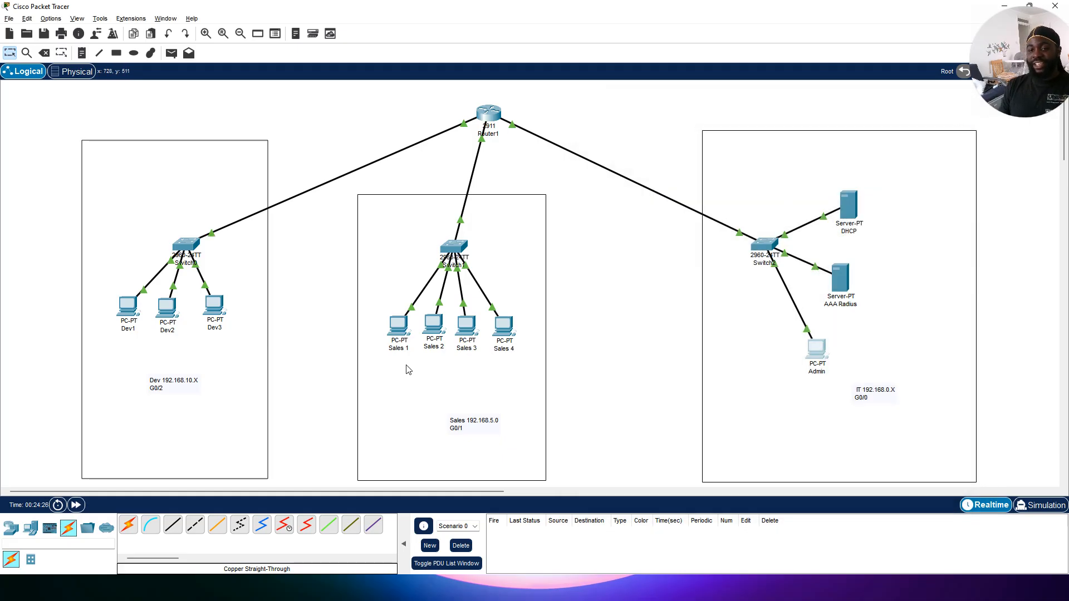
# Step: Switch Dev1's FastEthernet0 IP configuration to DHCP
pyautogui.click(127, 312)
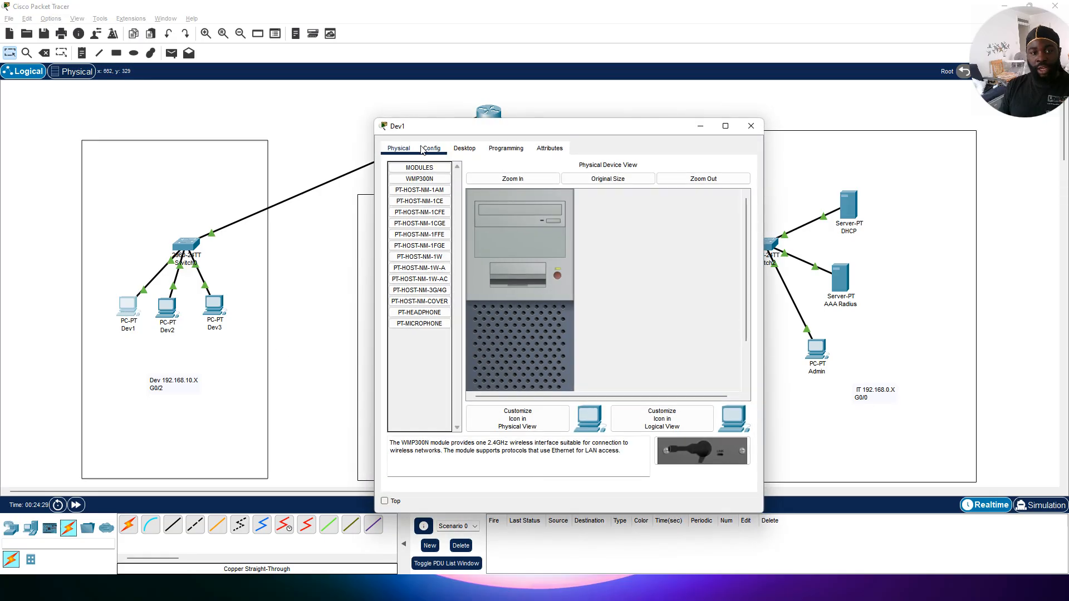
pyautogui.click(751, 125)
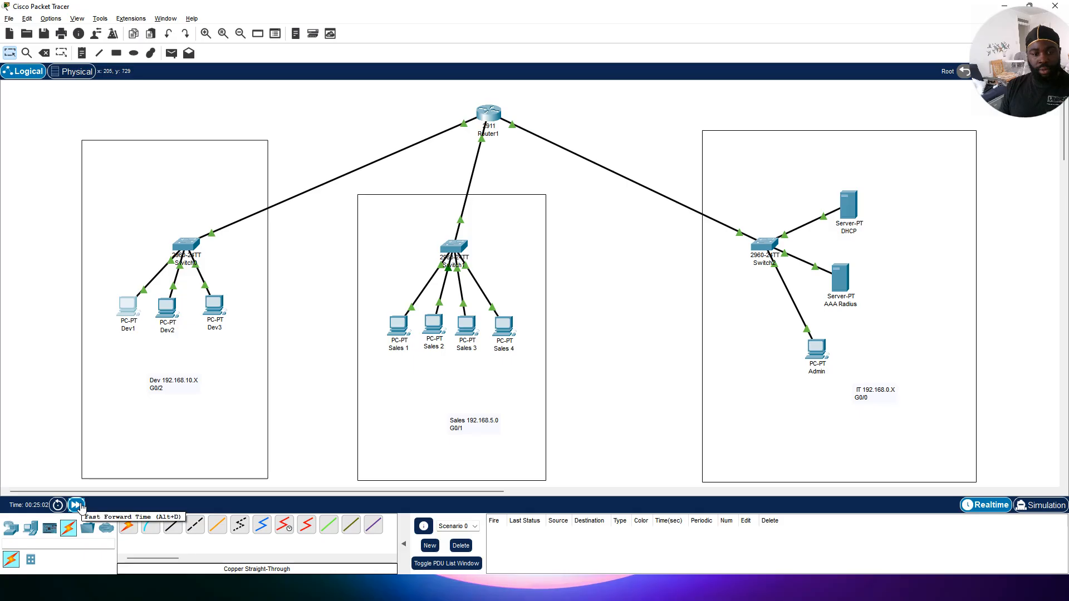
pyautogui.click(124, 307)
pyautogui.click(431, 148)
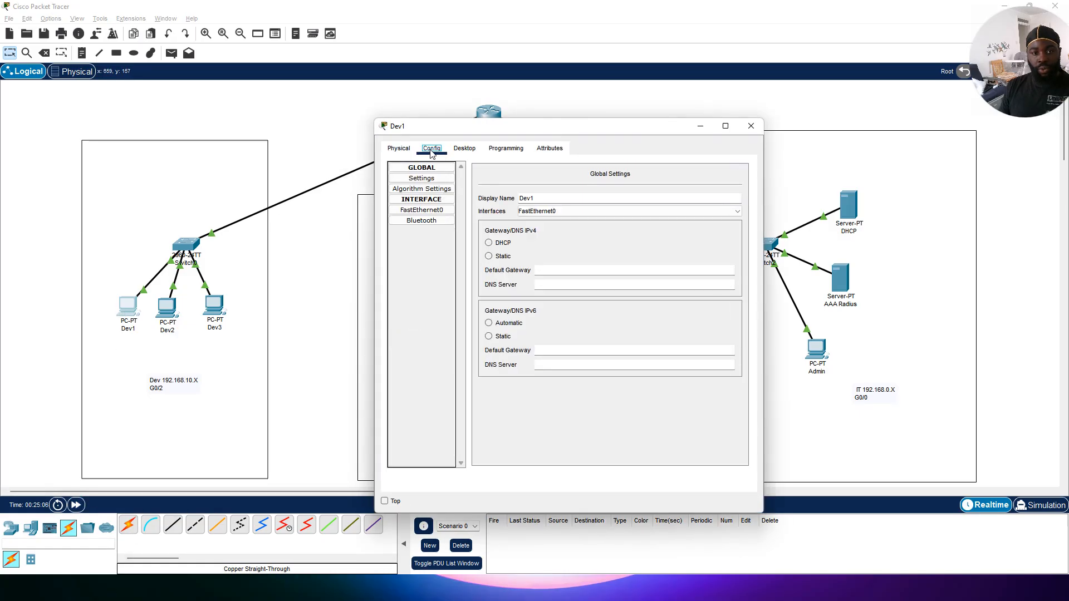
pyautogui.click(422, 210)
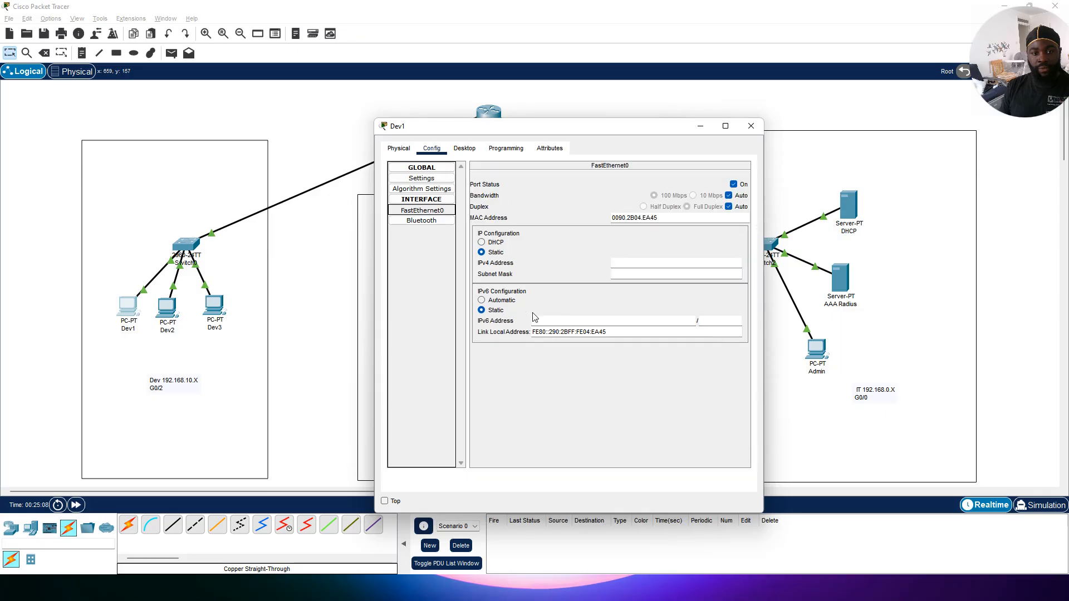
pyautogui.click(483, 243)
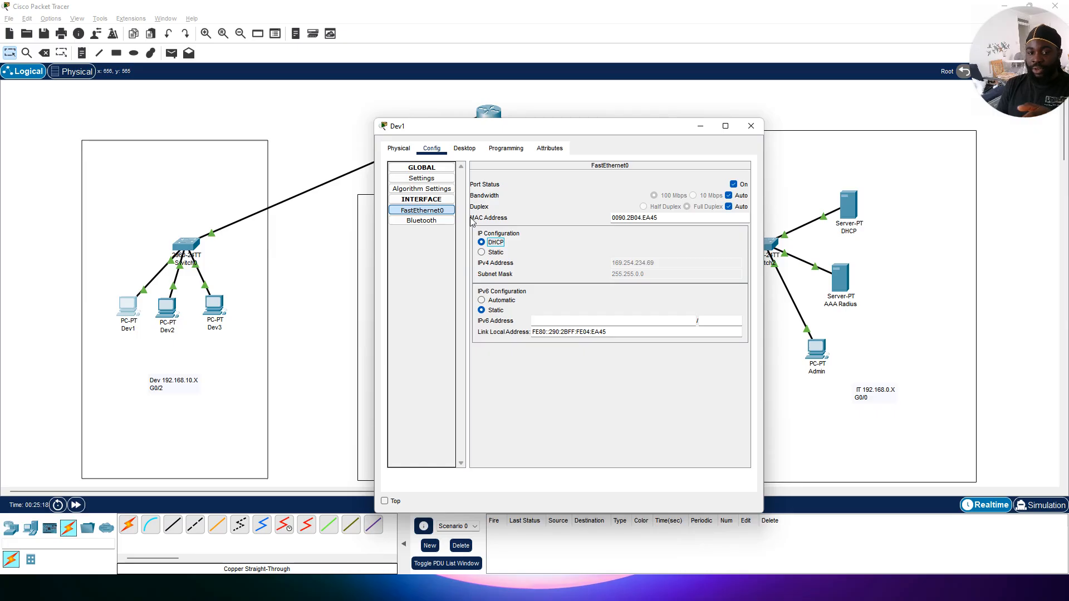
pyautogui.click(482, 252)
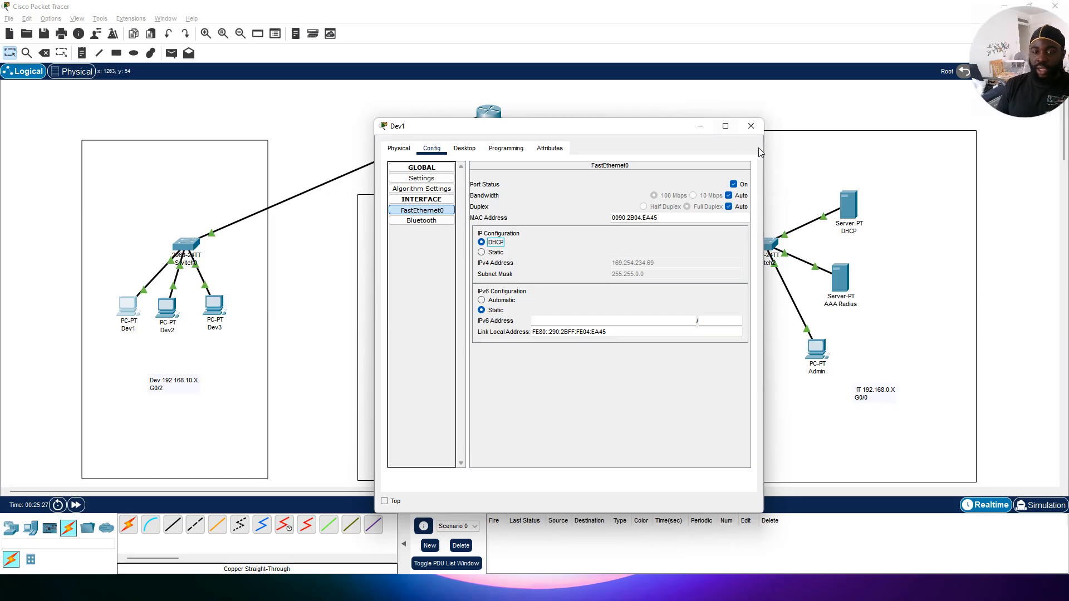
pyautogui.click(751, 126)
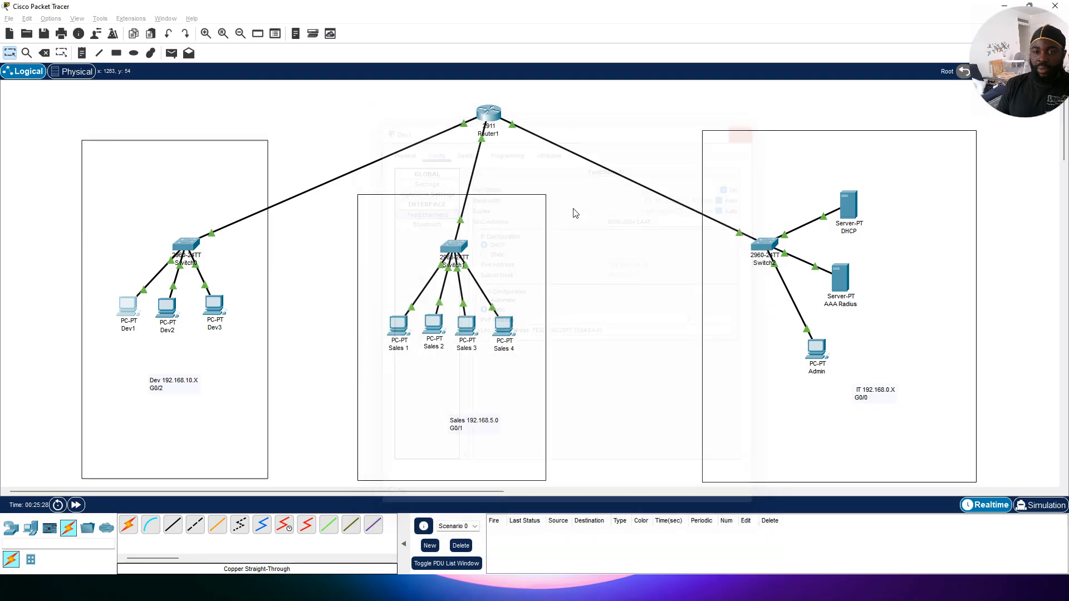
# Step: Switch Dev2's FastEthernet0 IP configuration to DHCP
pyautogui.click(167, 307)
pyautogui.click(432, 149)
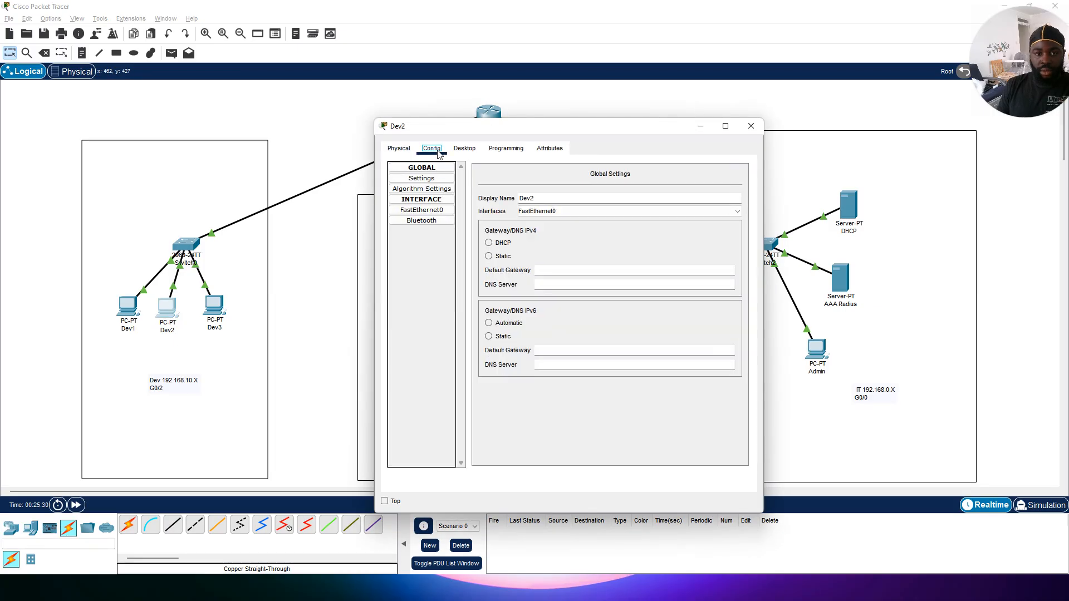
pyautogui.click(422, 211)
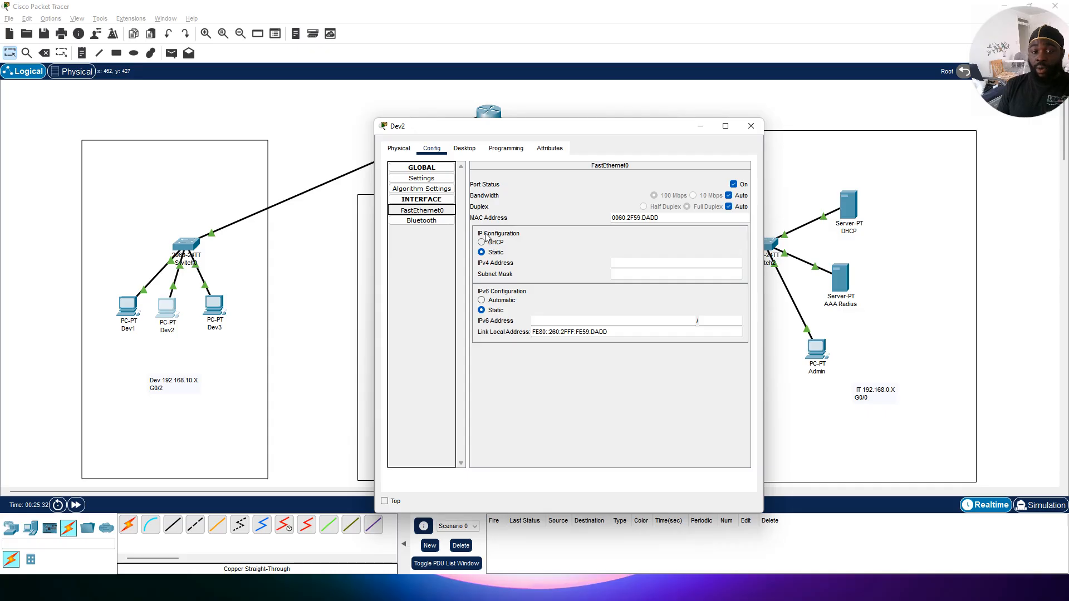
pyautogui.click(483, 242)
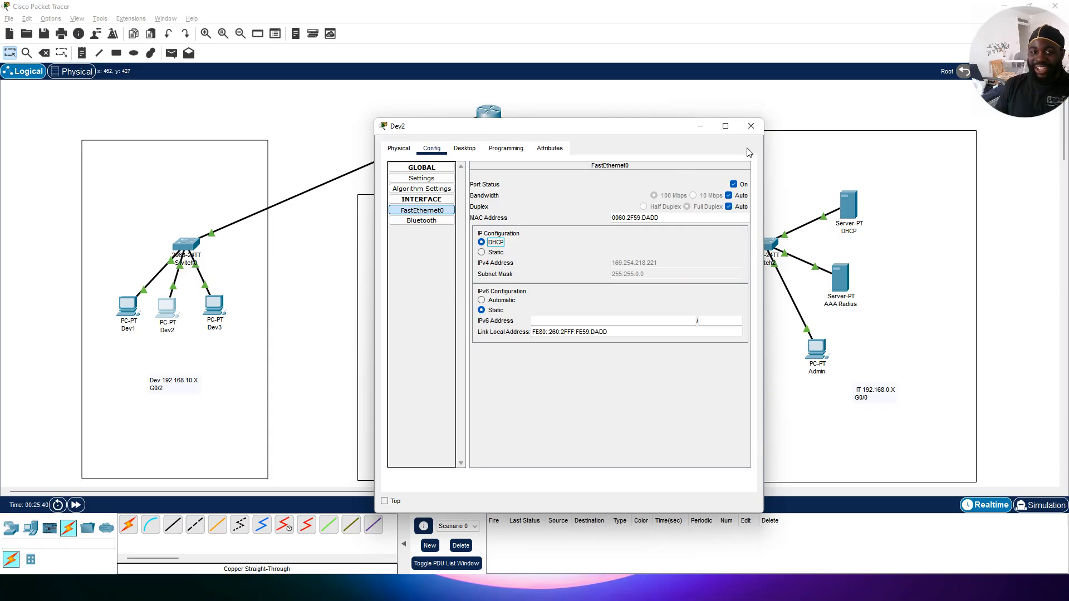
pyautogui.click(753, 127)
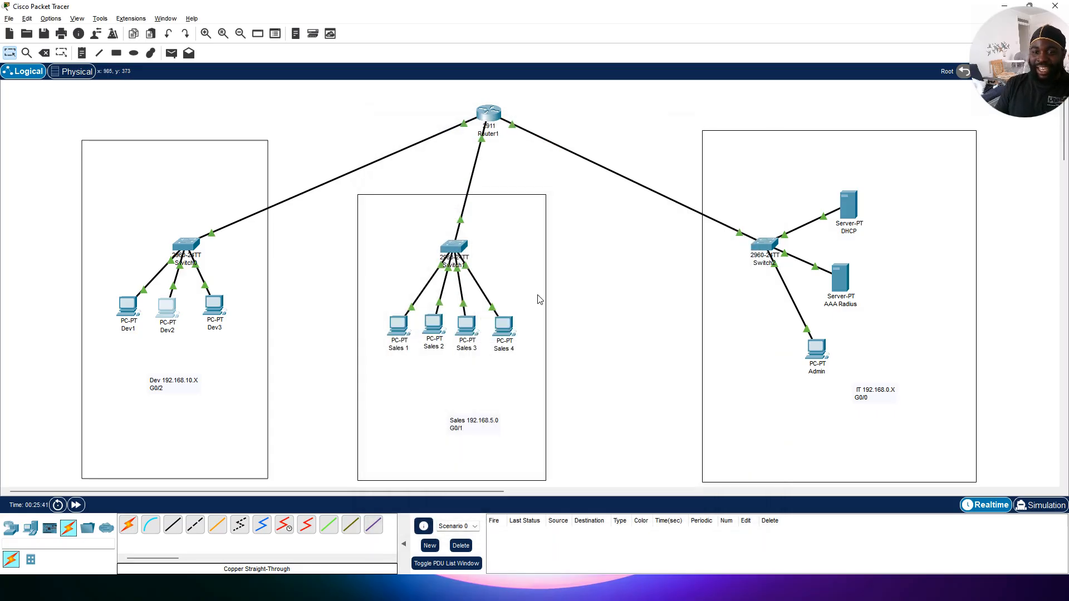
# Step: Switch Sales 1's FastEthernet0 IP configuration to DHCP
pyautogui.click(399, 325)
pyautogui.click(431, 148)
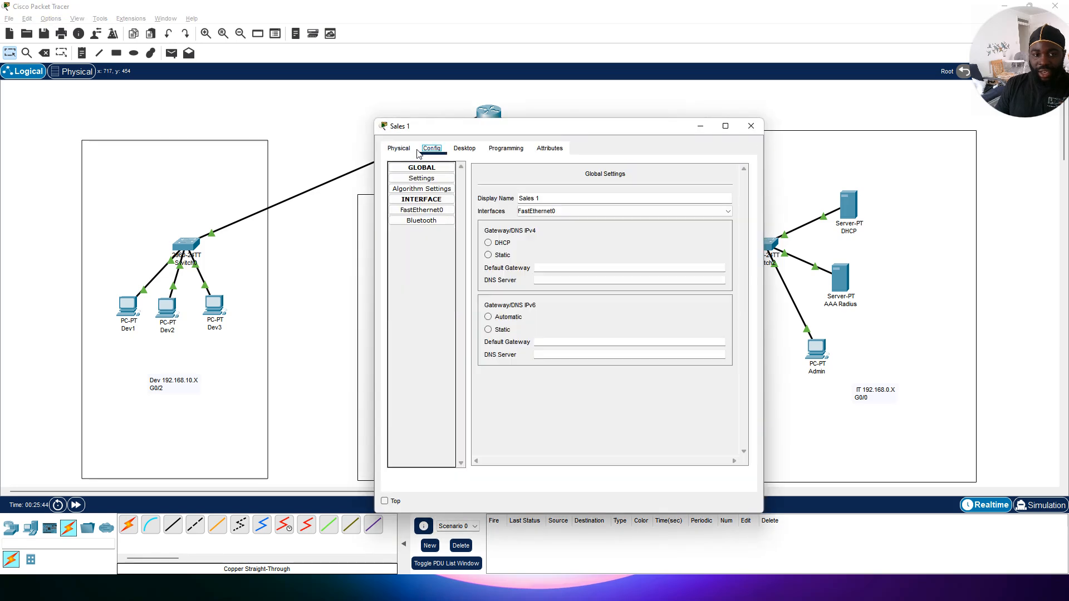
pyautogui.click(422, 210)
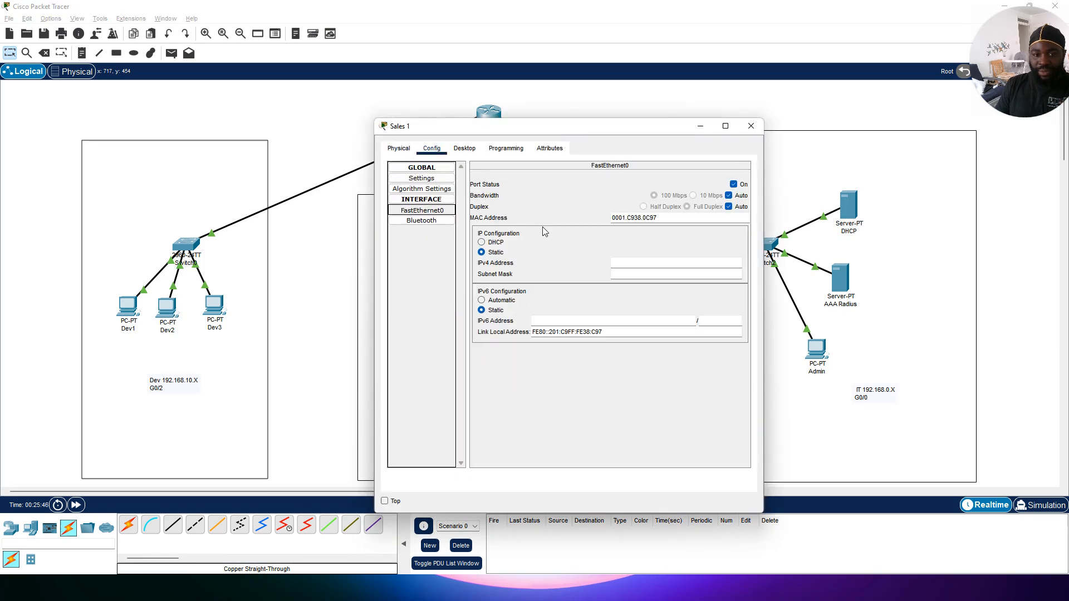
pyautogui.click(482, 243)
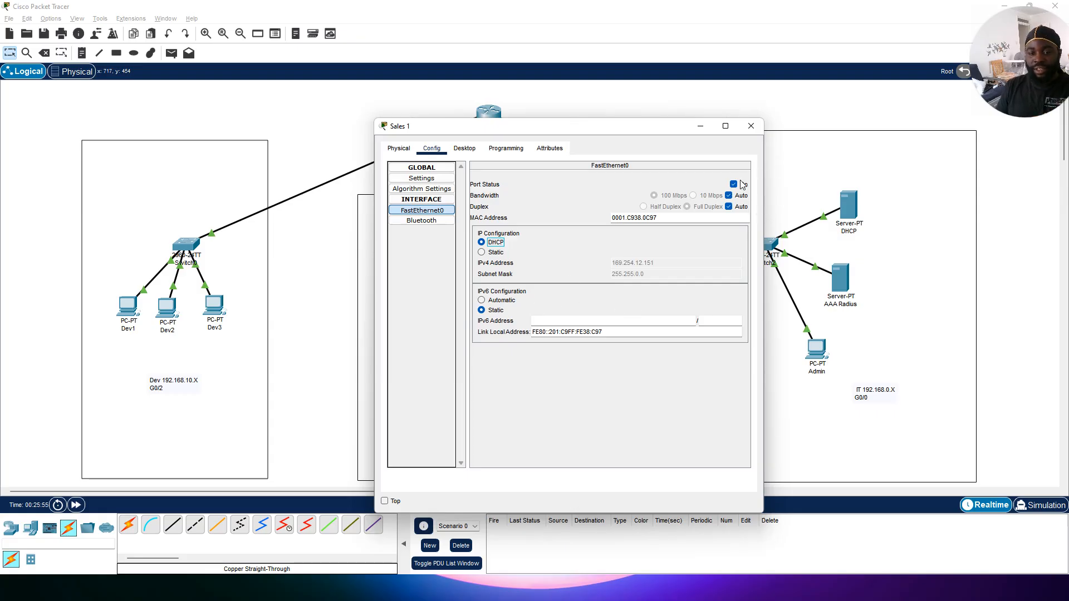
pyautogui.click(749, 127)
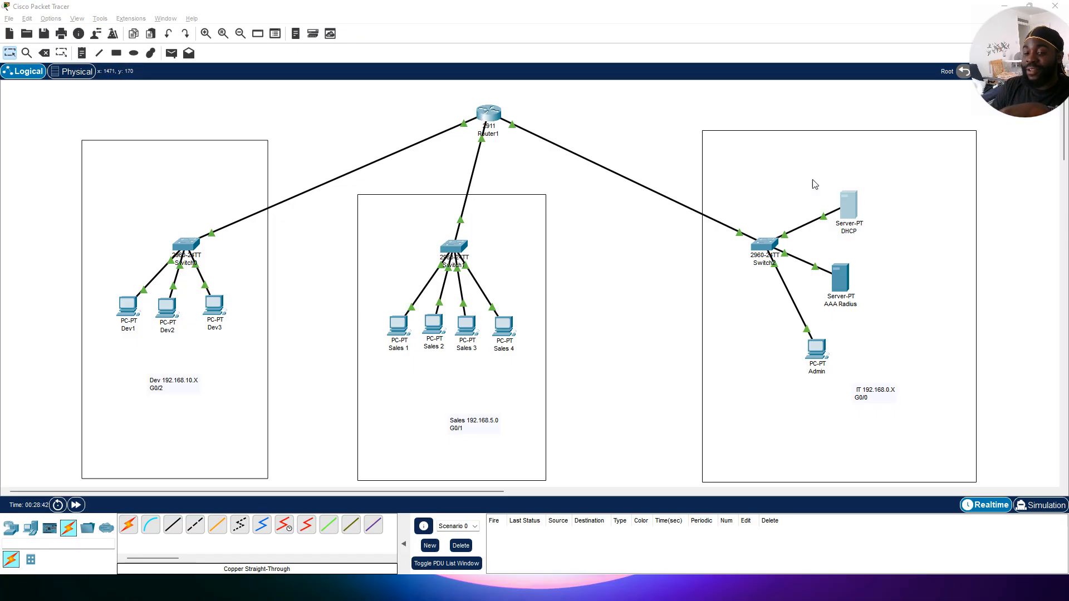
# Step: Try to set the DHCP server's default gateway to 192.168.0.1 in its global settings
pyautogui.click(847, 212)
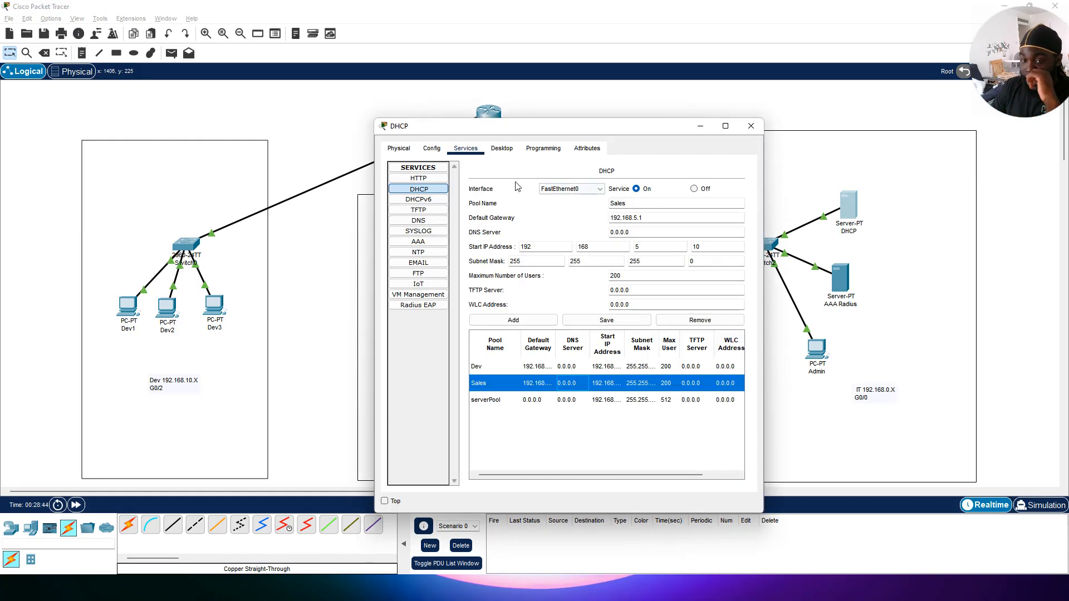
pyautogui.click(426, 147)
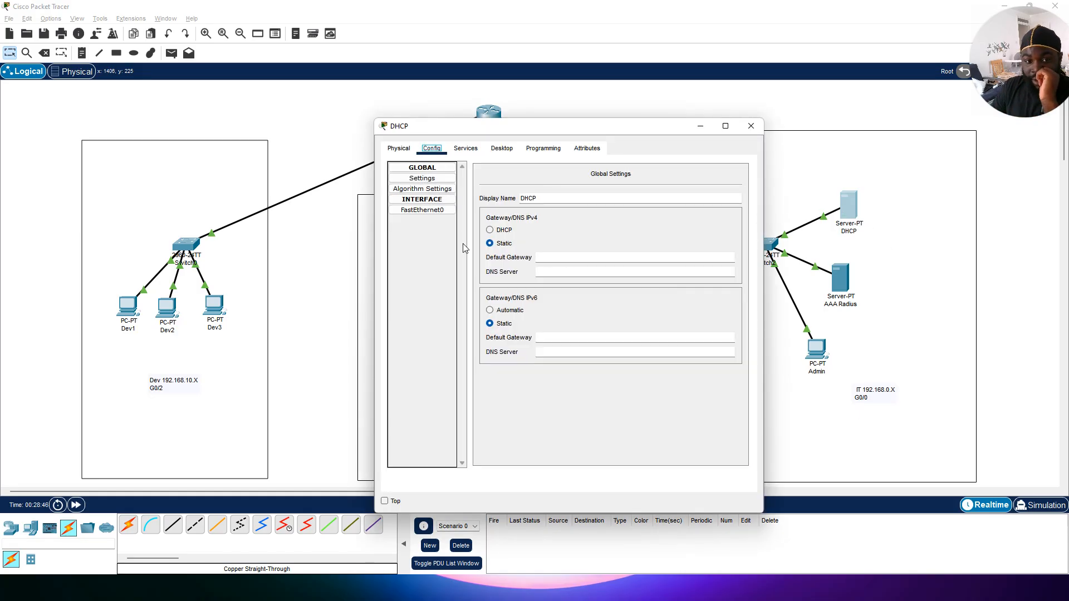
pyautogui.click(546, 258)
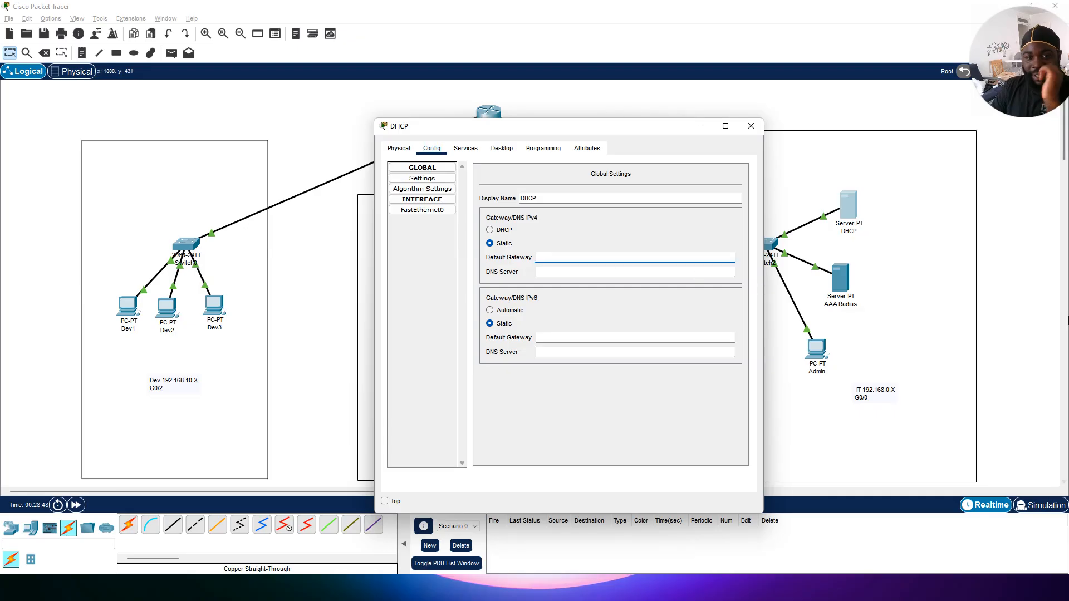
pyautogui.write('6')
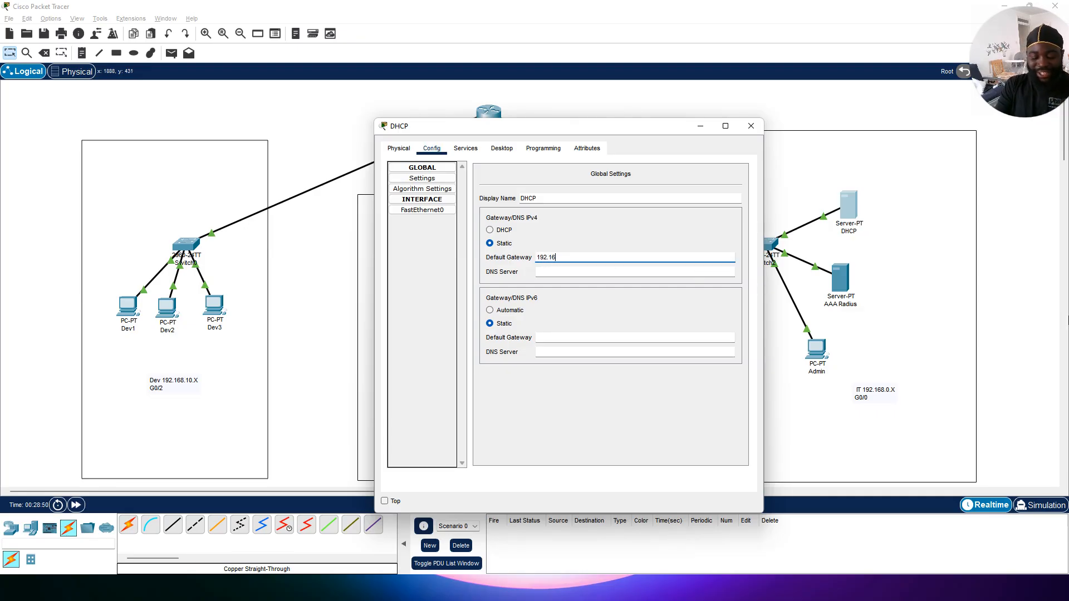
pyautogui.write('8.0')
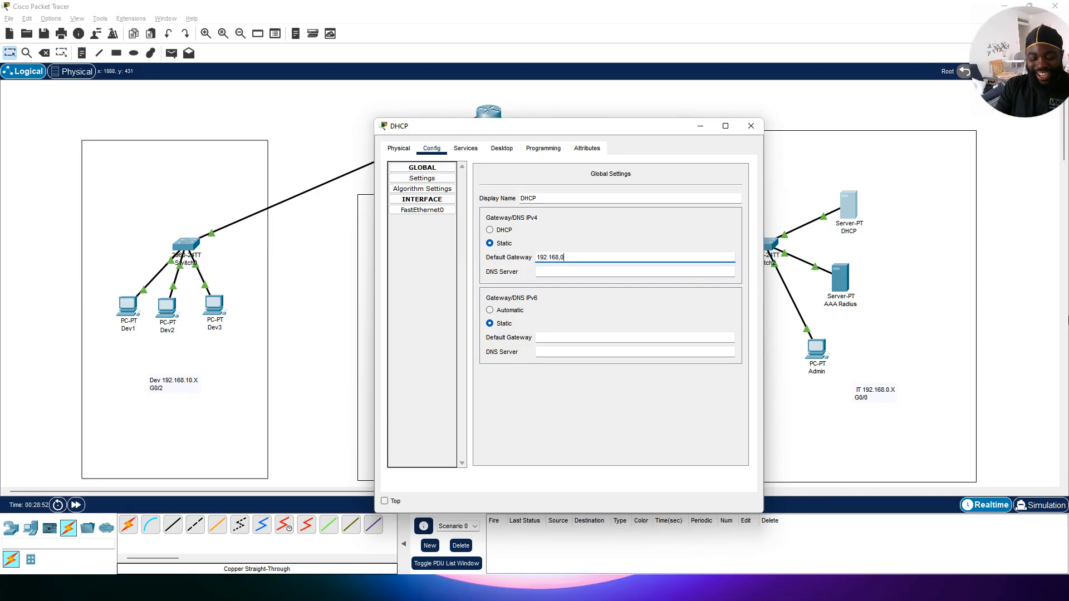
pyautogui.write('1')
pyautogui.write('.1')
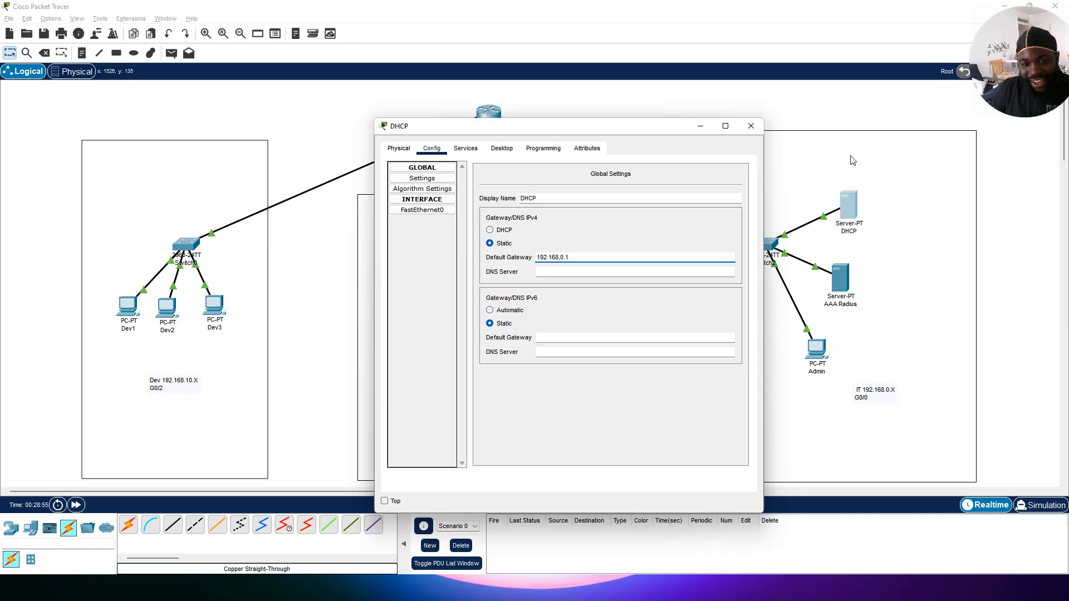
pyautogui.click(751, 127)
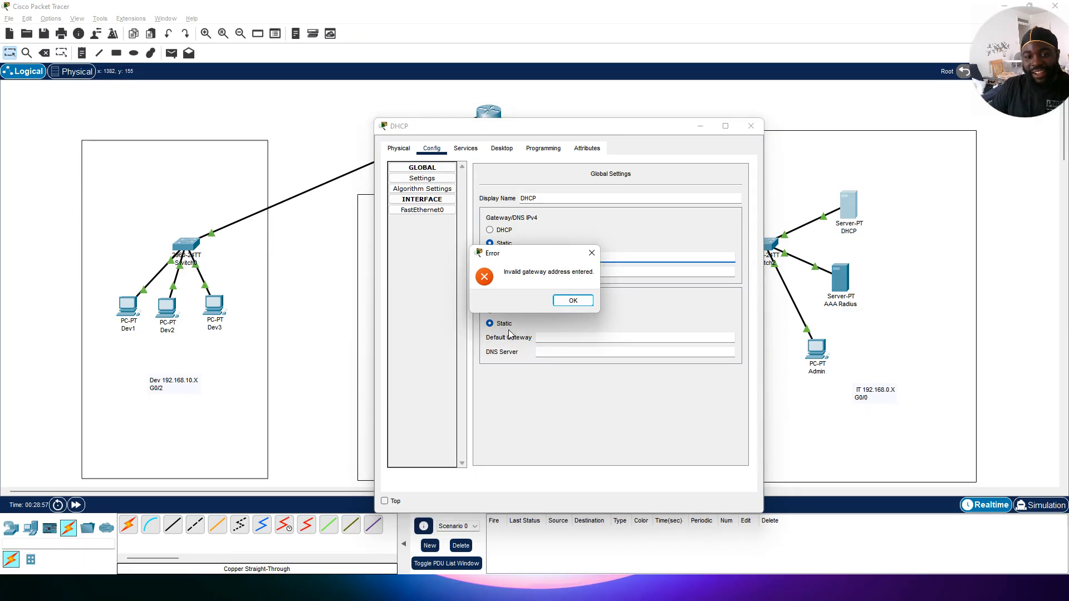
pyautogui.click(573, 301)
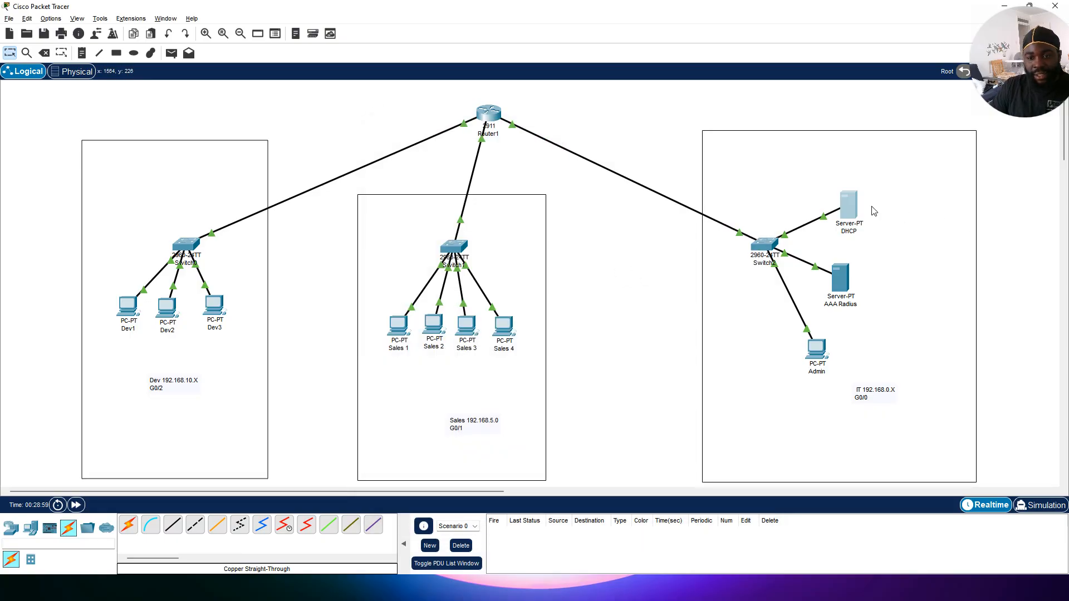
# Step: Set the DHCP server's default gateway to 192.168.0.1 and close its window
pyautogui.moveTo(874, 210); pyautogui.dragTo(870, 212)
pyautogui.click(843, 215)
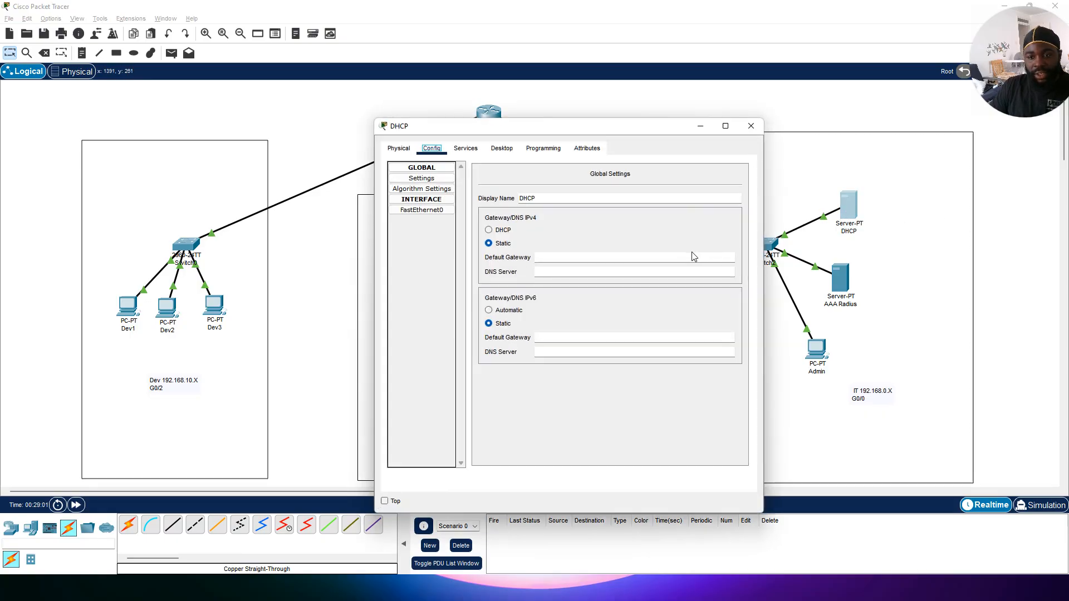
pyautogui.click(625, 258)
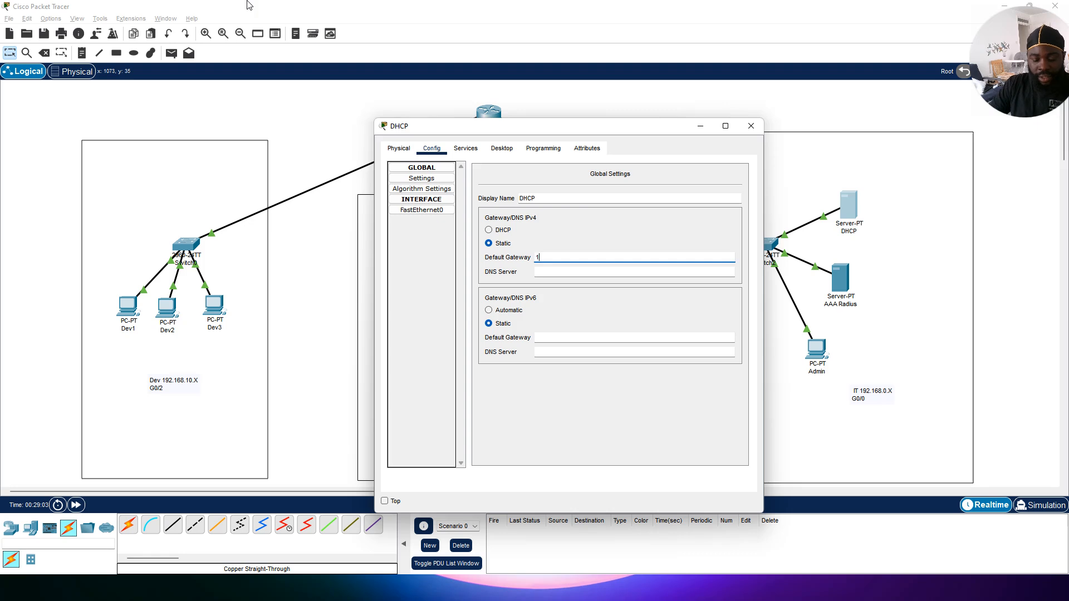
pyautogui.write('192.168.0.1')
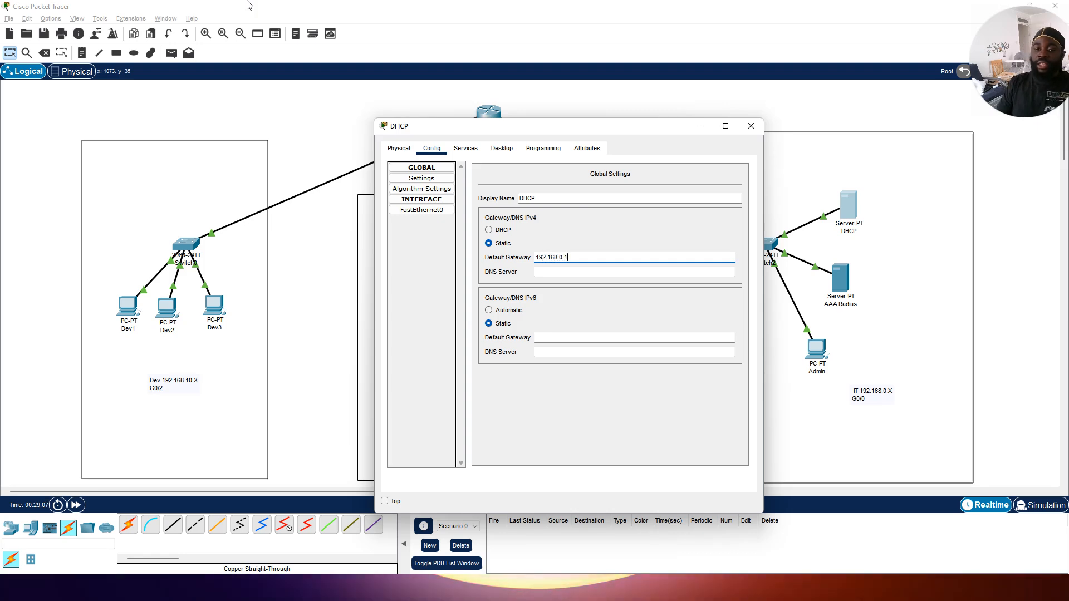
pyautogui.click(557, 273)
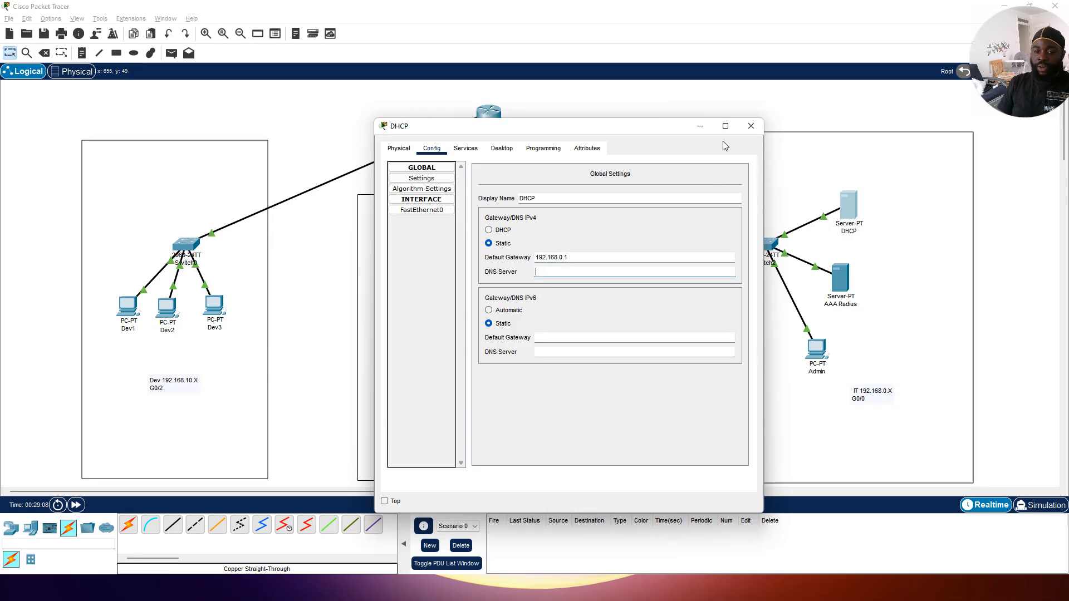
pyautogui.click(750, 126)
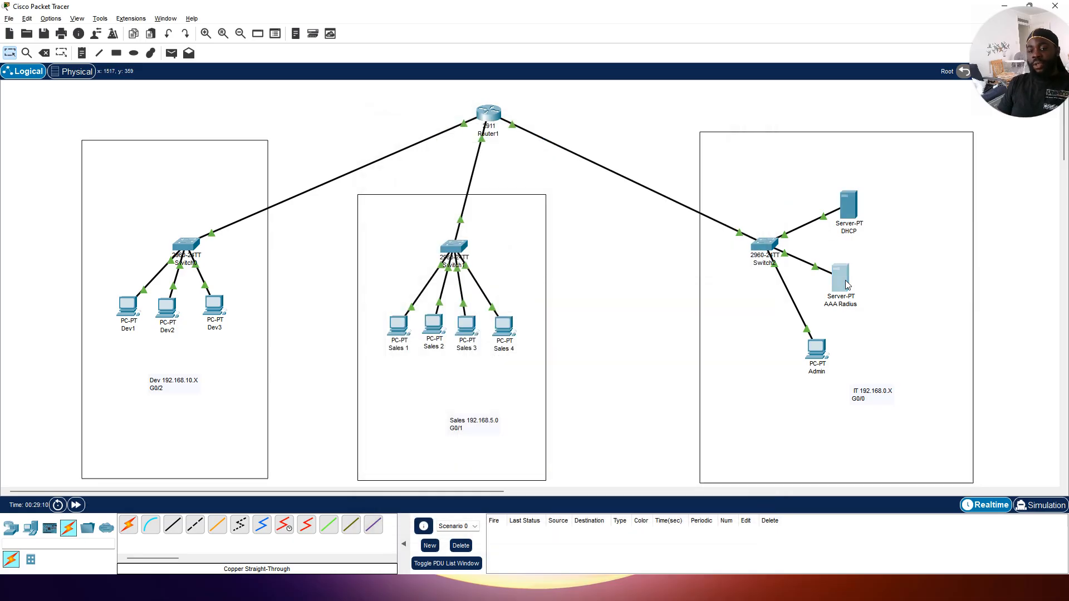
# Step: Set the AAA Radius server's default gateway to 192.168.0.1 and close its window
pyautogui.click(847, 285)
pyautogui.click(400, 148)
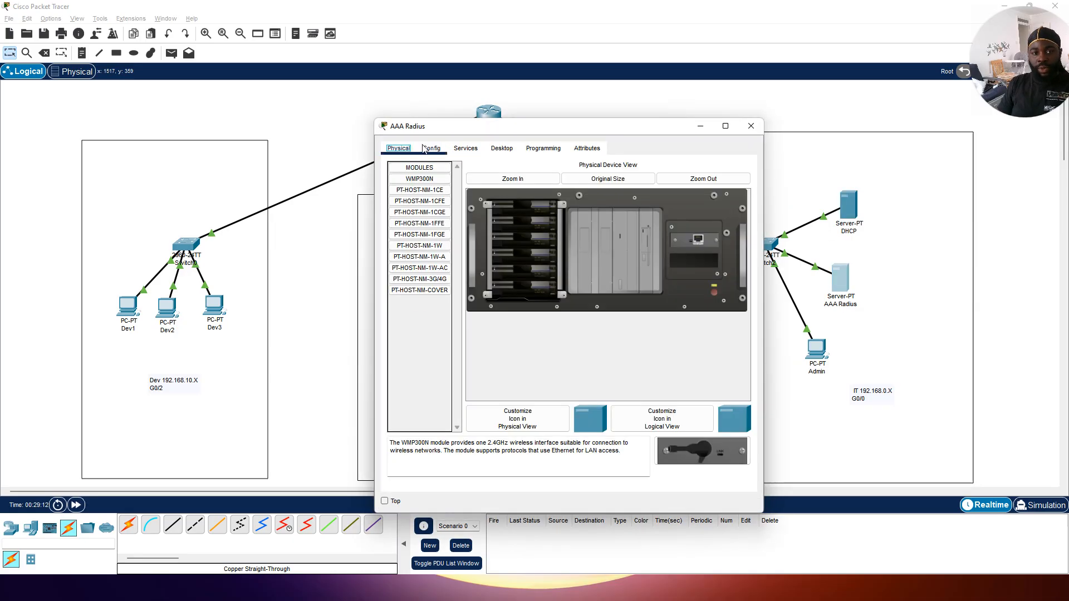
pyautogui.click(431, 149)
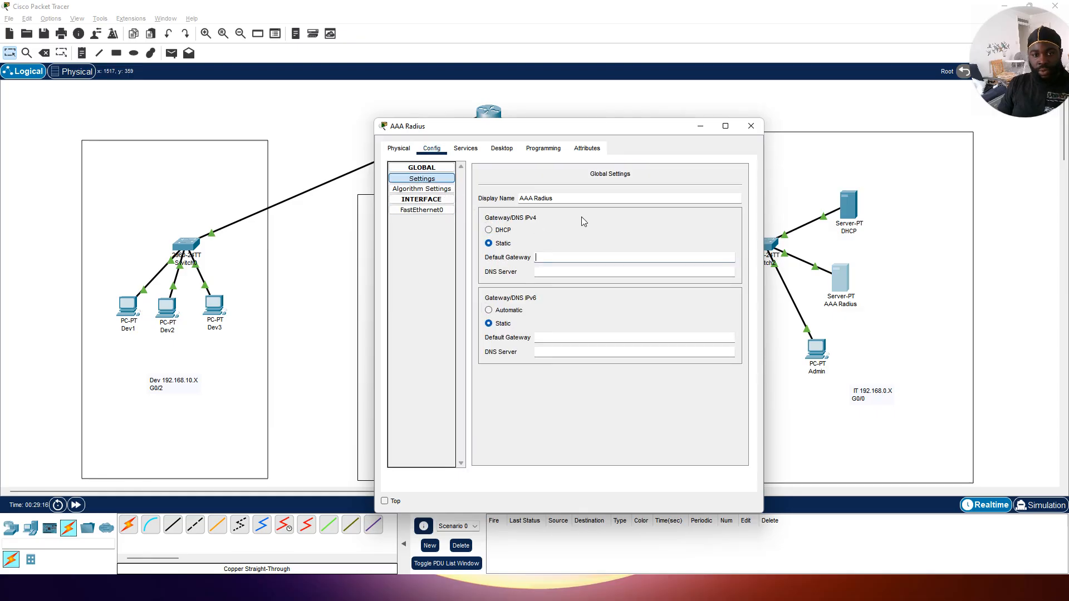
pyautogui.write('192.168')
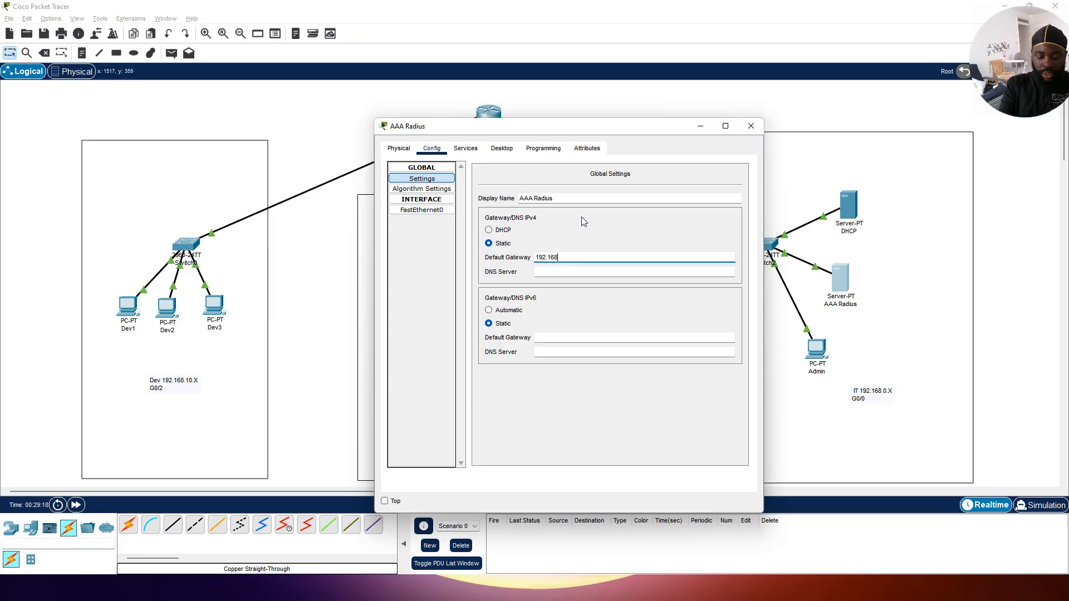
pyautogui.write('.0.1')
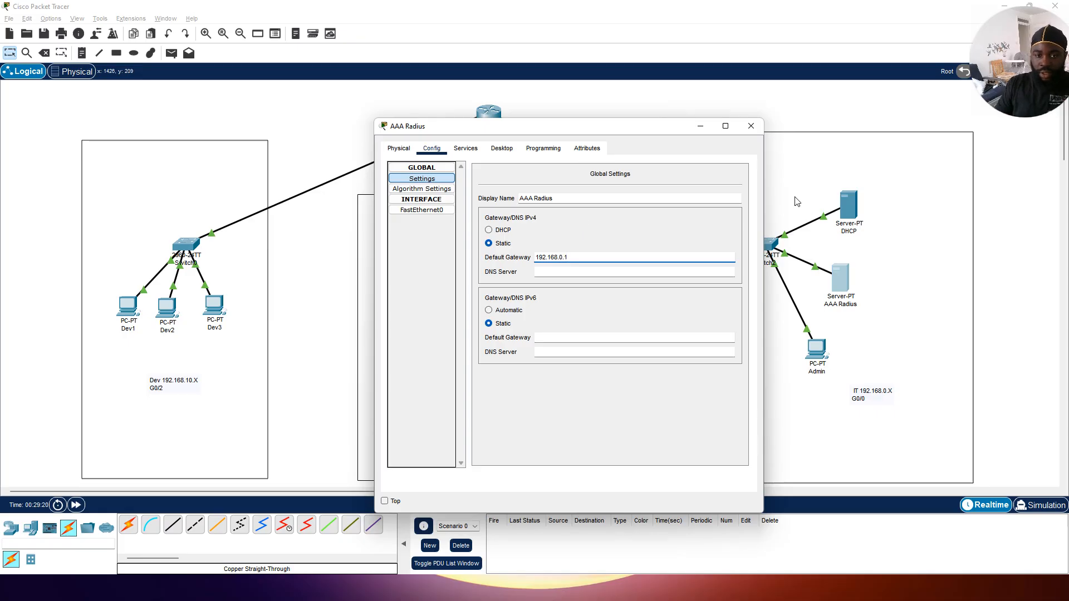
pyautogui.click(751, 126)
# Step: Set the Admin PC's default gateway to 192.168.0.1 and close its window
pyautogui.click(817, 349)
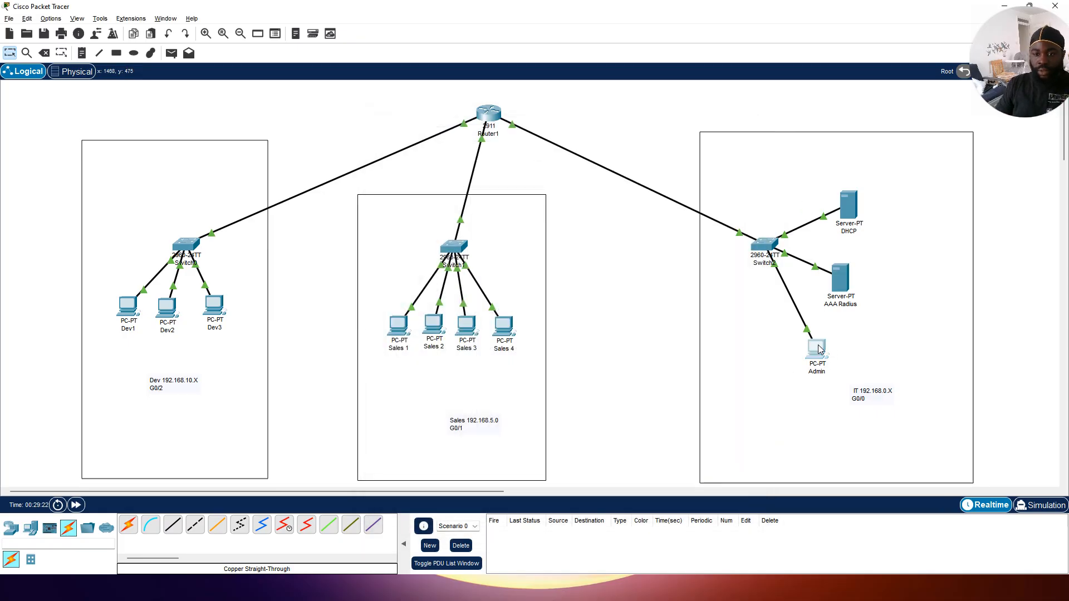
pyautogui.click(431, 148)
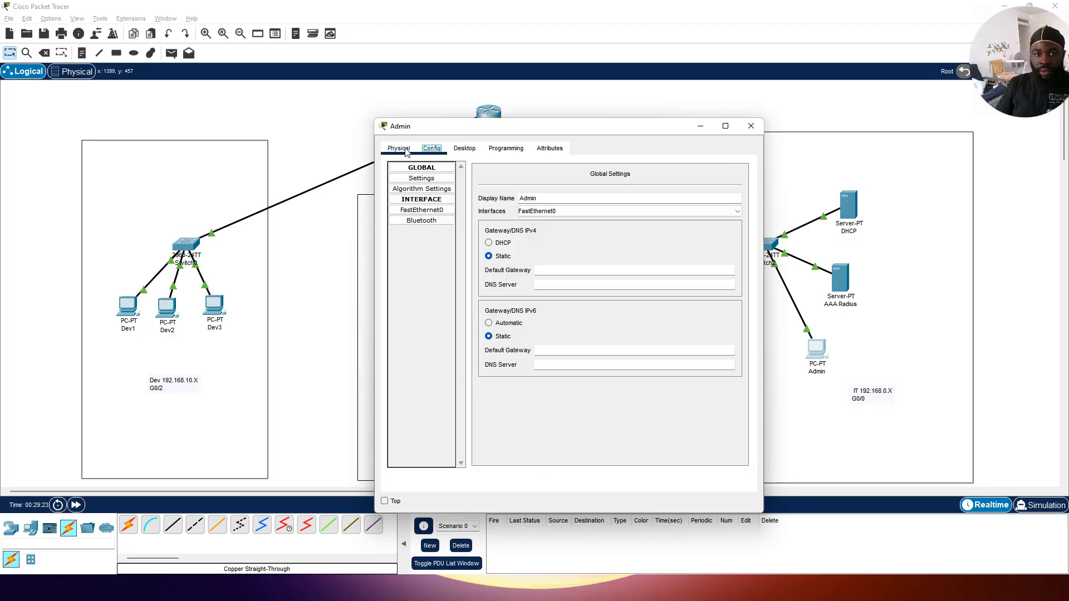
pyautogui.click(442, 190)
pyautogui.click(421, 178)
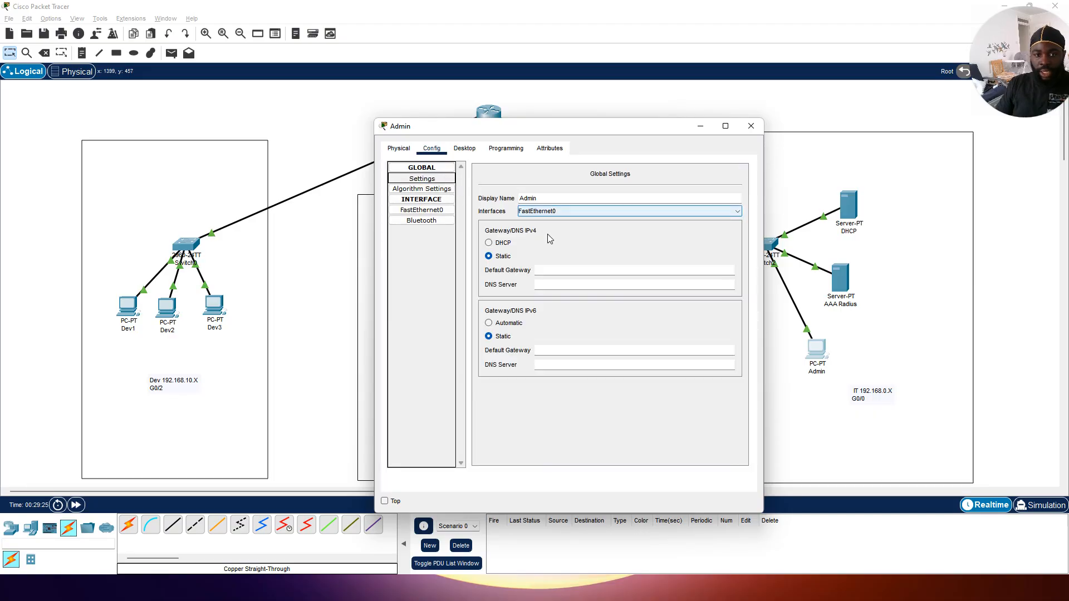
pyautogui.click(544, 271)
pyautogui.write('1')
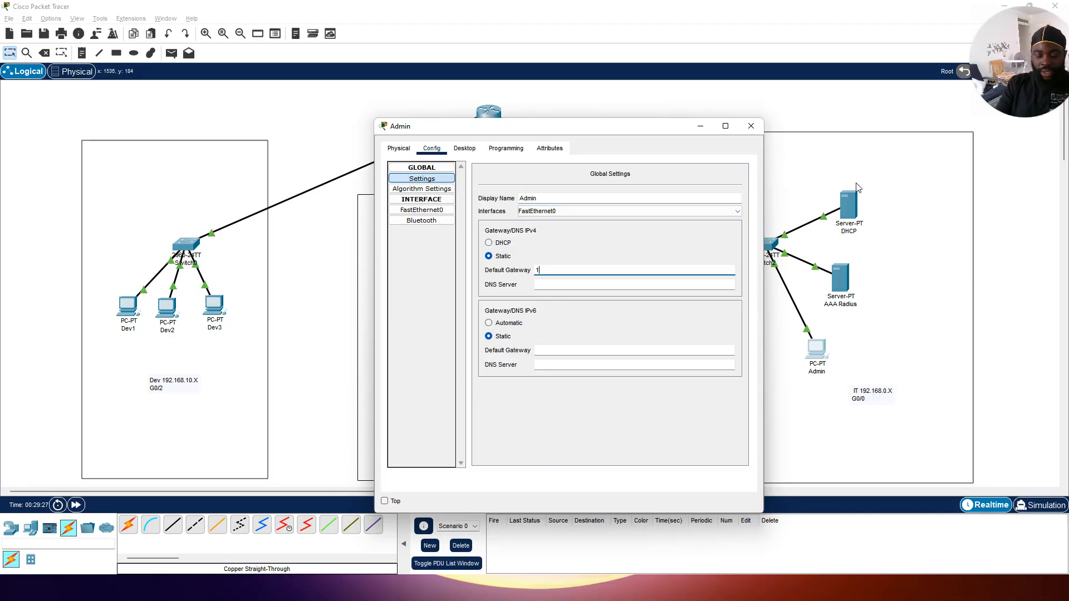
pyautogui.write('92.1')
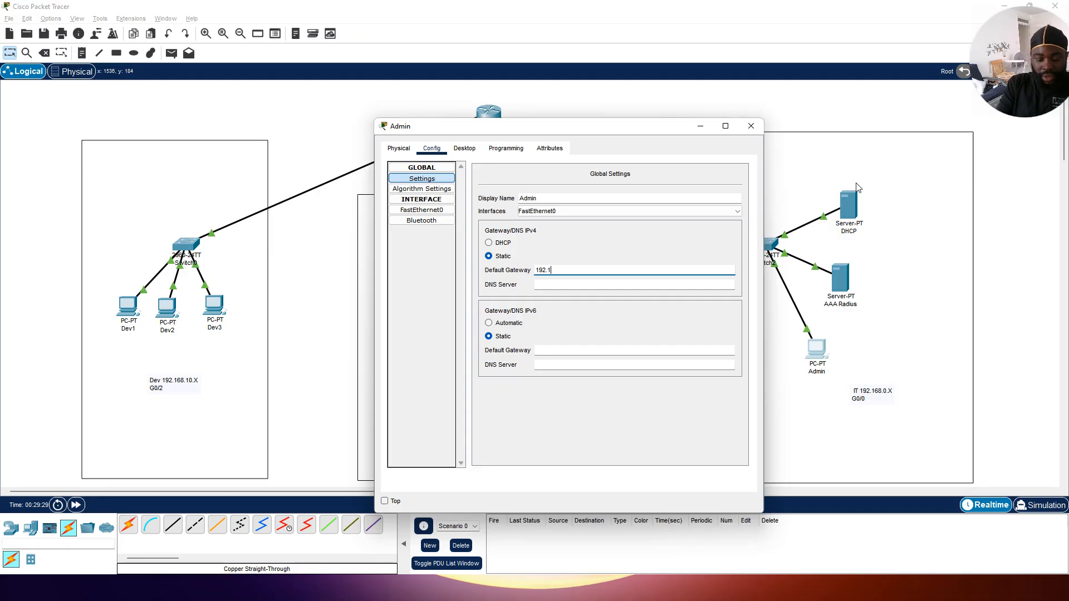
pyautogui.write('68.0.1')
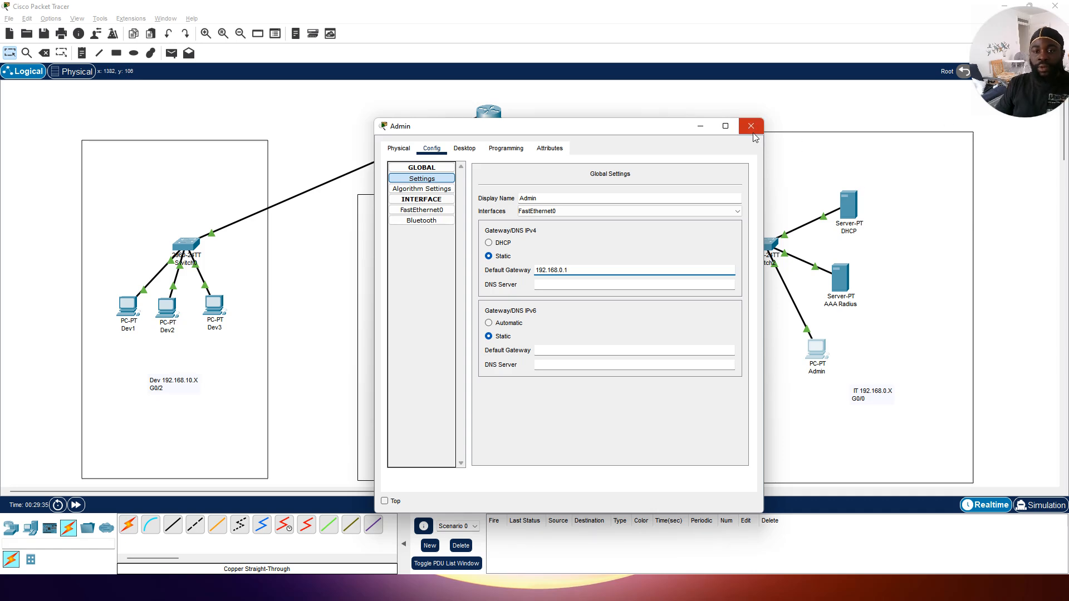
pyautogui.click(641, 285)
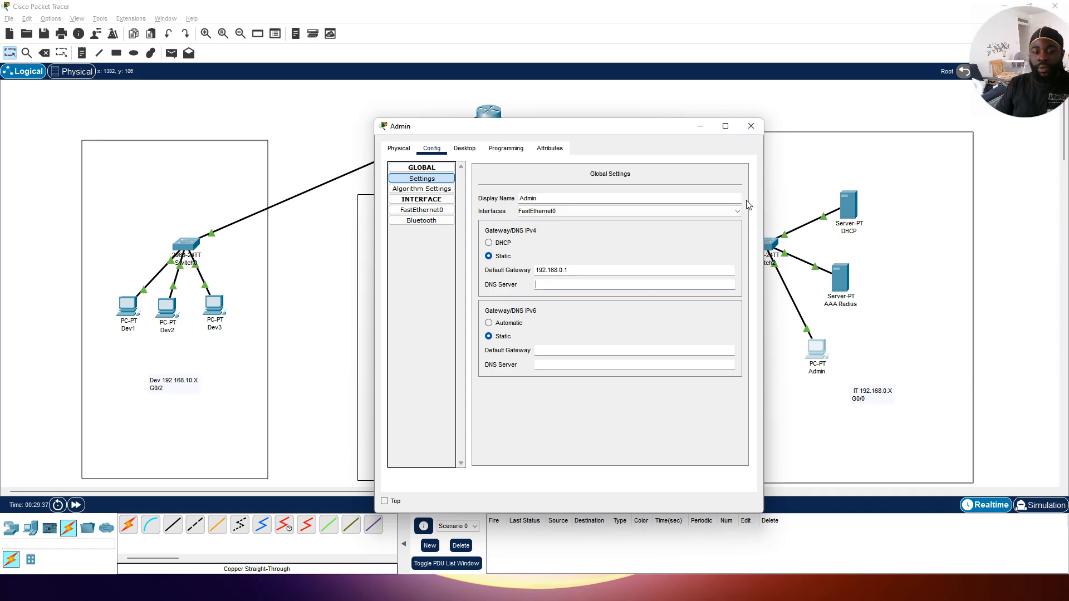
pyautogui.click(749, 127)
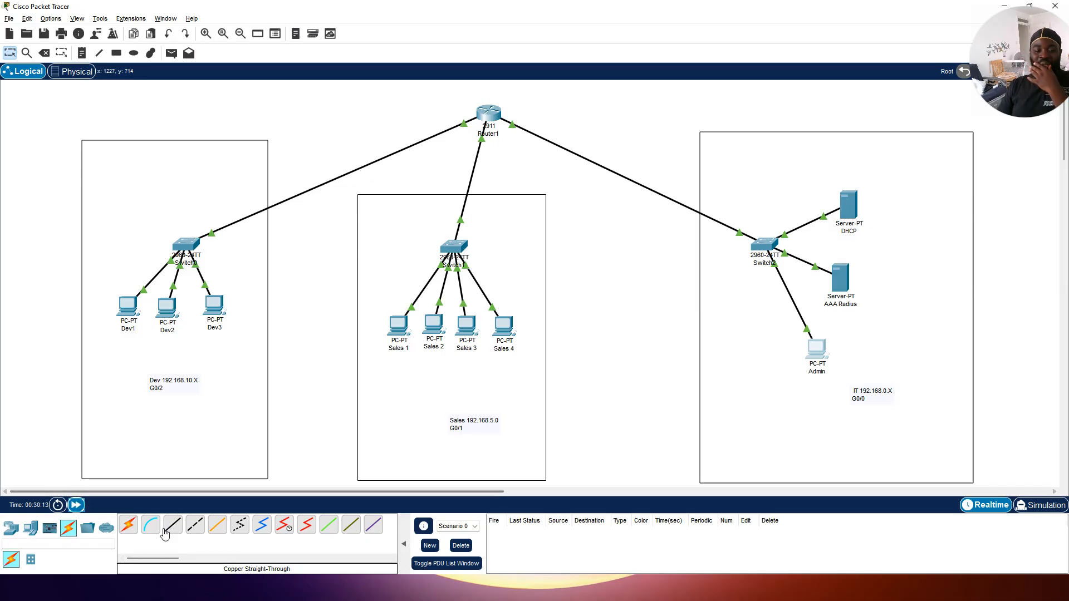
# Step: Move the Dev 192.168.10.X G0/2 note slightly upward within the Dev area
pyautogui.click(139, 326)
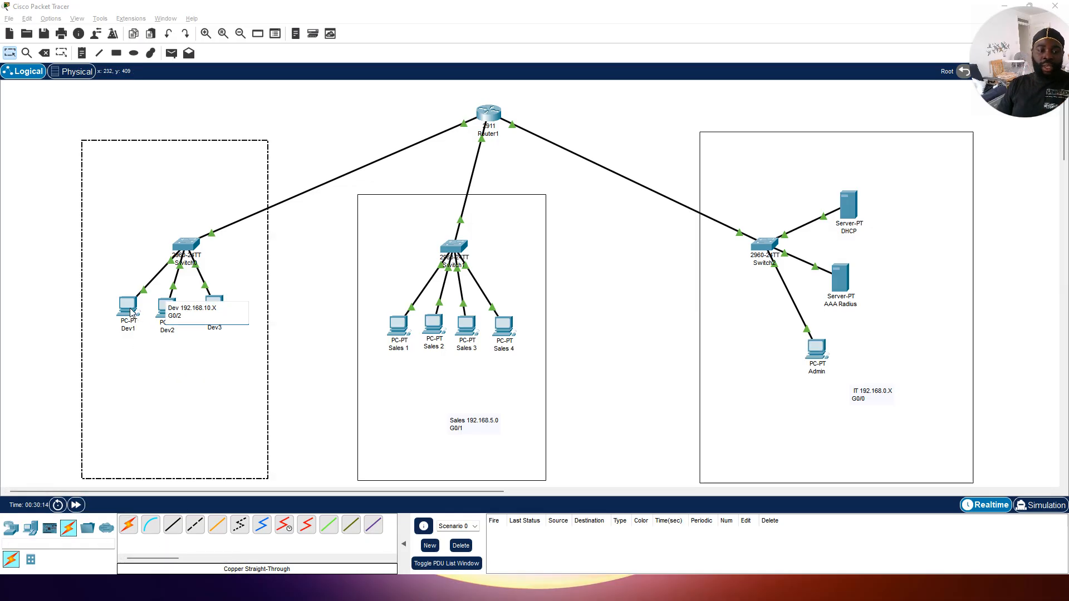
pyautogui.click(128, 306)
pyautogui.moveTo(171, 391)
pyautogui.mouseDown()
pyautogui.moveTo(190, 344)
pyautogui.moveTo(165, 377)
pyautogui.mouseUp()
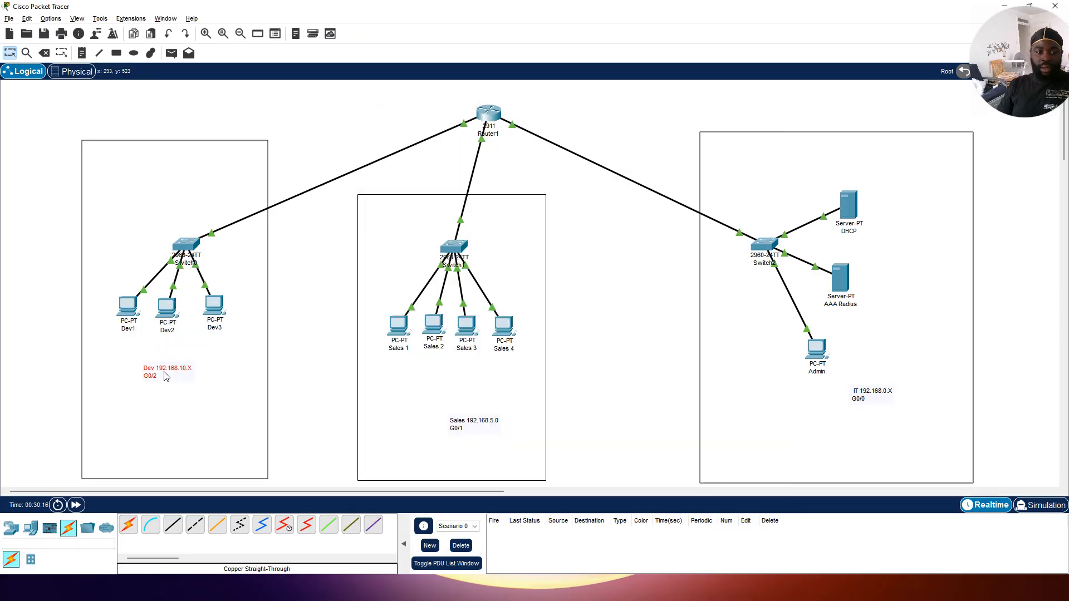
# Step: Review the global IP settings of Dev1 and Dev2
pyautogui.click(128, 307)
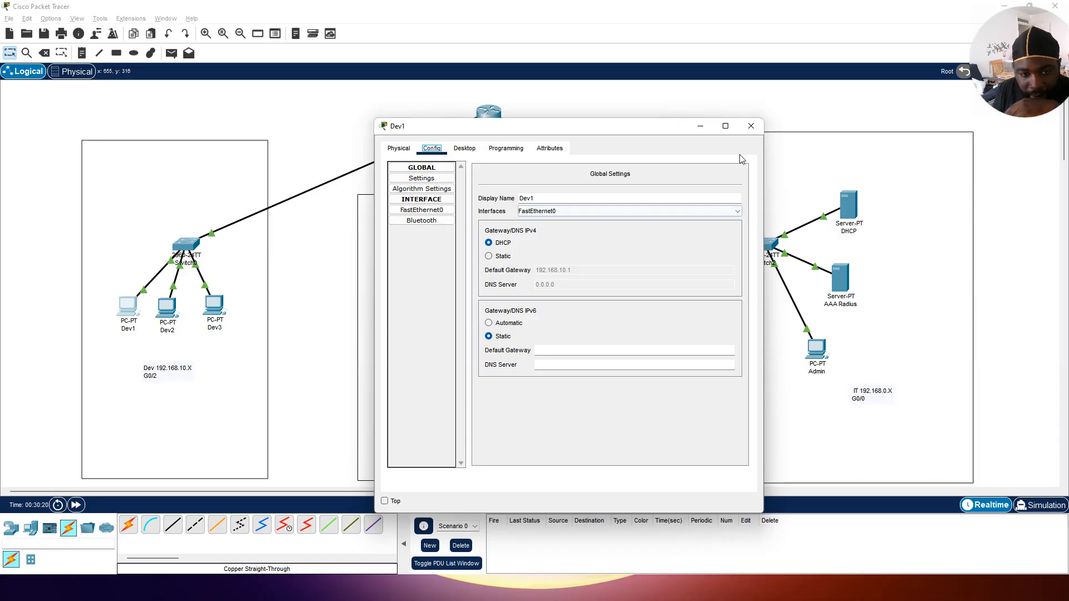
pyautogui.click(750, 126)
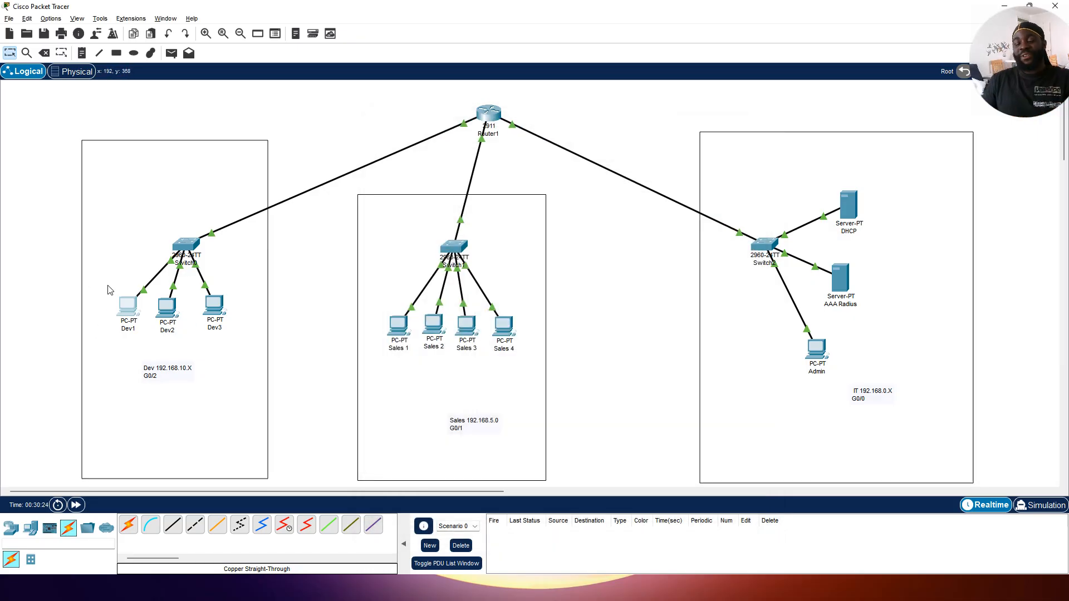
pyautogui.click(163, 312)
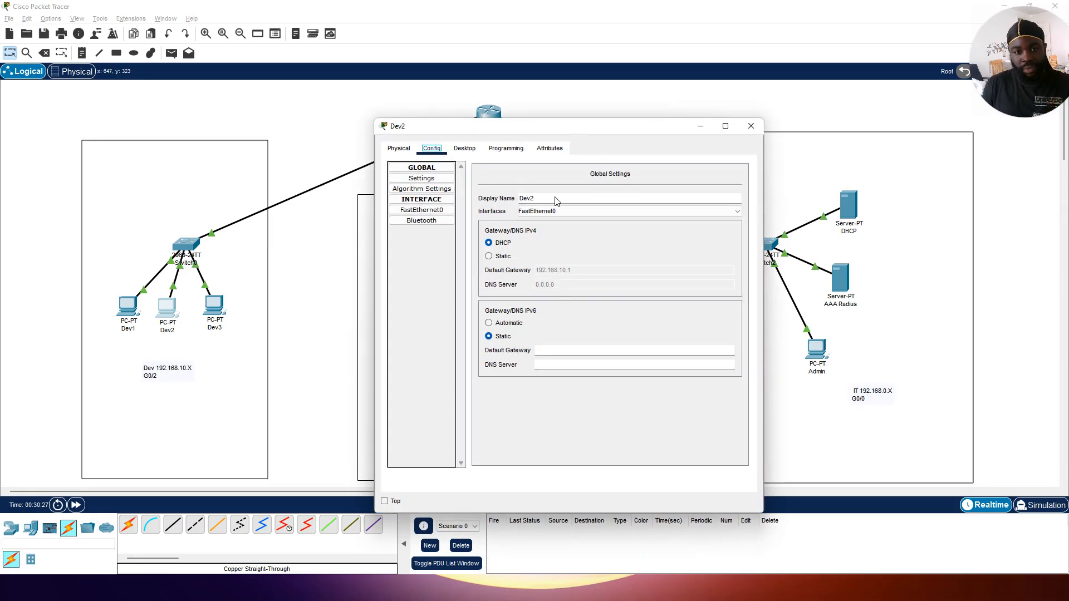
pyautogui.click(751, 125)
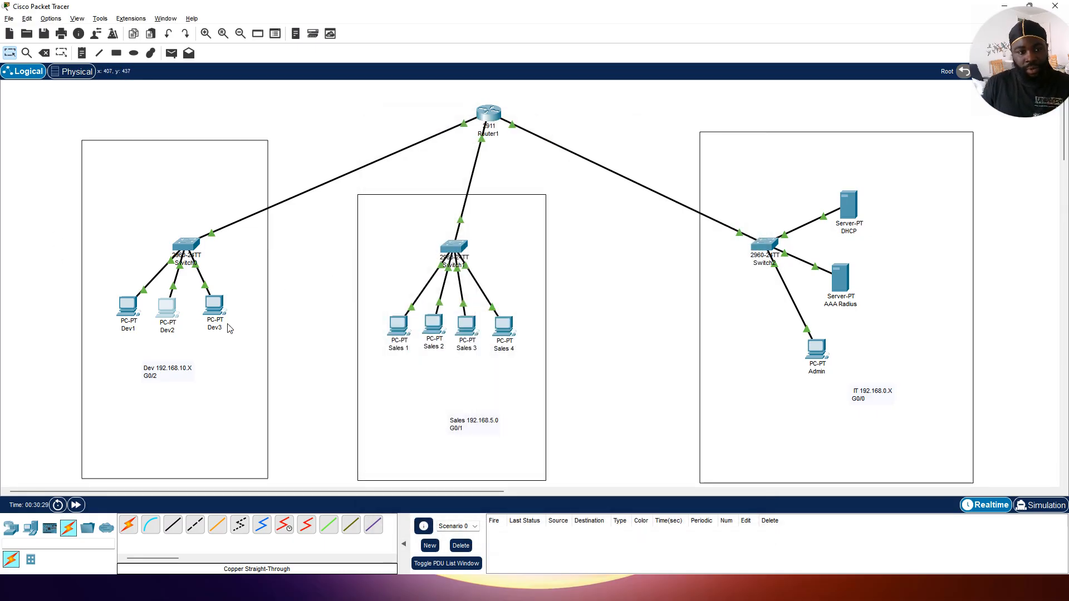
# Step: Switch Dev3's IP configuration to DHCP
pyautogui.click(215, 311)
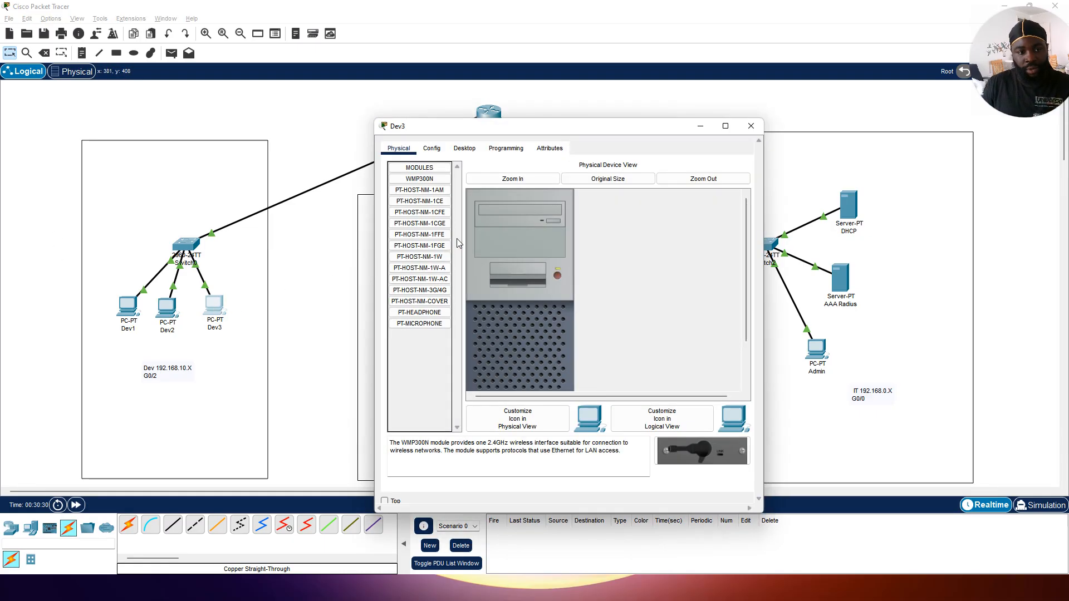
pyautogui.click(432, 148)
pyautogui.click(489, 243)
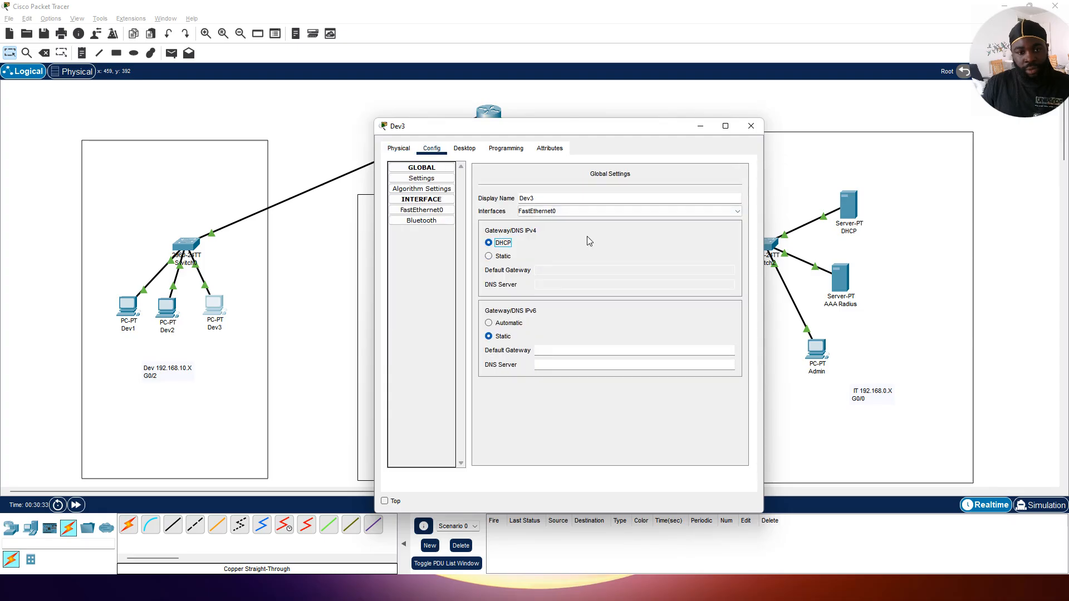
pyautogui.click(751, 126)
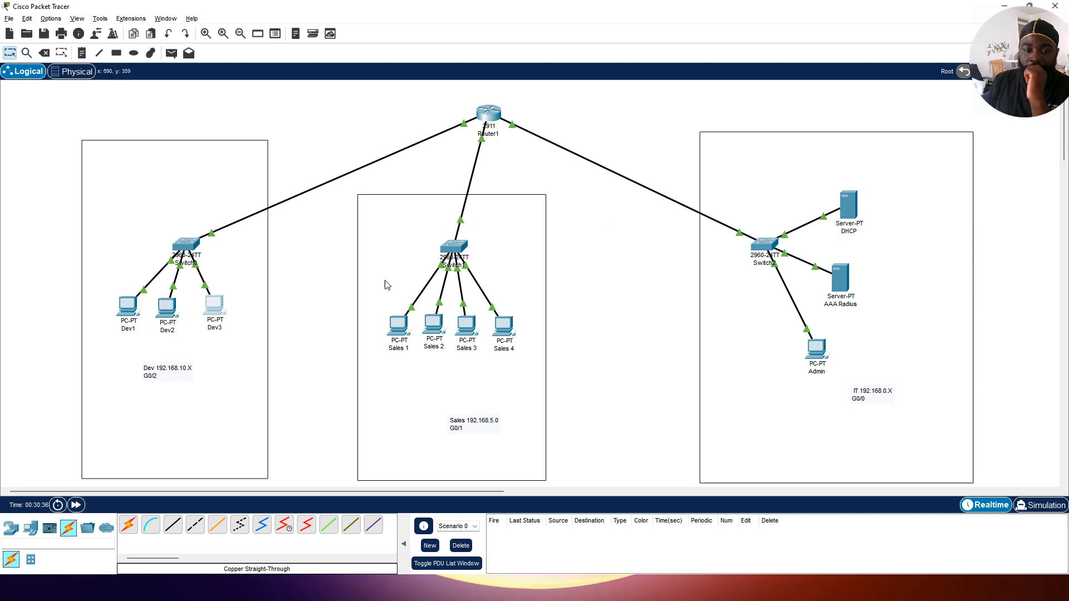
pyautogui.click(225, 306)
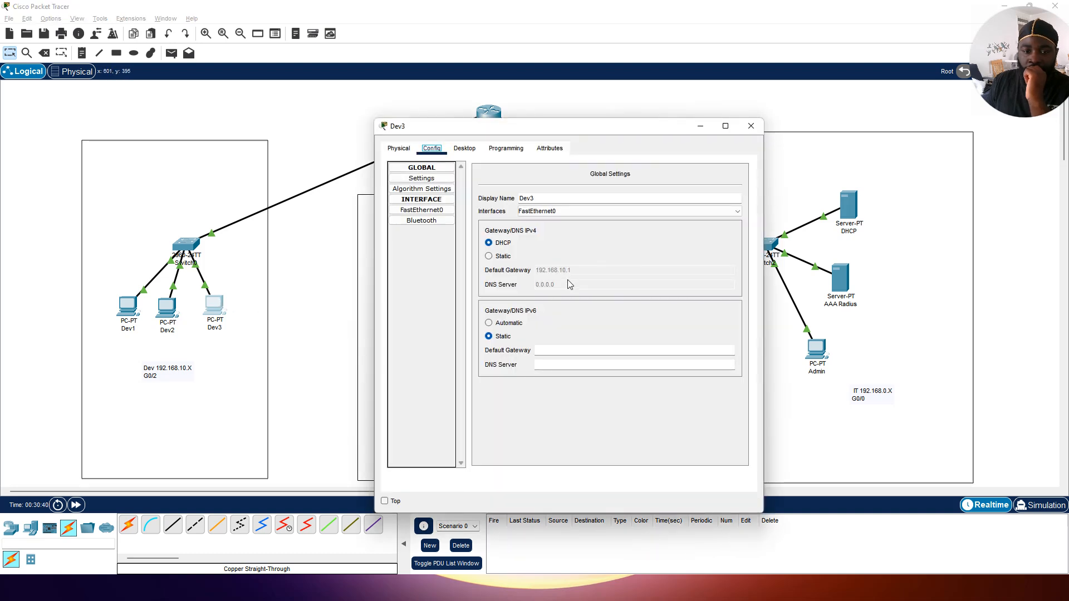
pyautogui.click(750, 125)
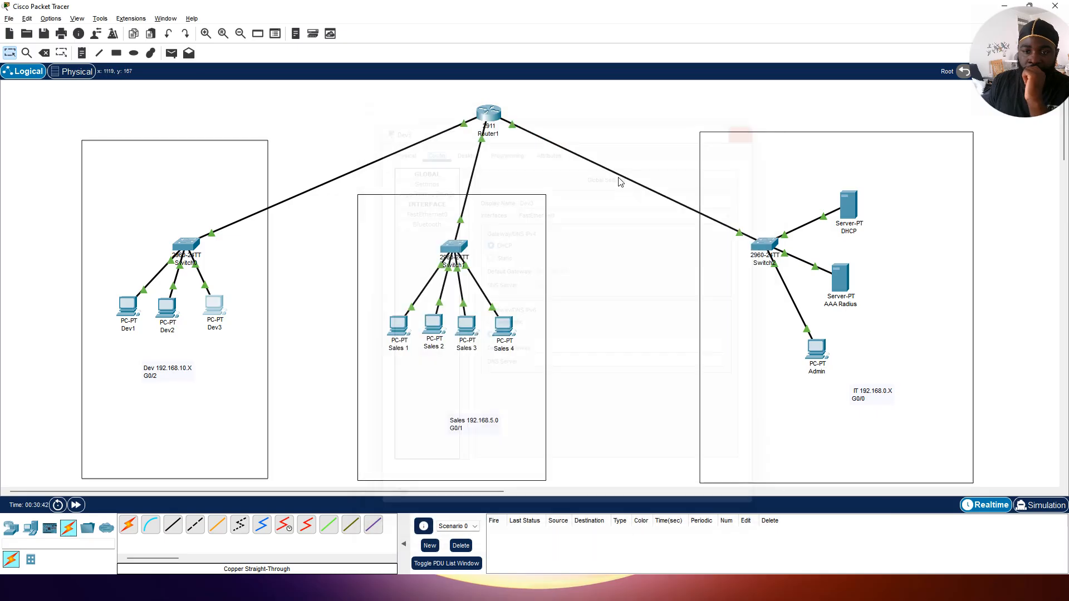
# Step: Review Sales 1's settings and switch Sales 2's IP configuration to DHCP
pyautogui.click(396, 327)
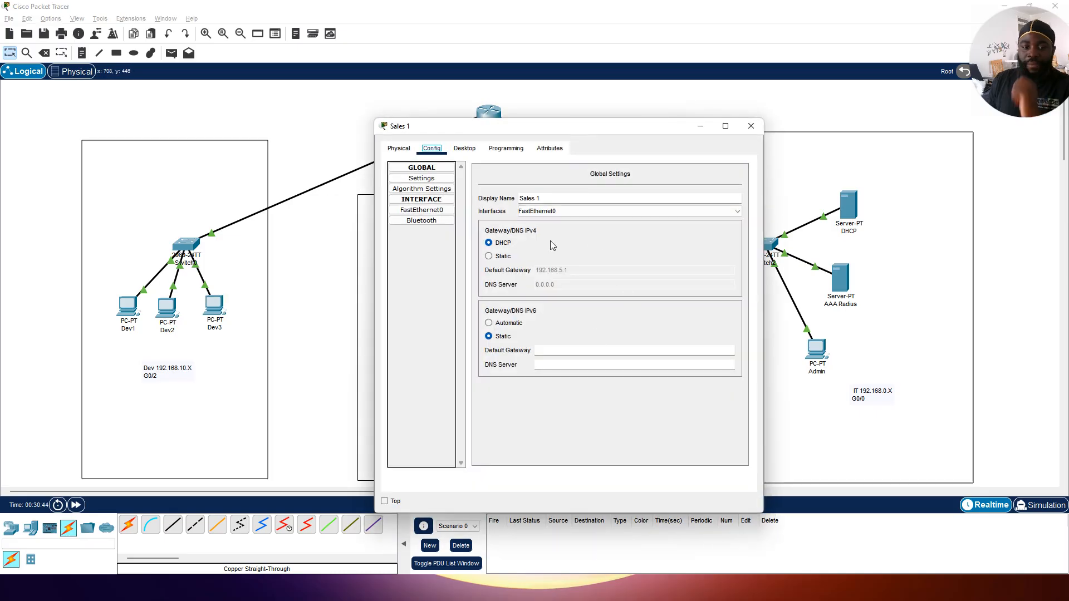
pyautogui.click(750, 125)
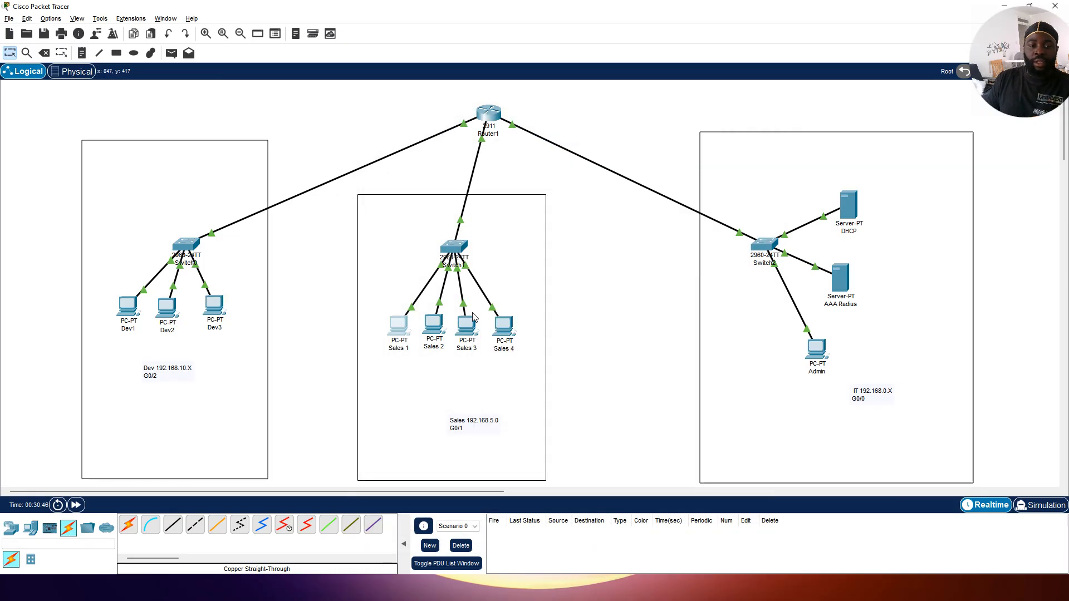
pyautogui.click(437, 331)
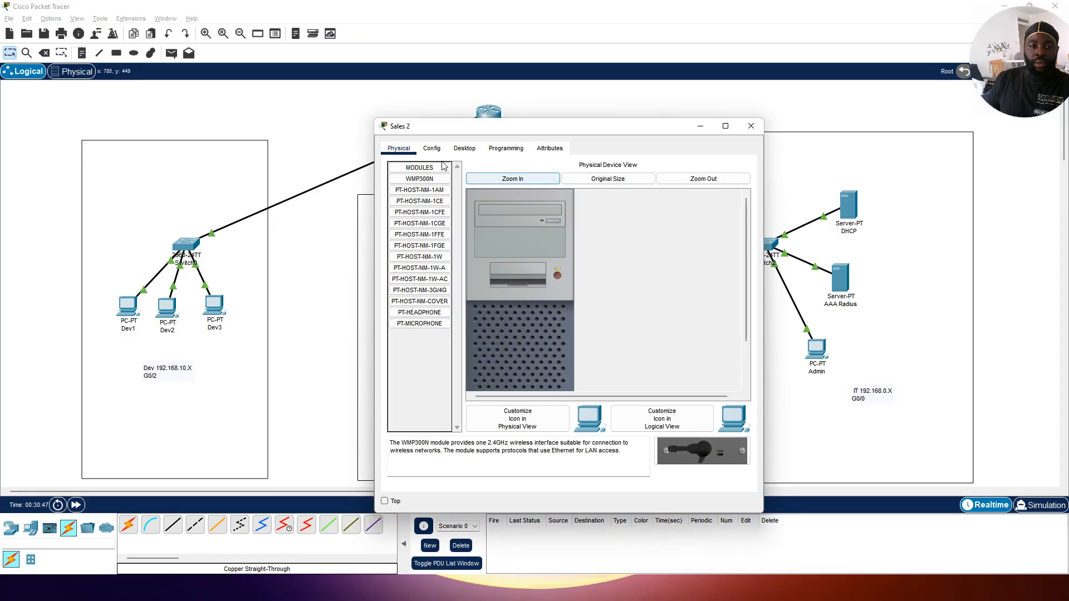
pyautogui.click(431, 149)
pyautogui.click(493, 243)
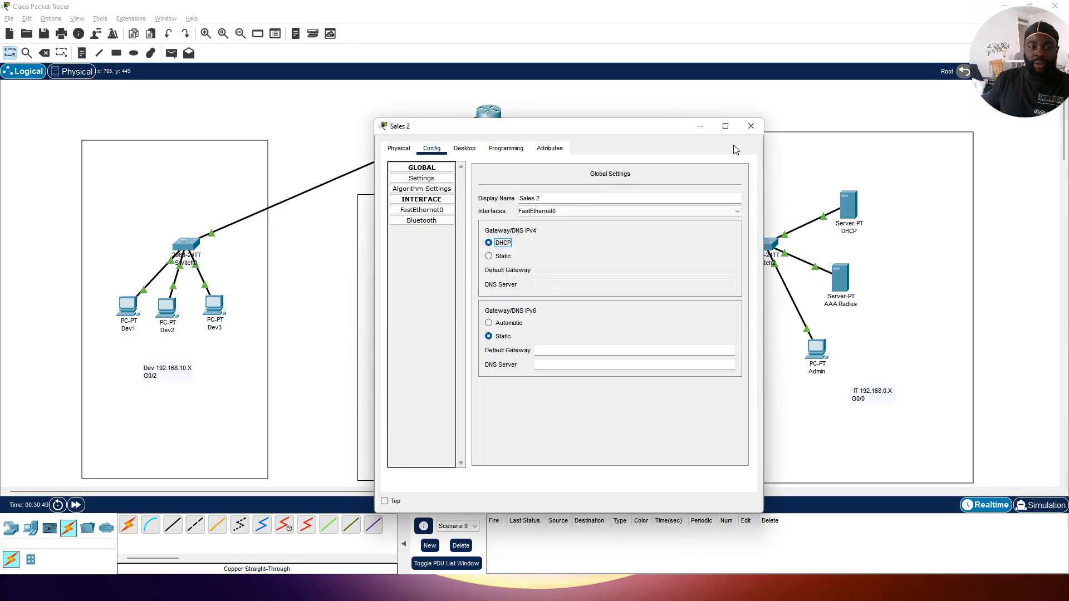
pyautogui.click(750, 125)
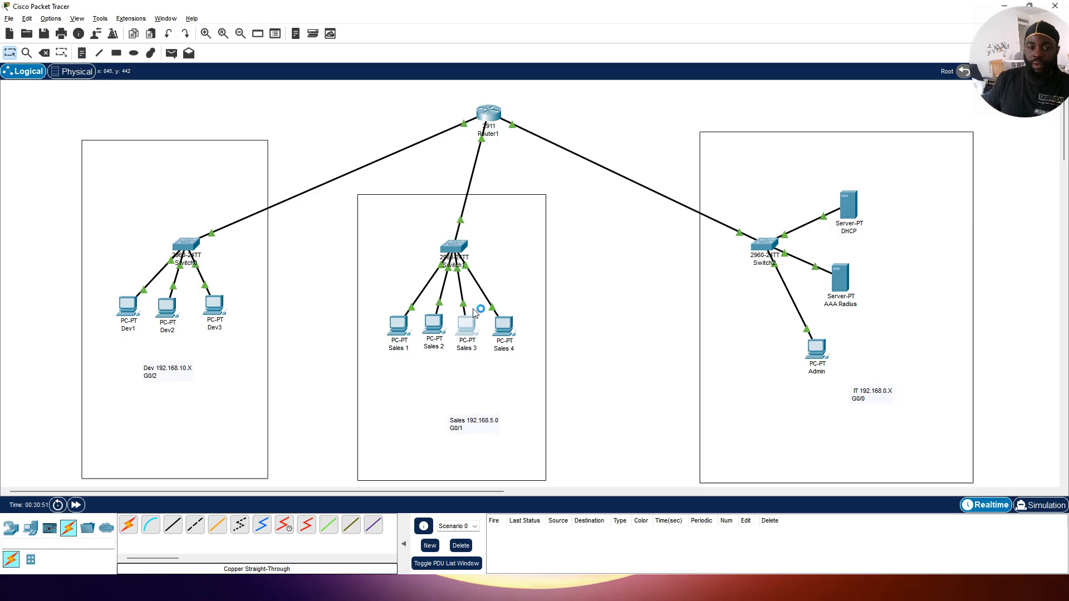
# Step: Switch Sales 3's IP configuration to DHCP
pyautogui.click(471, 327)
pyautogui.click(431, 149)
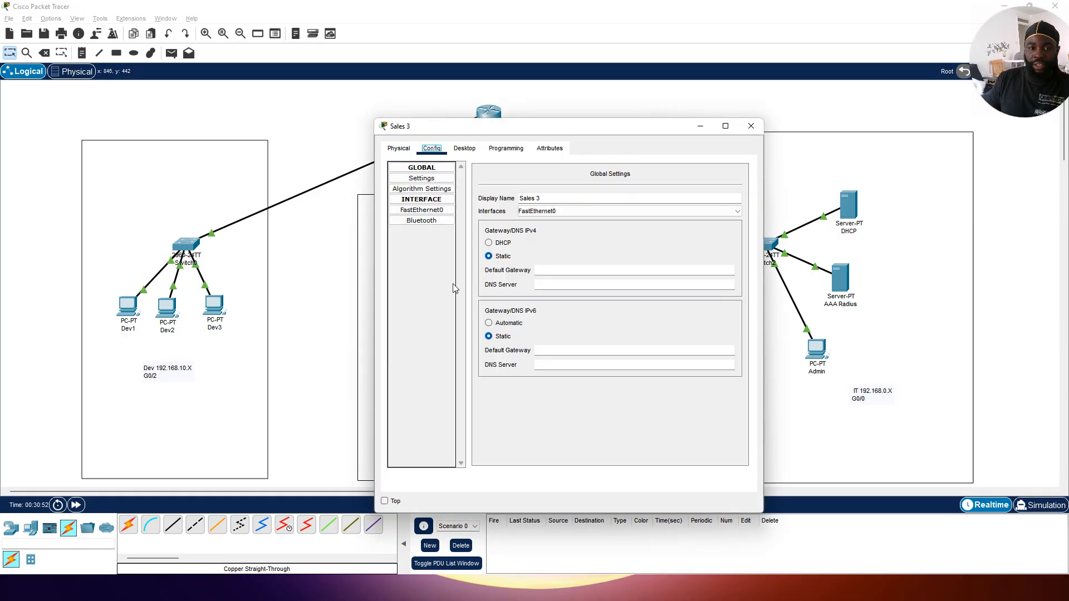
pyautogui.click(489, 243)
pyautogui.click(750, 126)
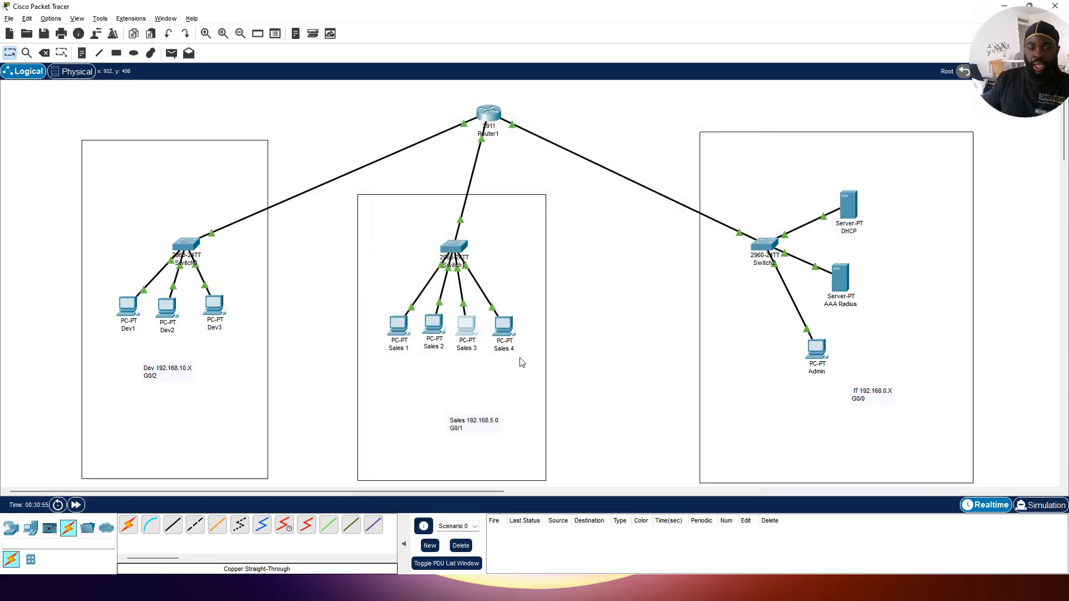
# Step: Switch Sales 4's IP configuration to DHCP
pyautogui.click(499, 323)
pyautogui.click(431, 149)
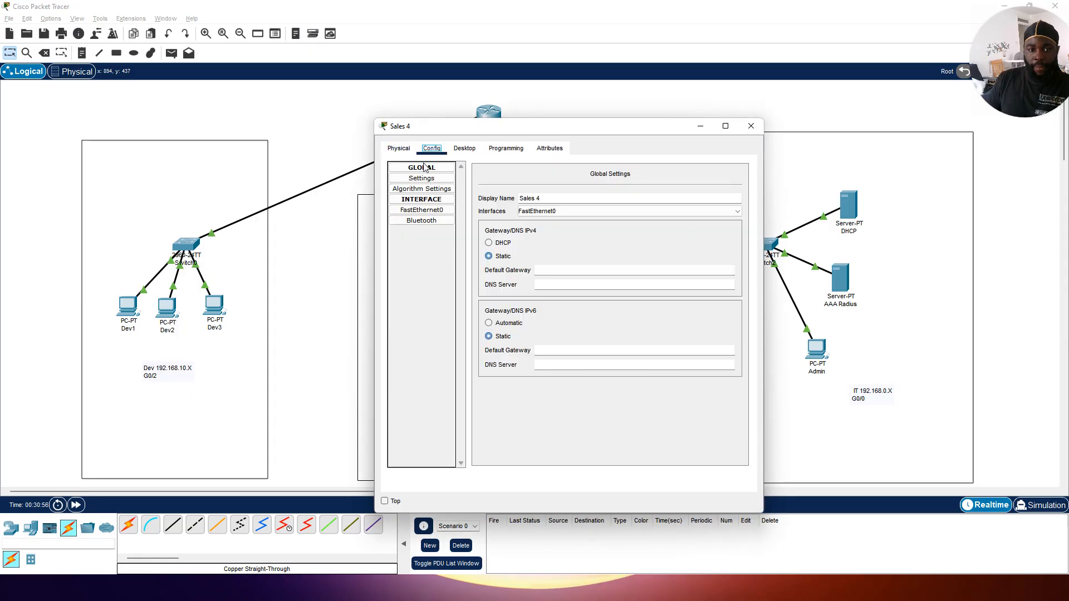
pyautogui.click(489, 243)
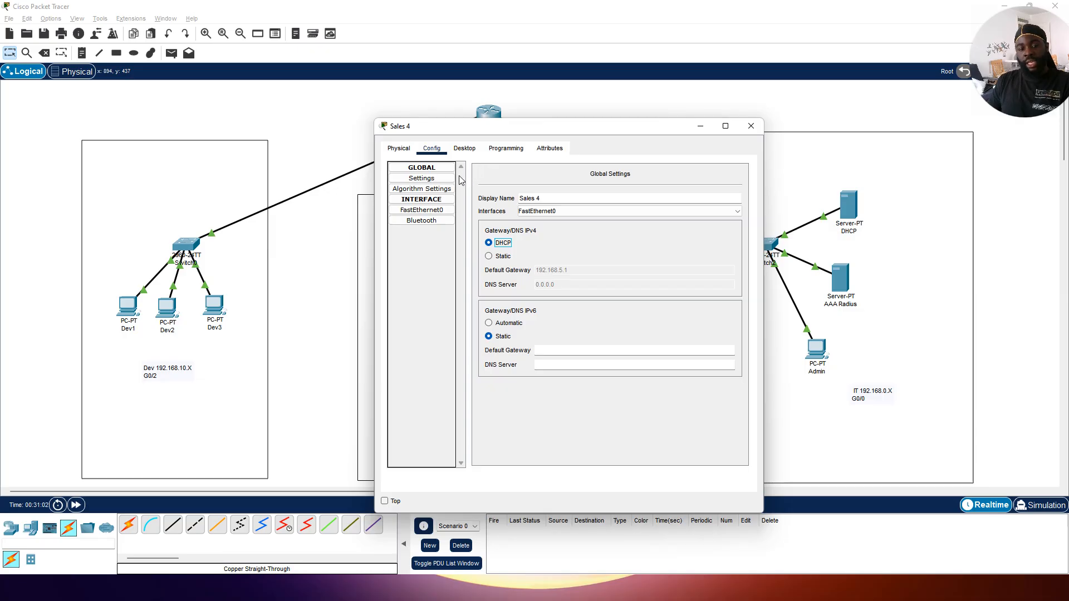
# Step: Open Sales 4's command prompt and telnet to the router at 192.168.5.1
pyautogui.click(472, 150)
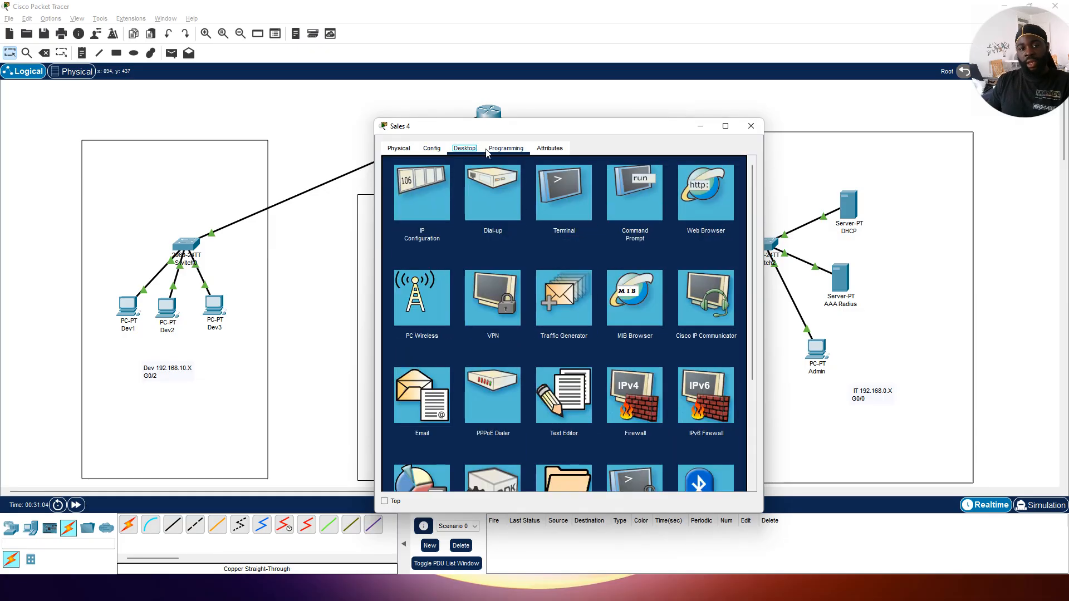
pyautogui.click(615, 189)
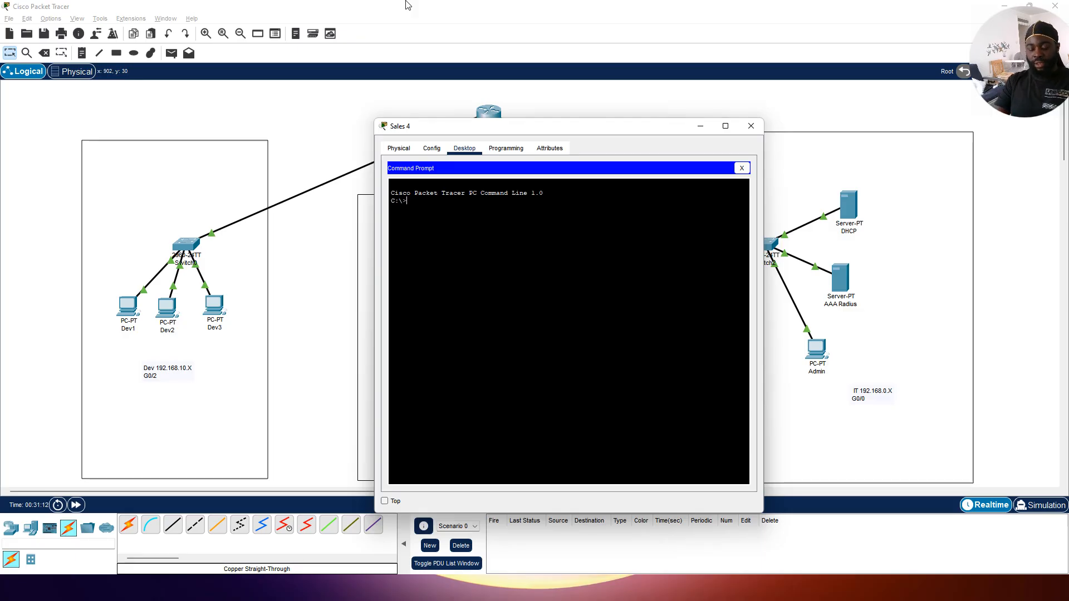
pyautogui.write('telnet')
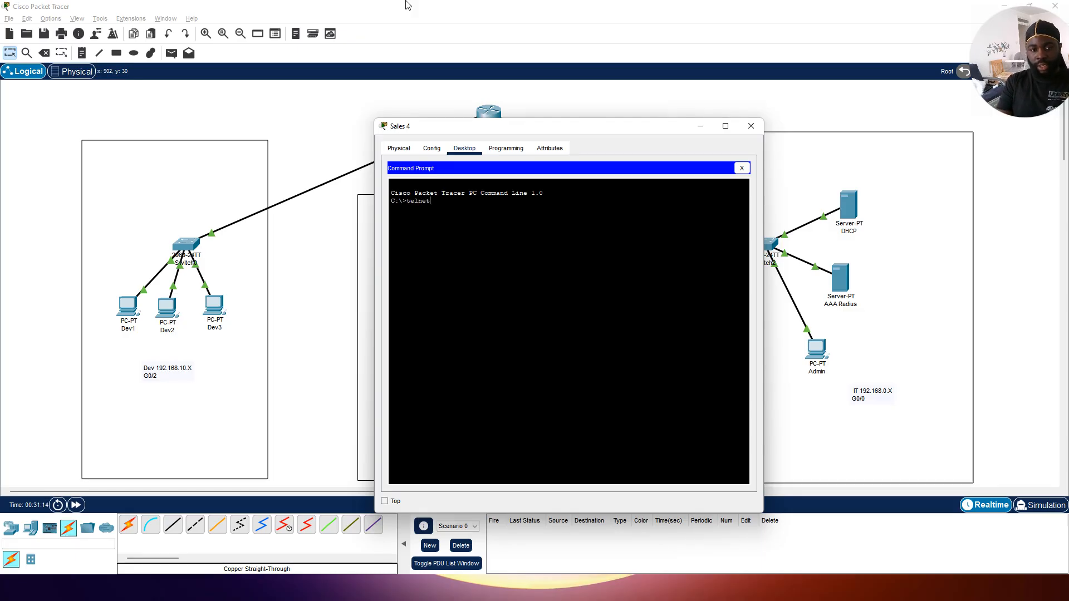
pyautogui.write(' 192.')
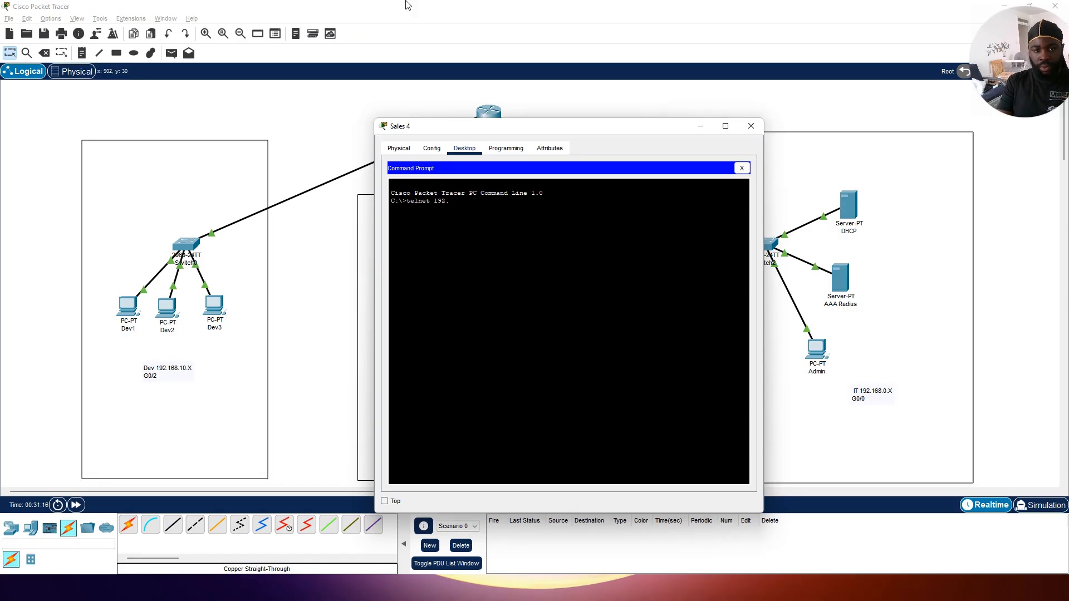
pyautogui.write('168.10.')
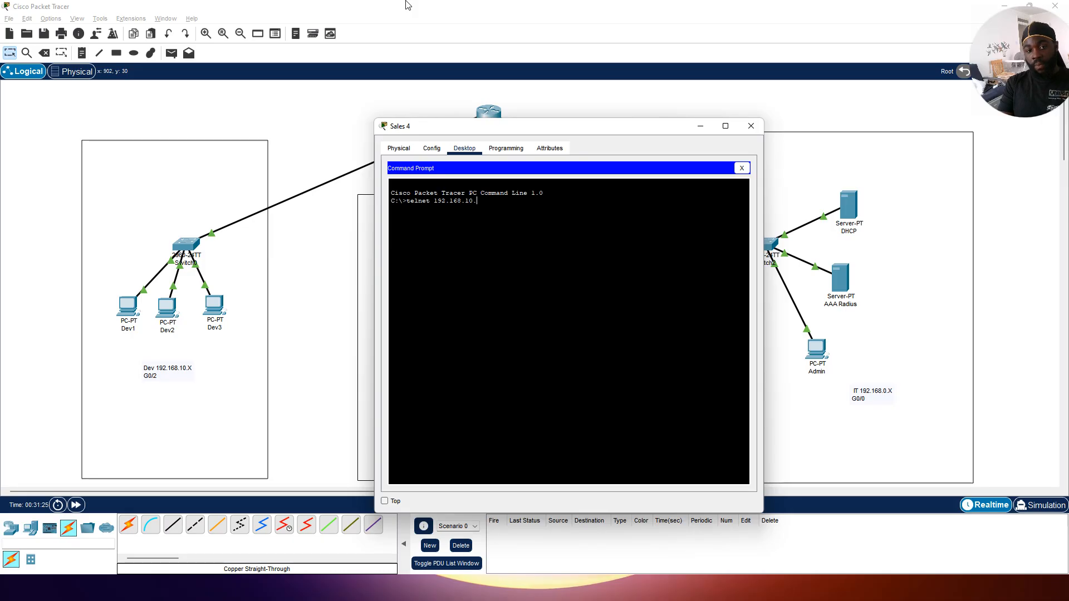
pyautogui.press('BackSpace')
pyautogui.press('BackSpace')
pyautogui.press('BackSpace')
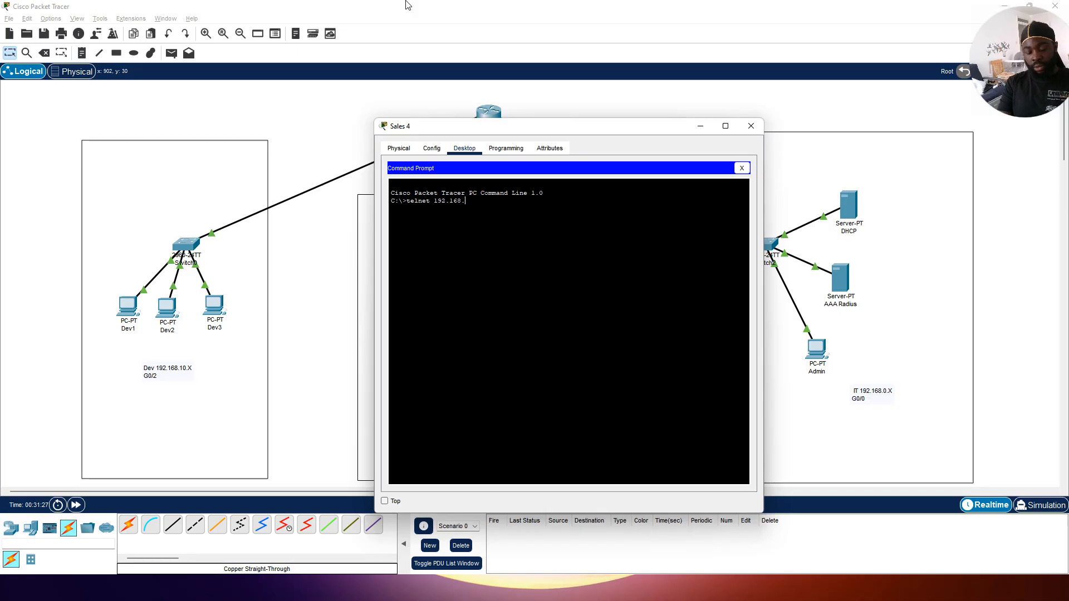
pyautogui.write('5.1')
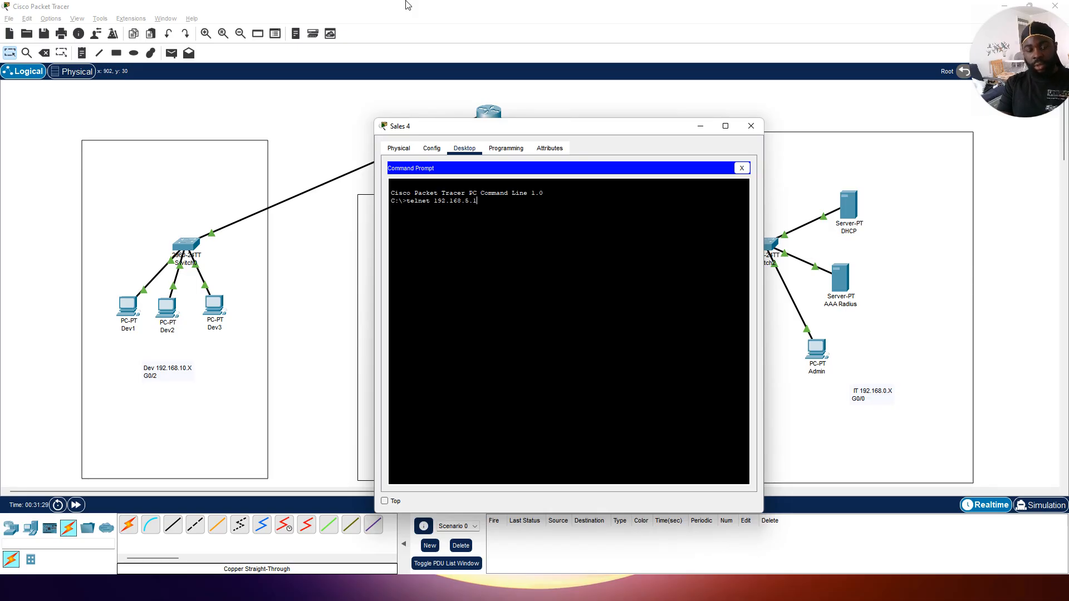
pyautogui.press('Return')
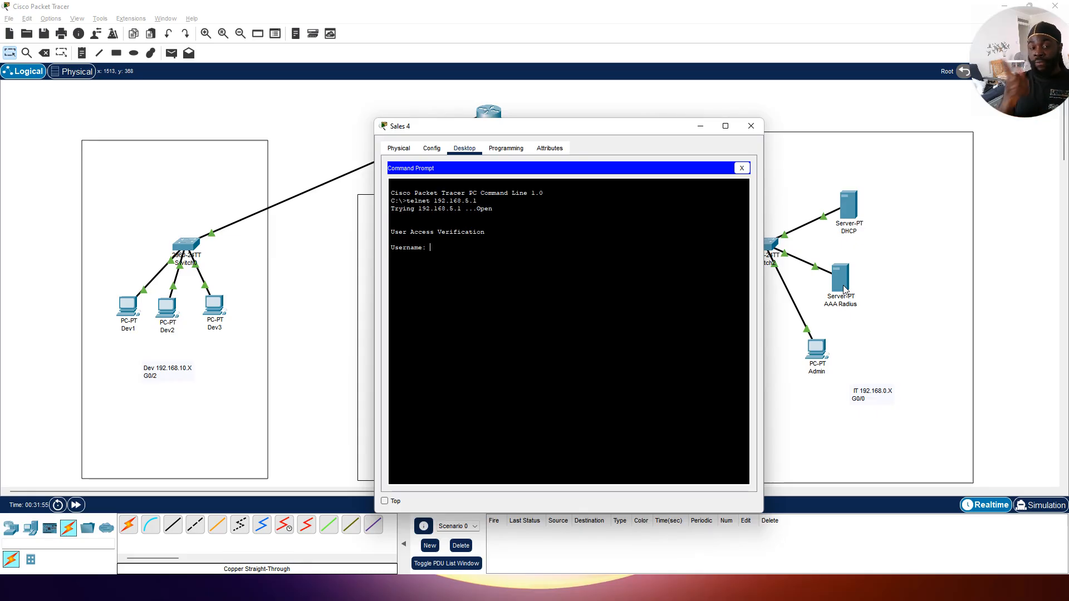
# Step: Log in to the router as admin with the account password, issue the enable command, and close Sales 4
pyautogui.write('admin')
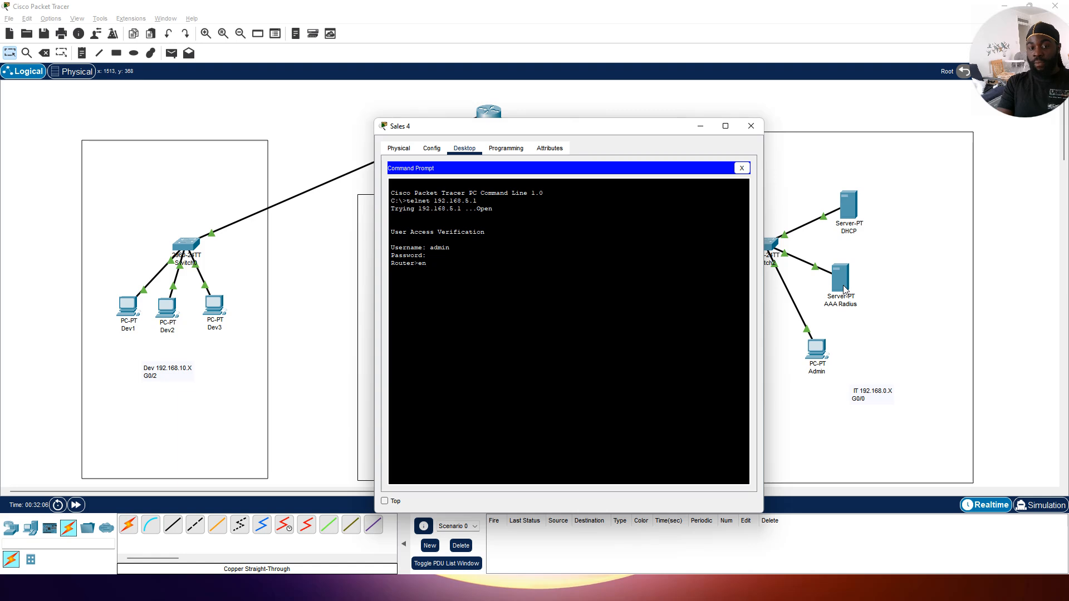
pyautogui.press('Return')
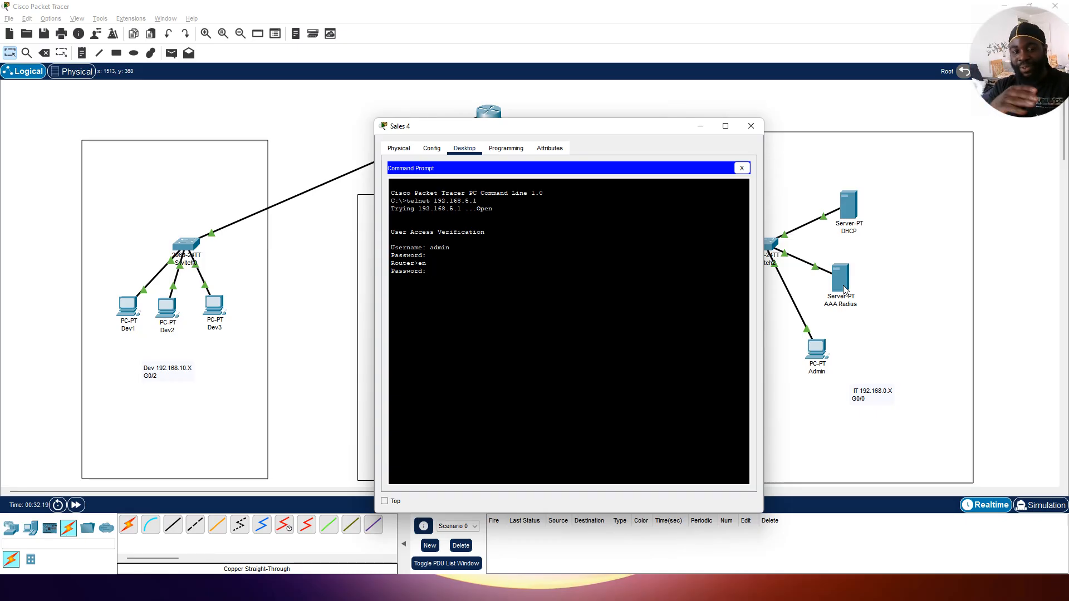
pyautogui.click(751, 126)
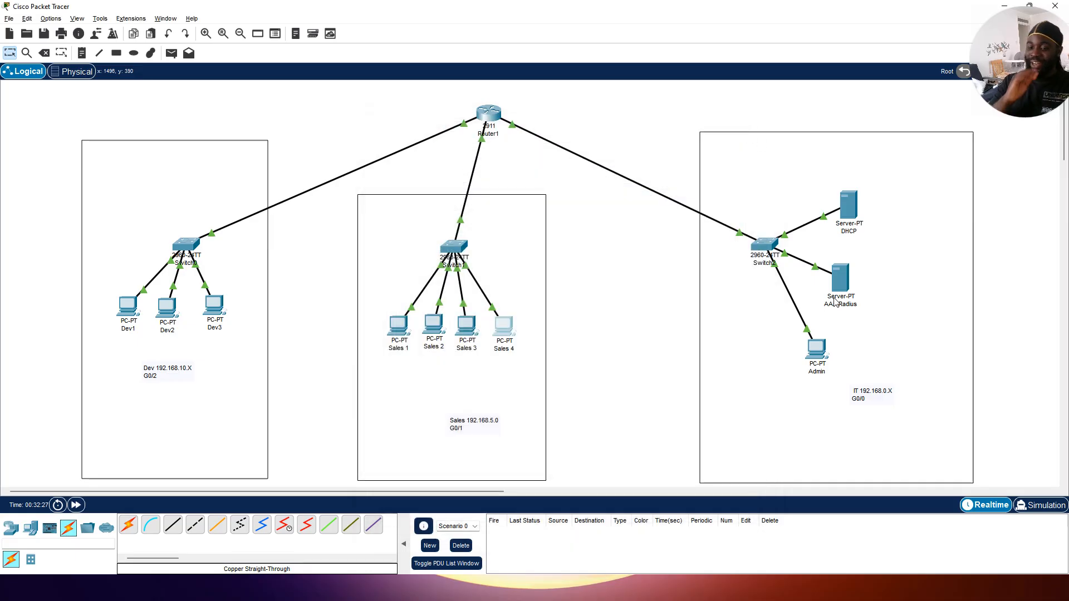